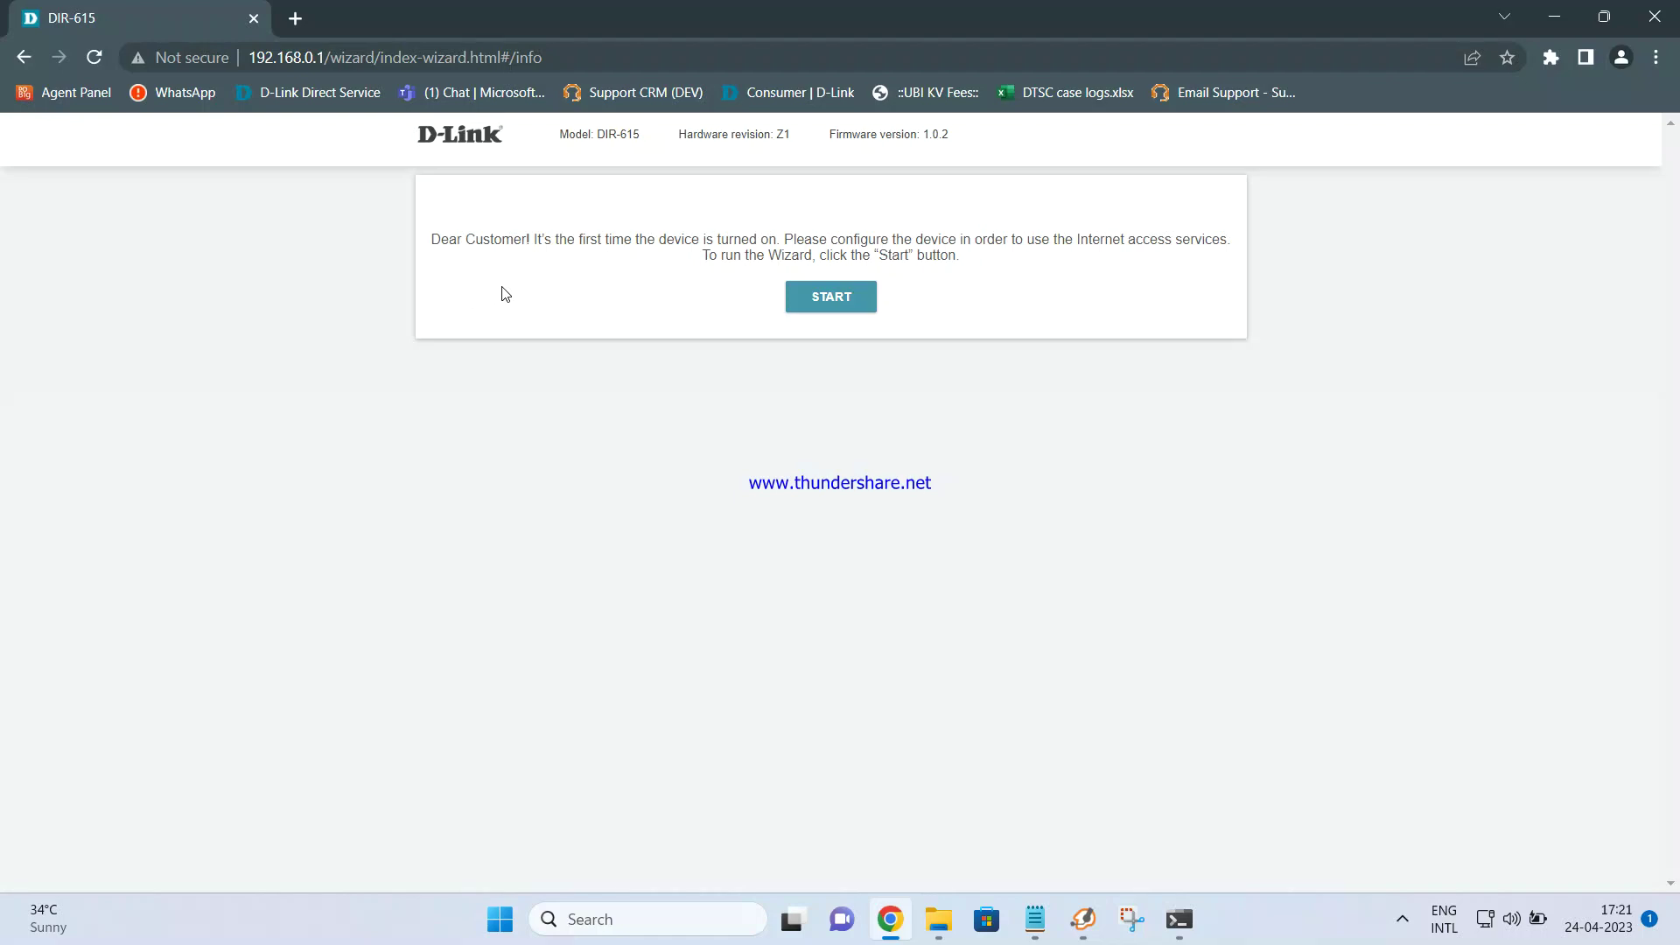
# Launch the setup wizard, keep English as the interface language, and continue with the wizard
pyautogui.click(816, 311)
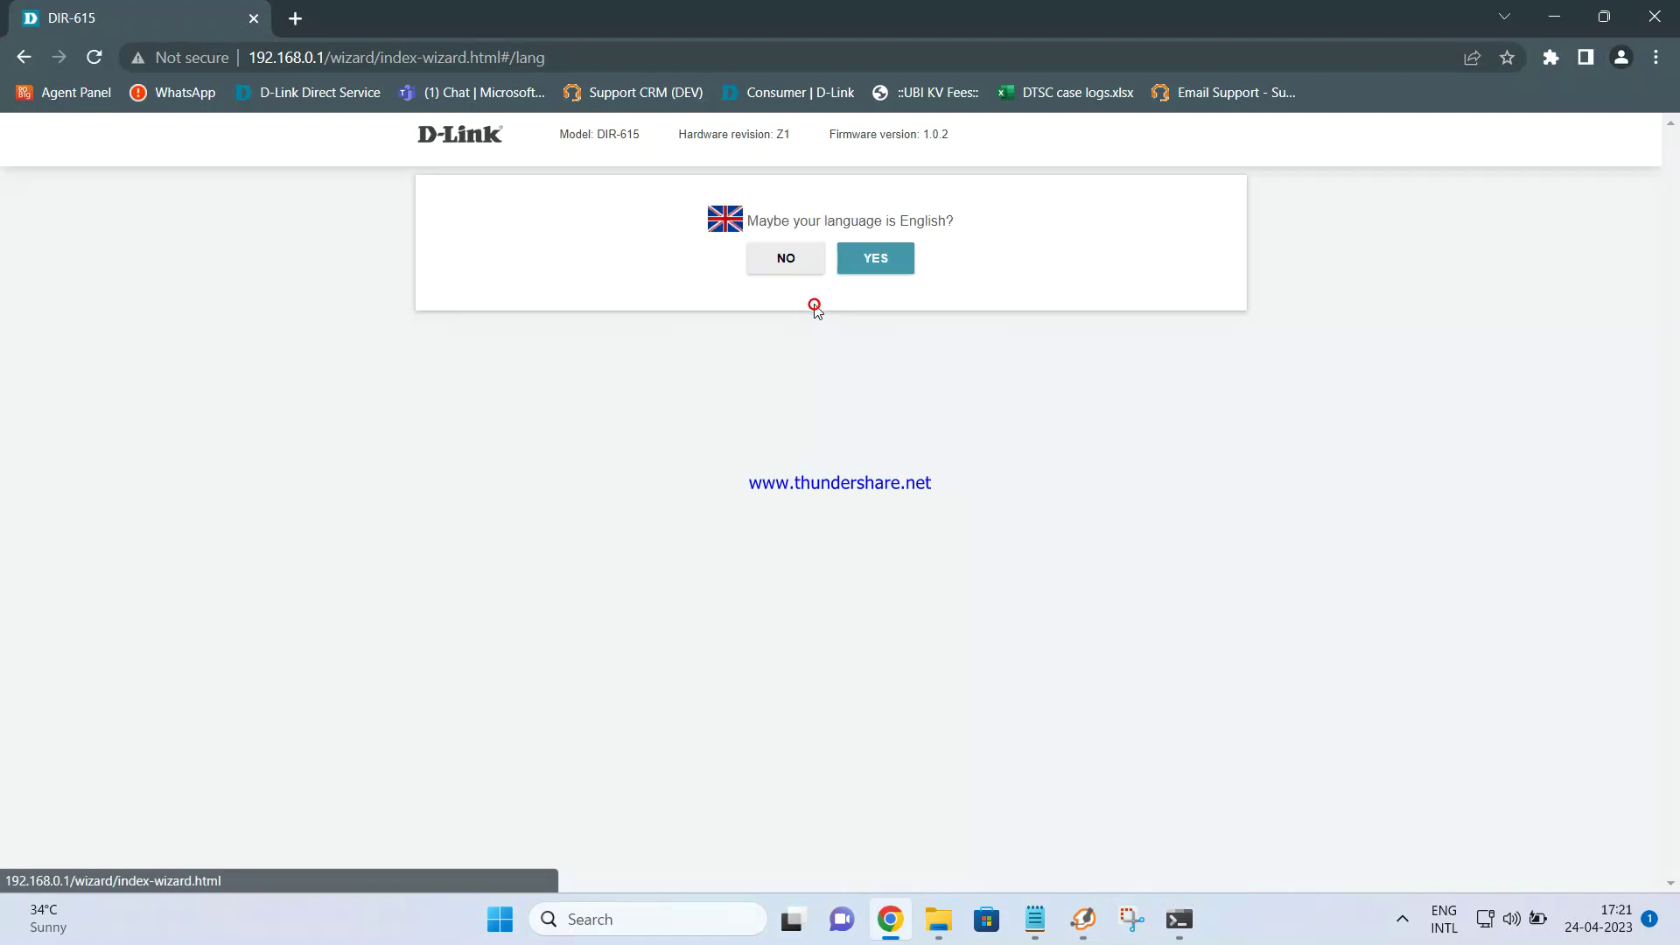
pyautogui.click(878, 263)
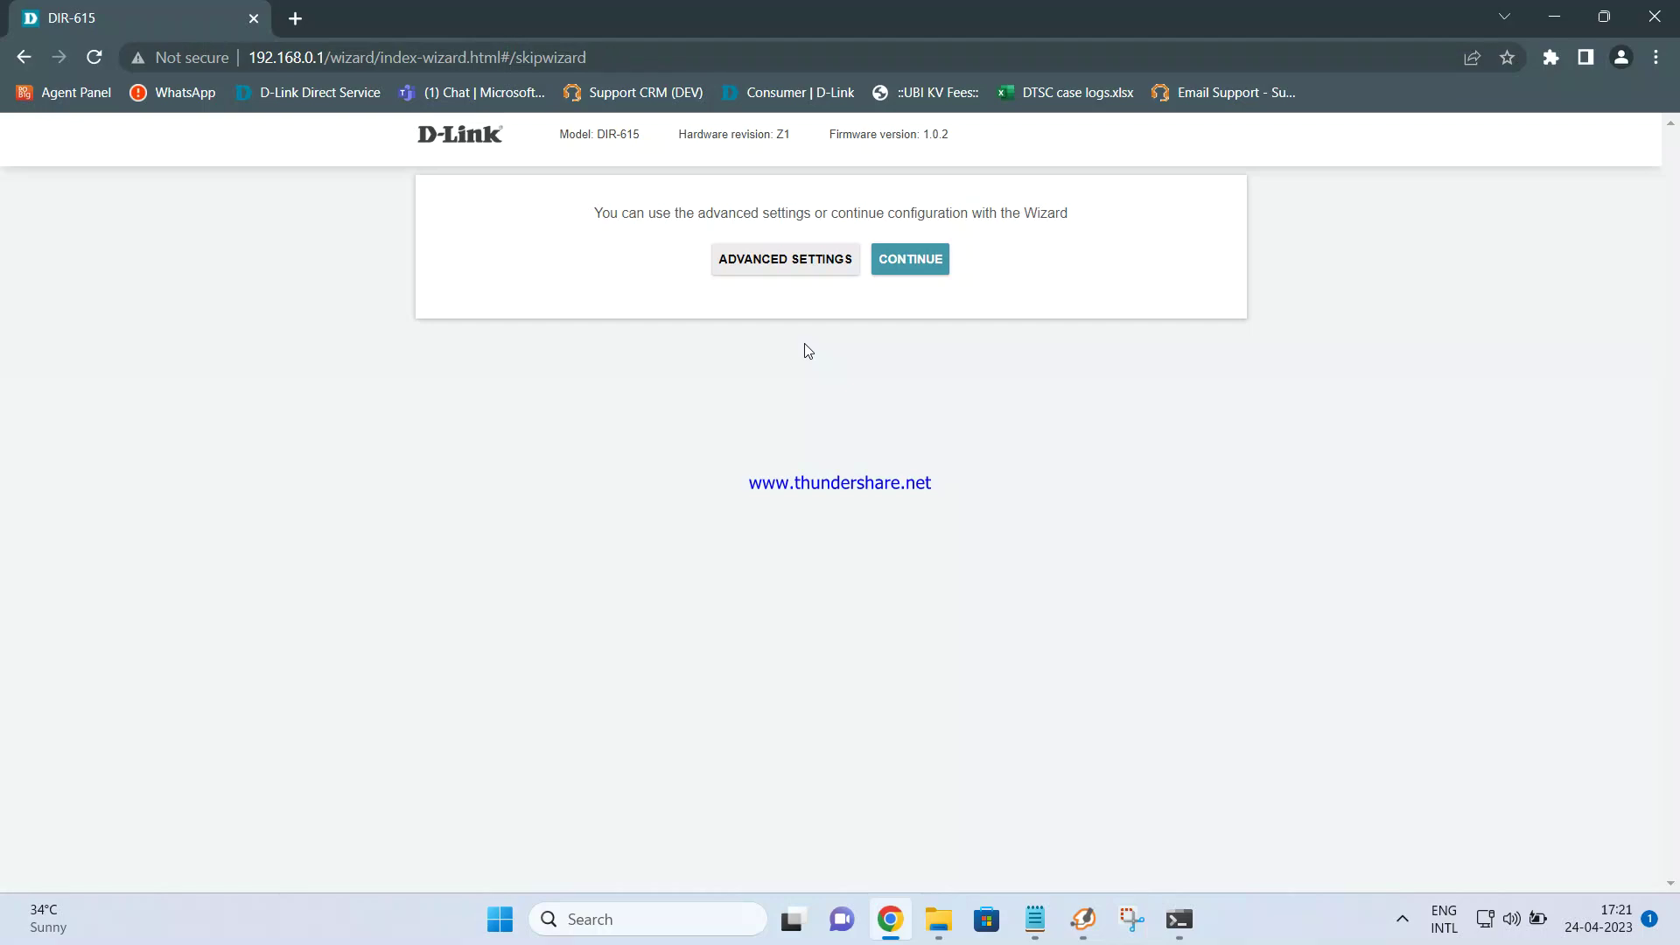
pyautogui.click(929, 274)
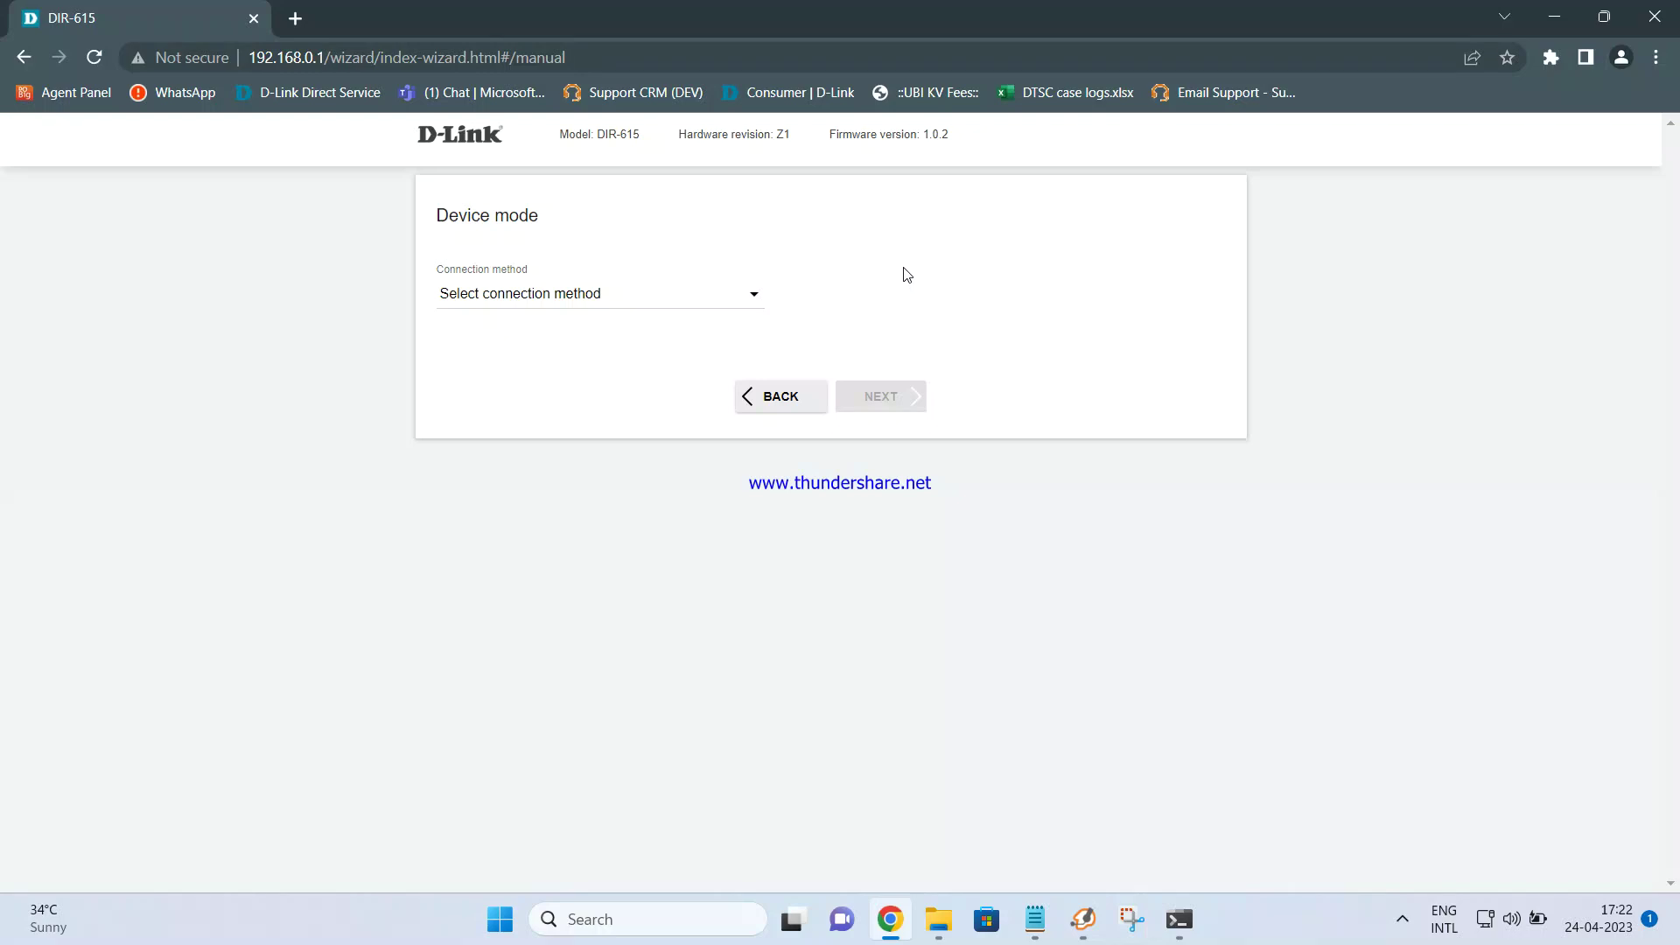
# Choose Wi-Fi as the connection method and Repeater as the work mode, then continue to LAN
pyautogui.click(723, 296)
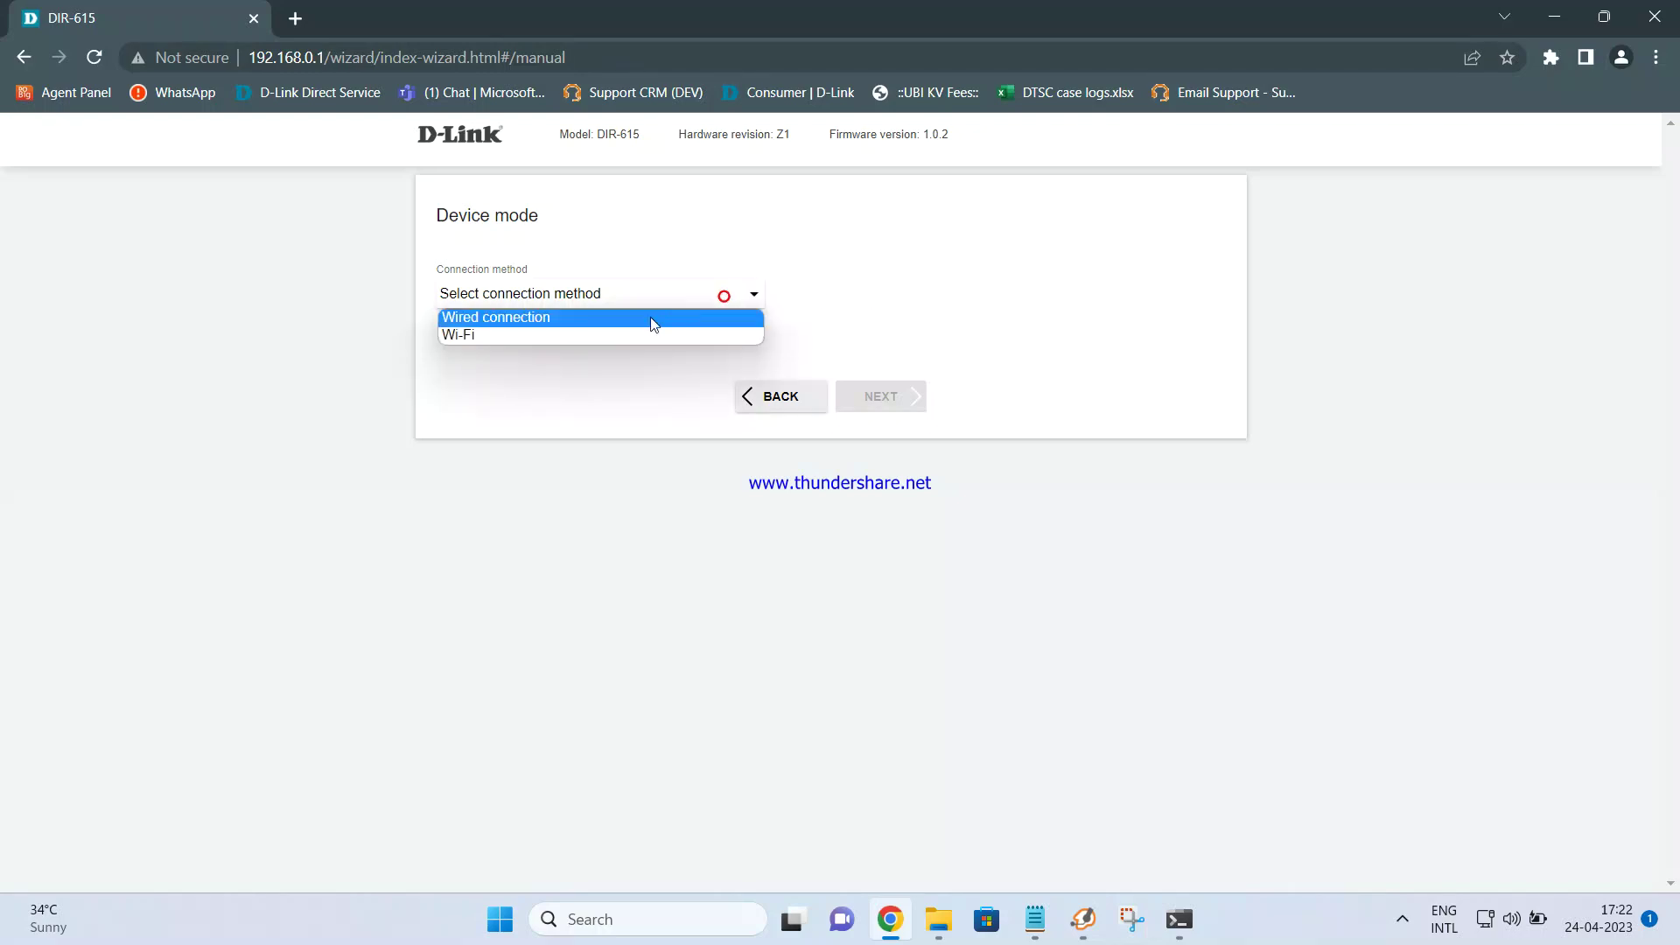
pyautogui.click(522, 336)
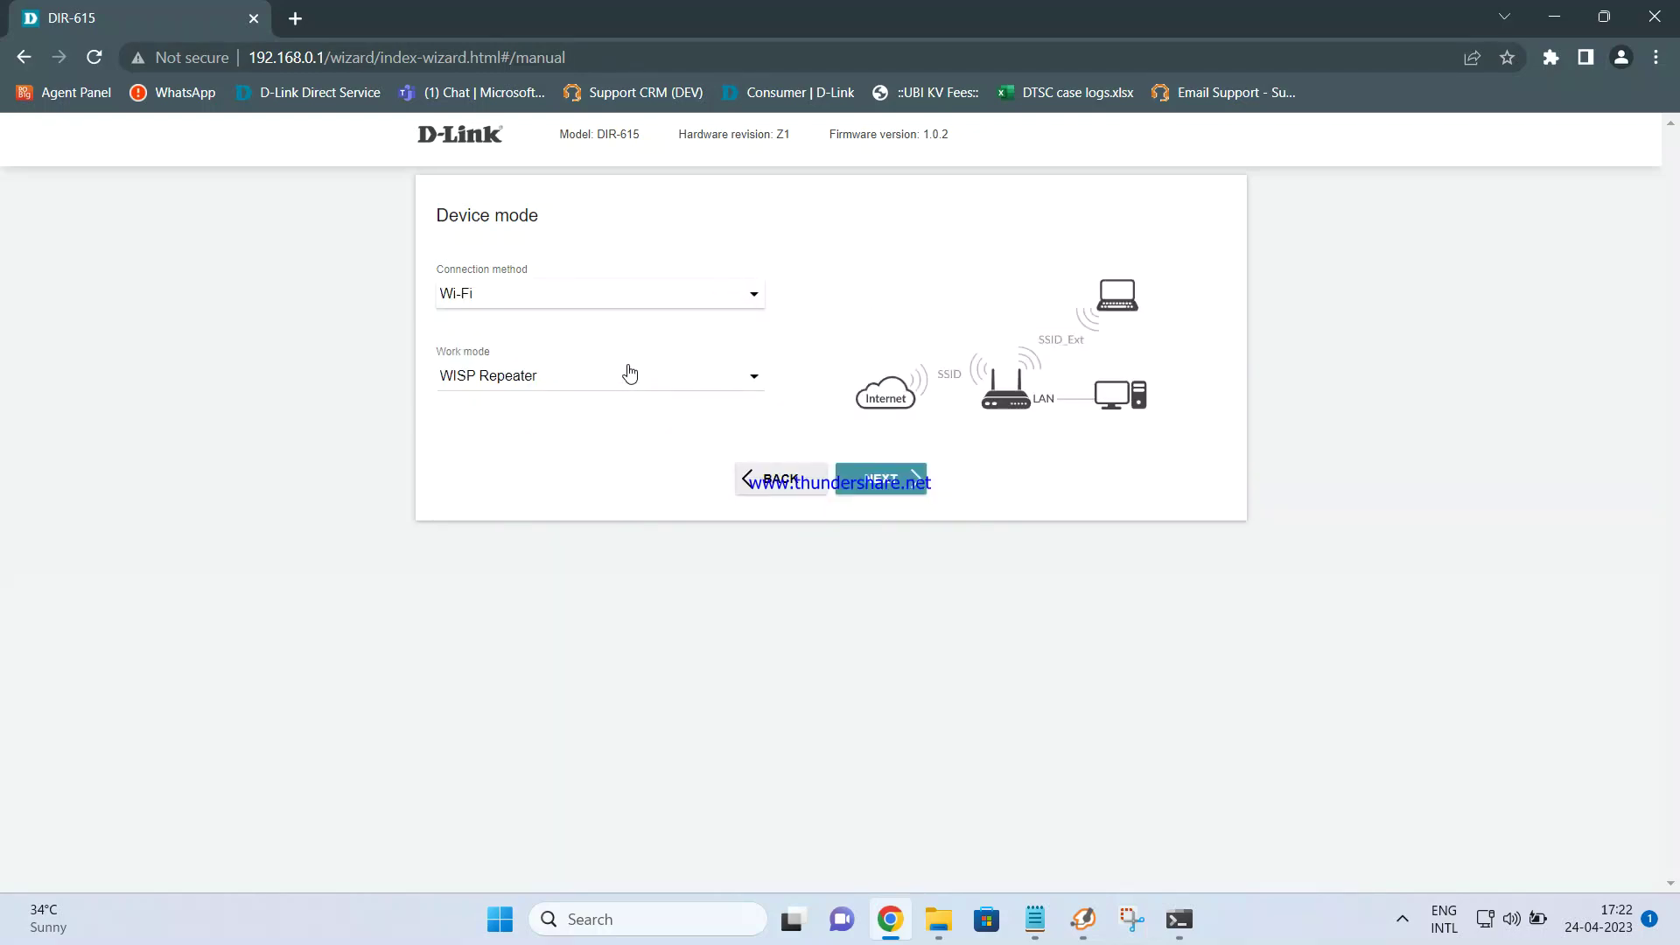
pyautogui.click(691, 386)
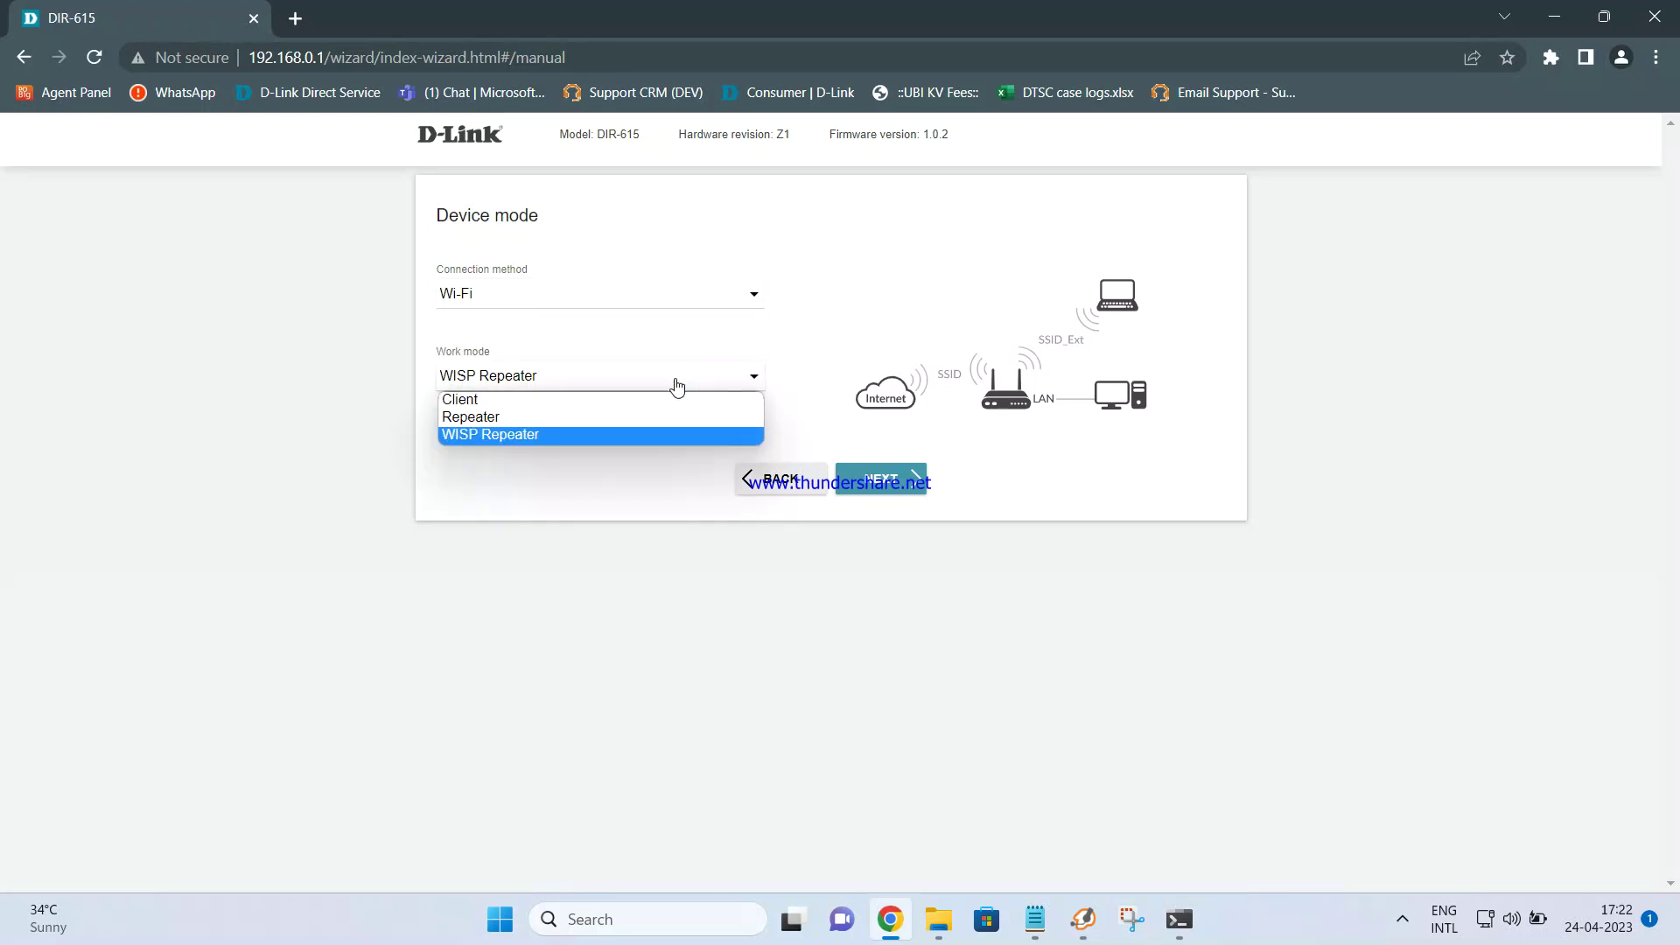
pyautogui.click(514, 422)
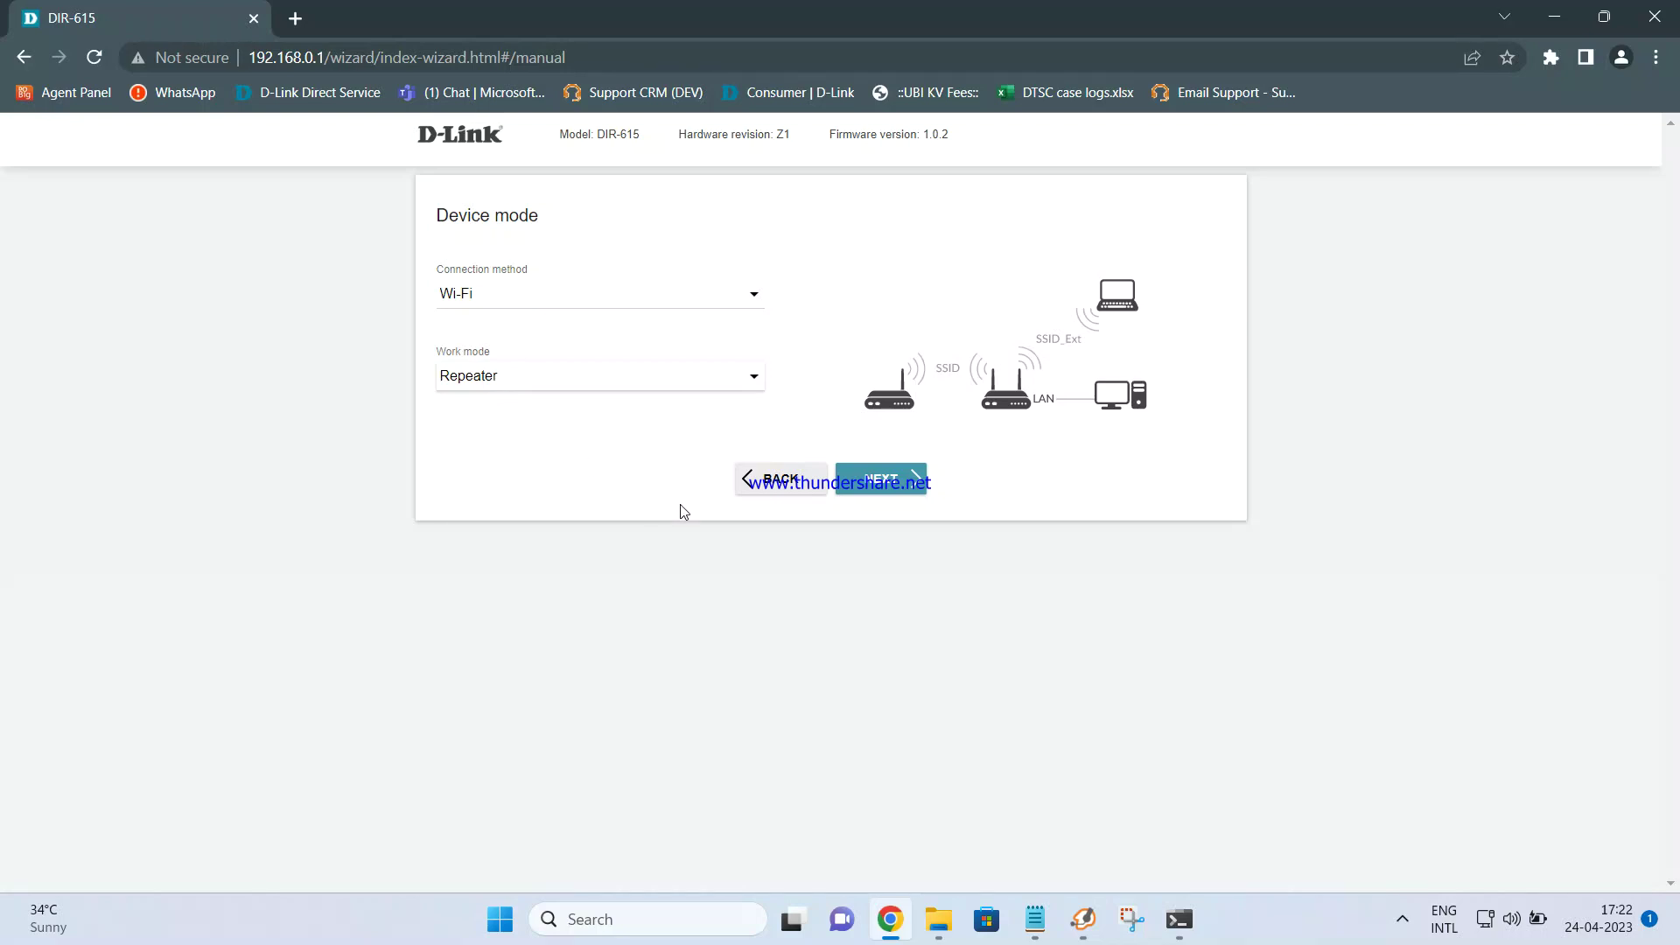
pyautogui.click(881, 479)
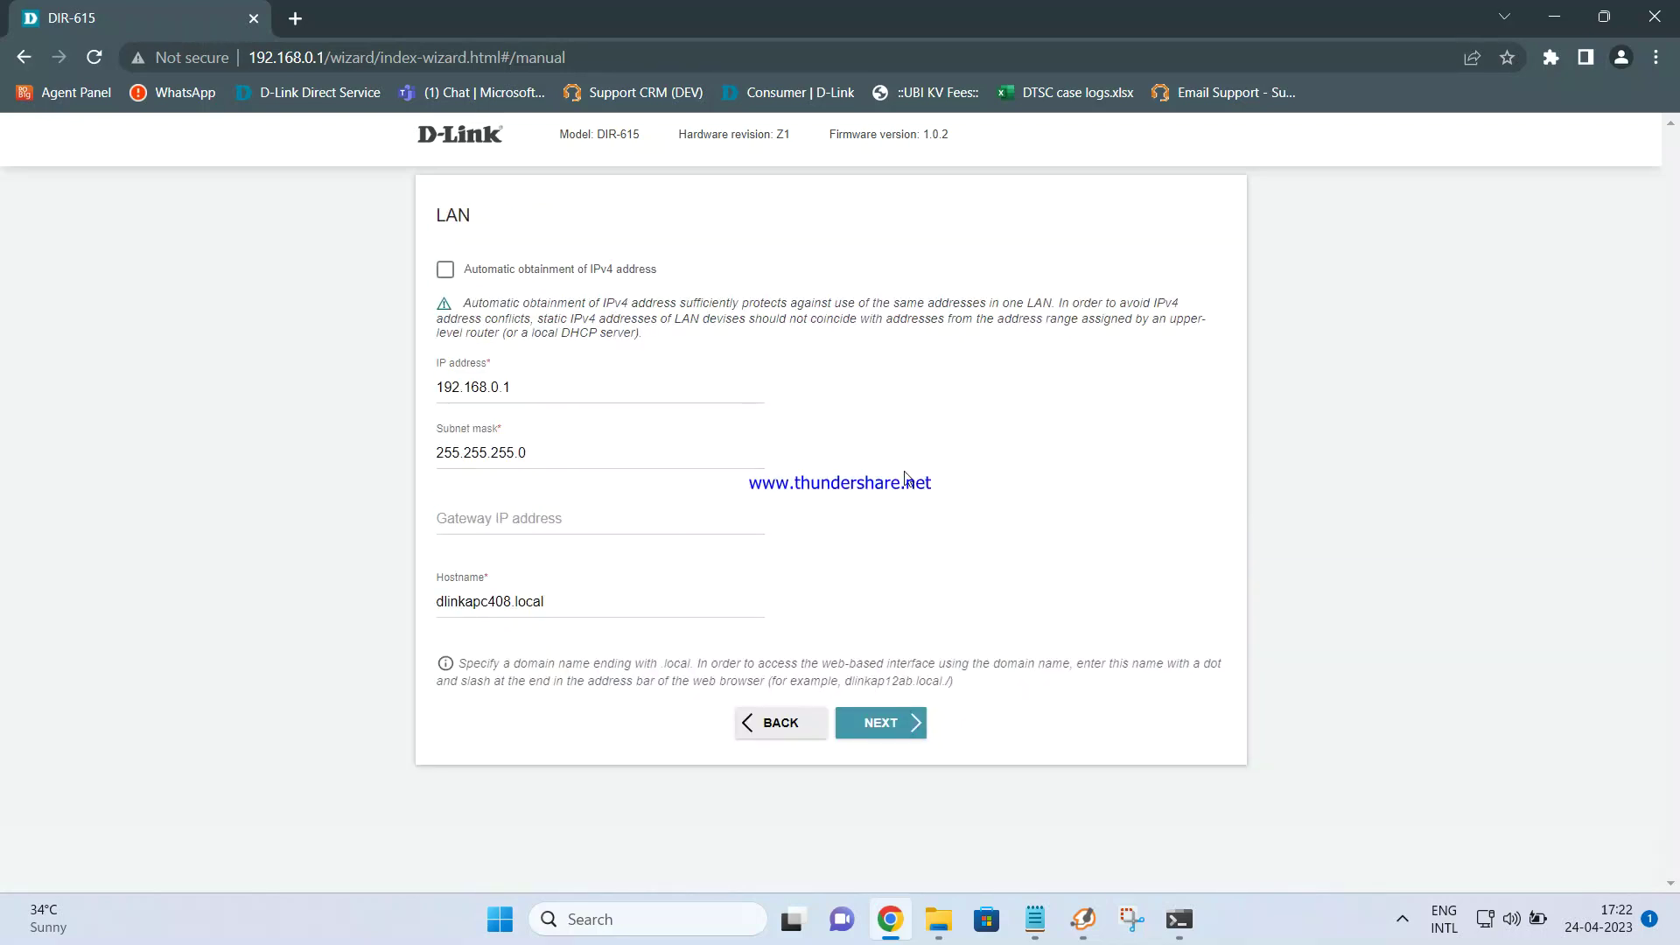
# Change the device IP to 192.168.0.200 and enter gateway 192.168.0.1
pyautogui.click(525, 392)
pyautogui.press('BackSpace')
pyautogui.write('200')
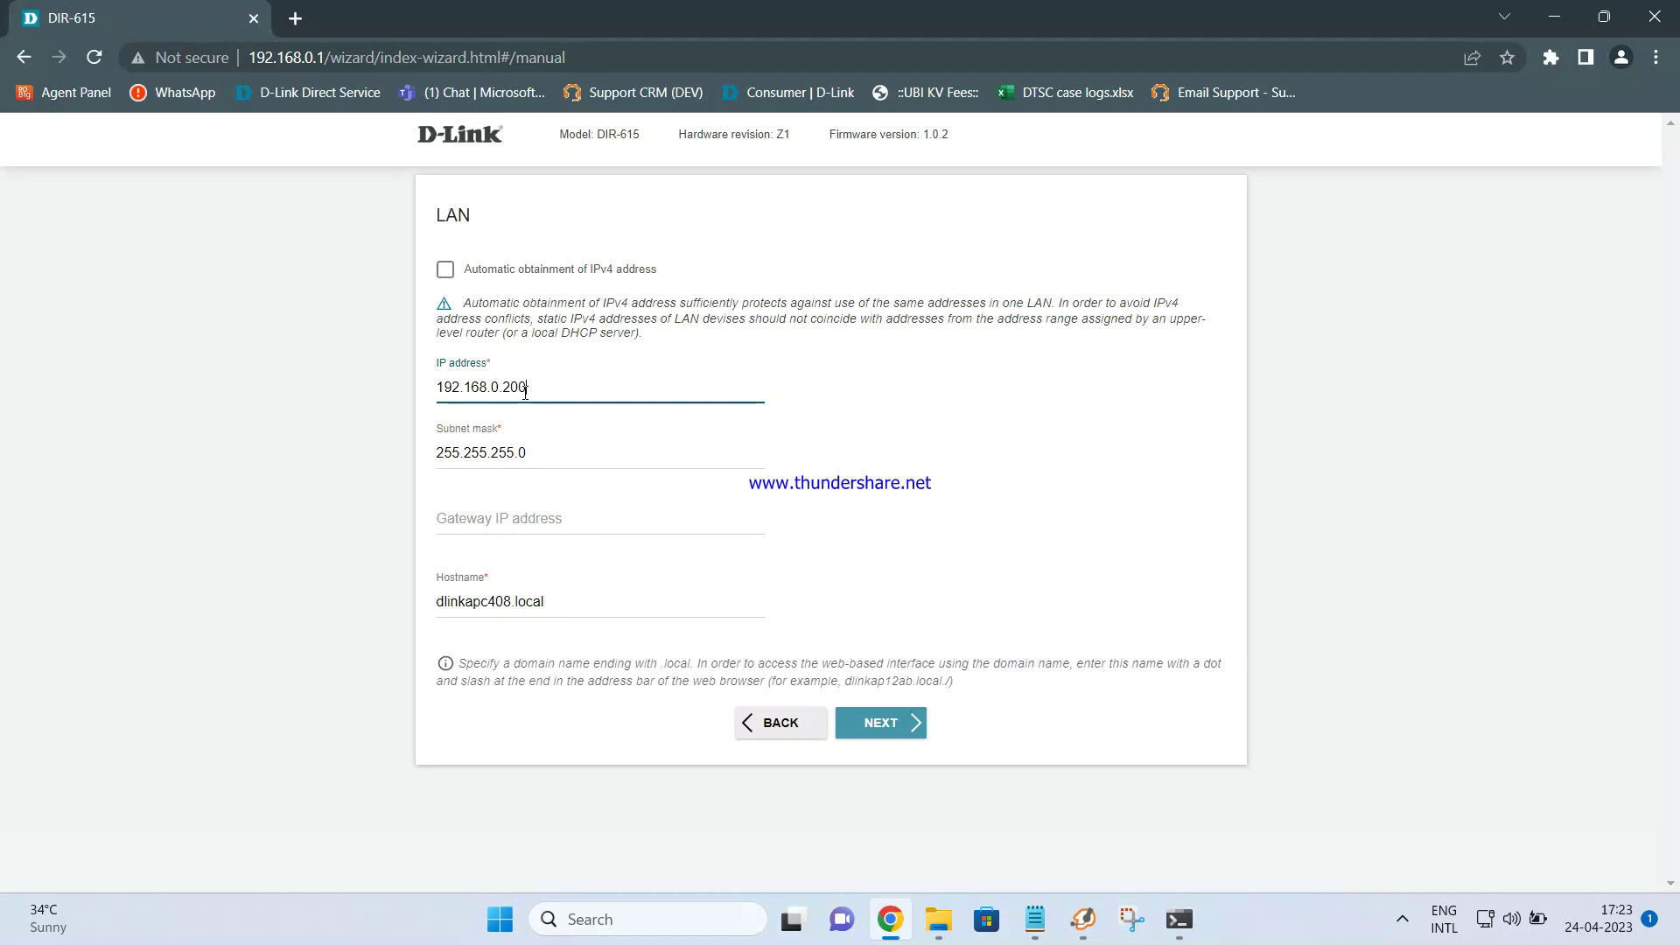
pyautogui.click(487, 519)
pyautogui.write('192.17')
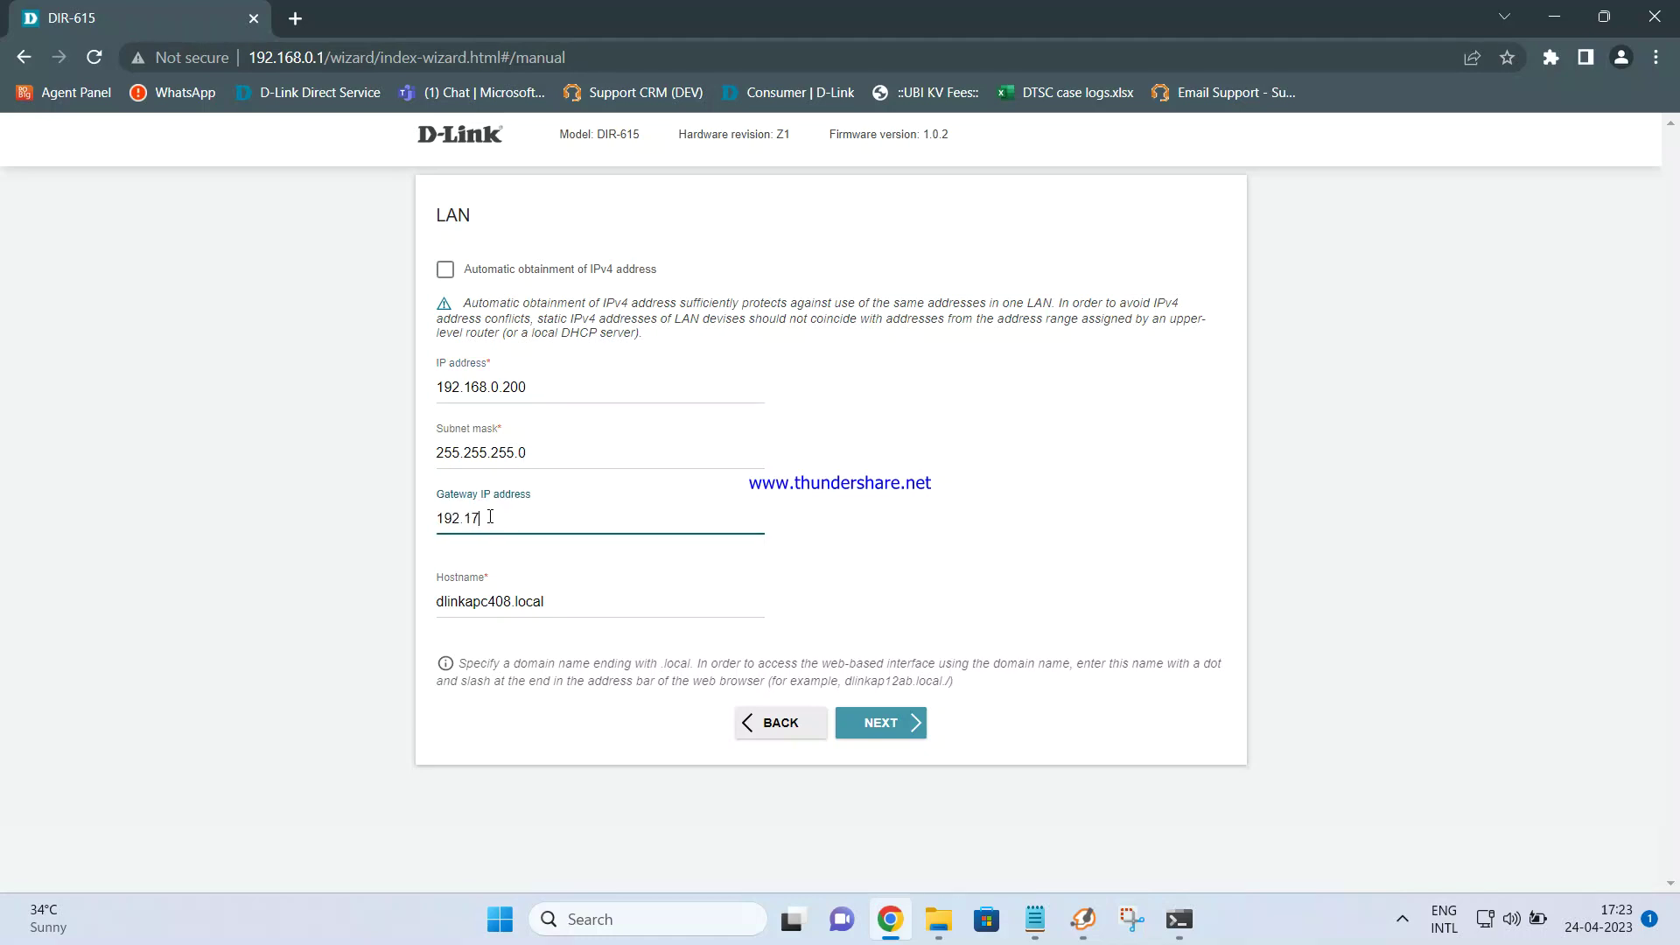
pyautogui.press('BackSpace')
pyautogui.write('68.0.1')
# On the Wi-Fi client step, select R12-7EDB from the nearby wireless networks
pyautogui.click(894, 728)
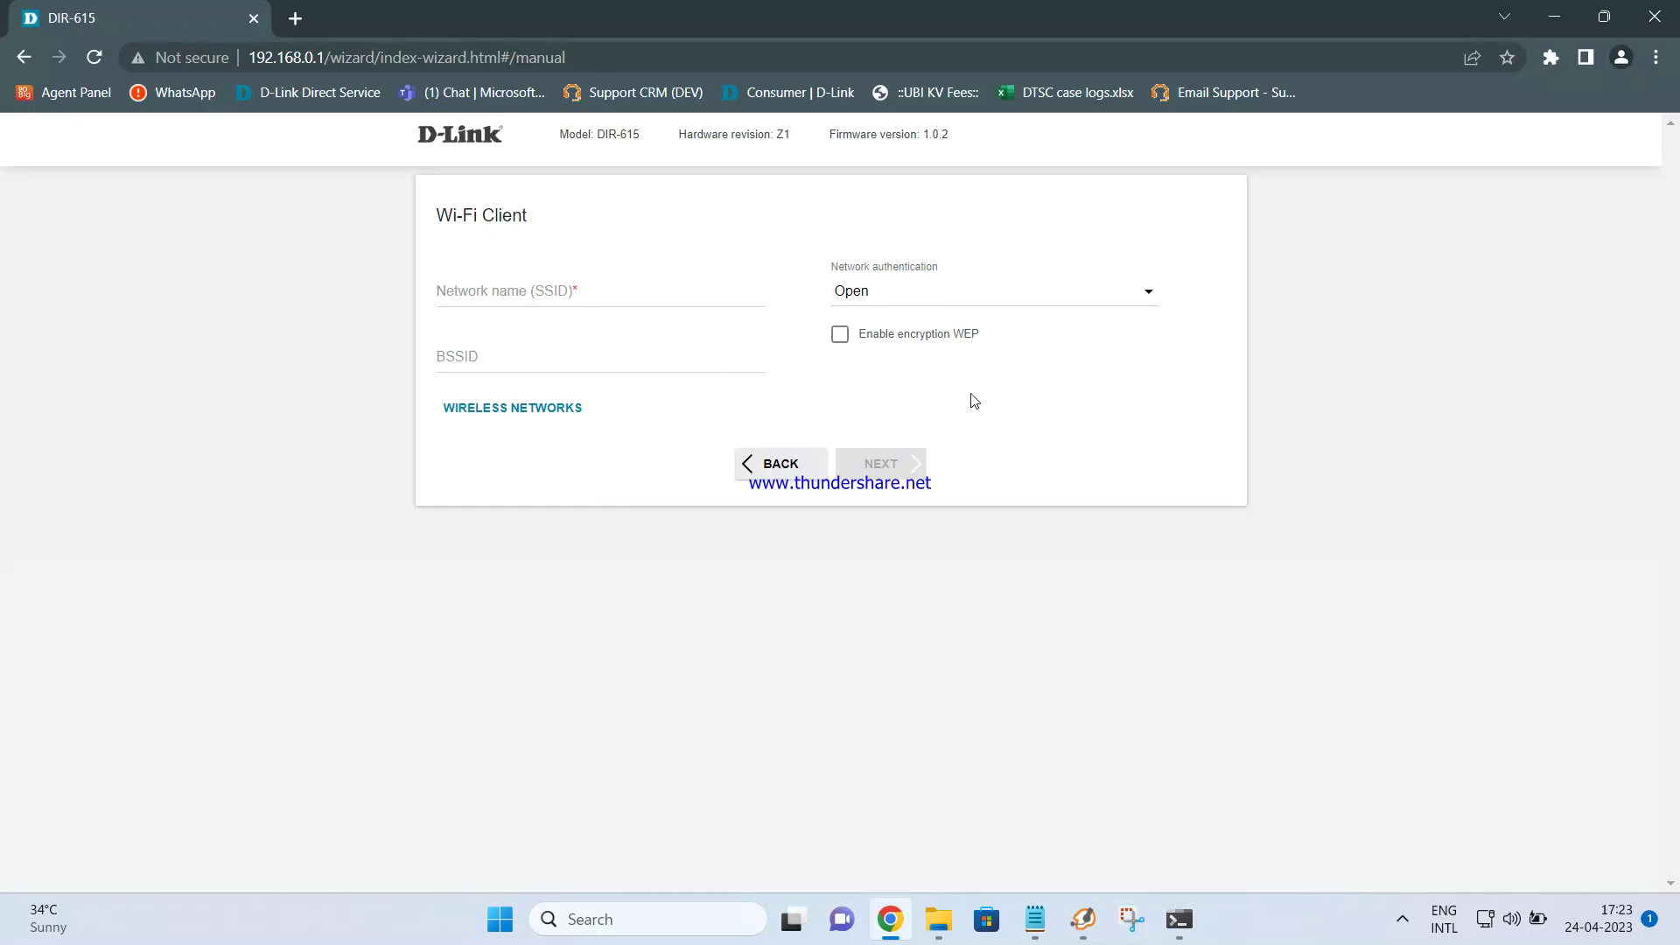
pyautogui.click(548, 418)
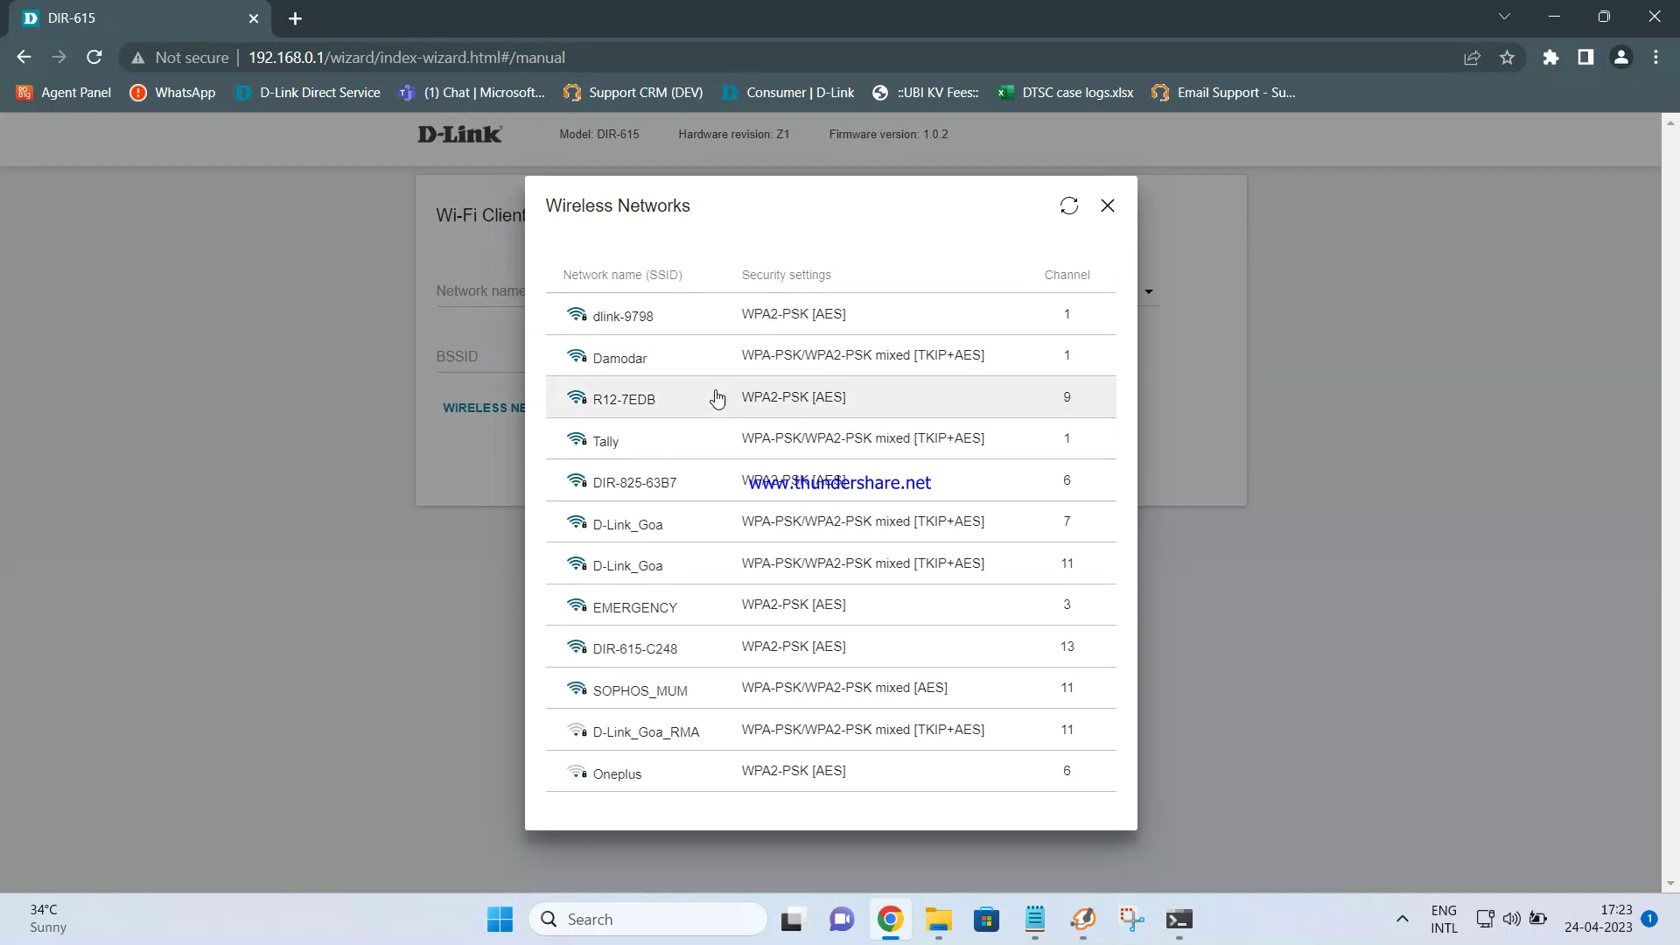
pyautogui.click(648, 409)
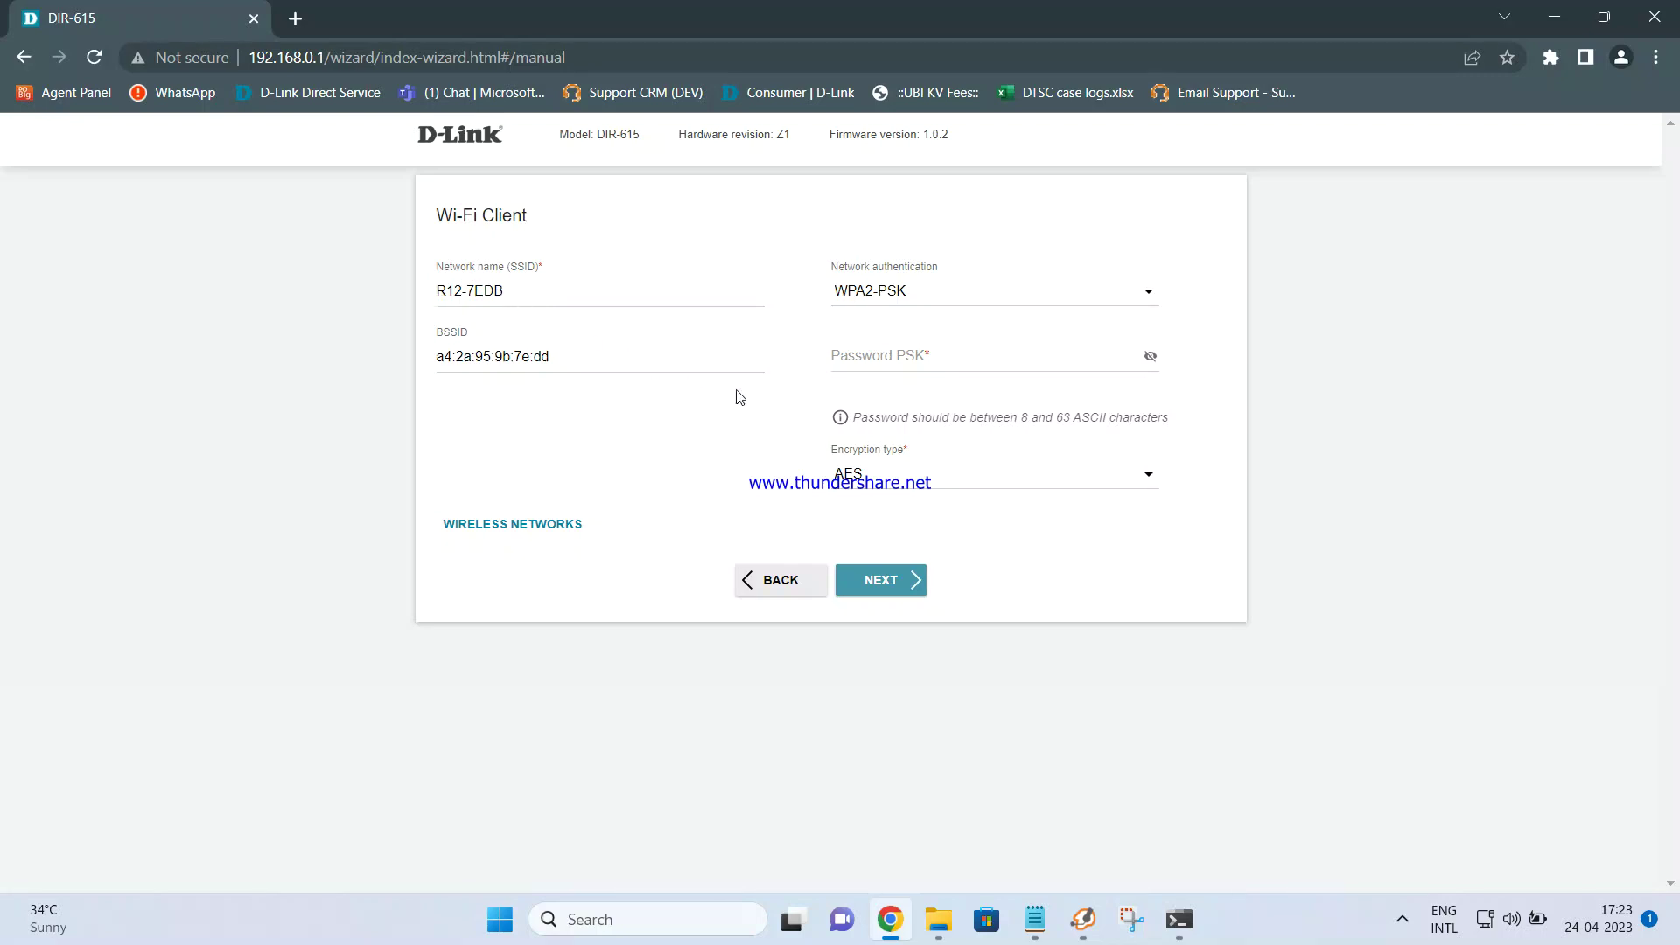
# Paste the saved Wi-Fi password from Notepad into Password PSK, verify it, and continue
pyautogui.click(879, 362)
pyautogui.click(1035, 918)
pyautogui.moveTo(1022, 161); pyautogui.dragTo(957, 162)
pyautogui.hotkey('ctrl', 'c')
pyautogui.hotkey('alt', 'Tab')
pyautogui.hotkey('ctrl', 'v')
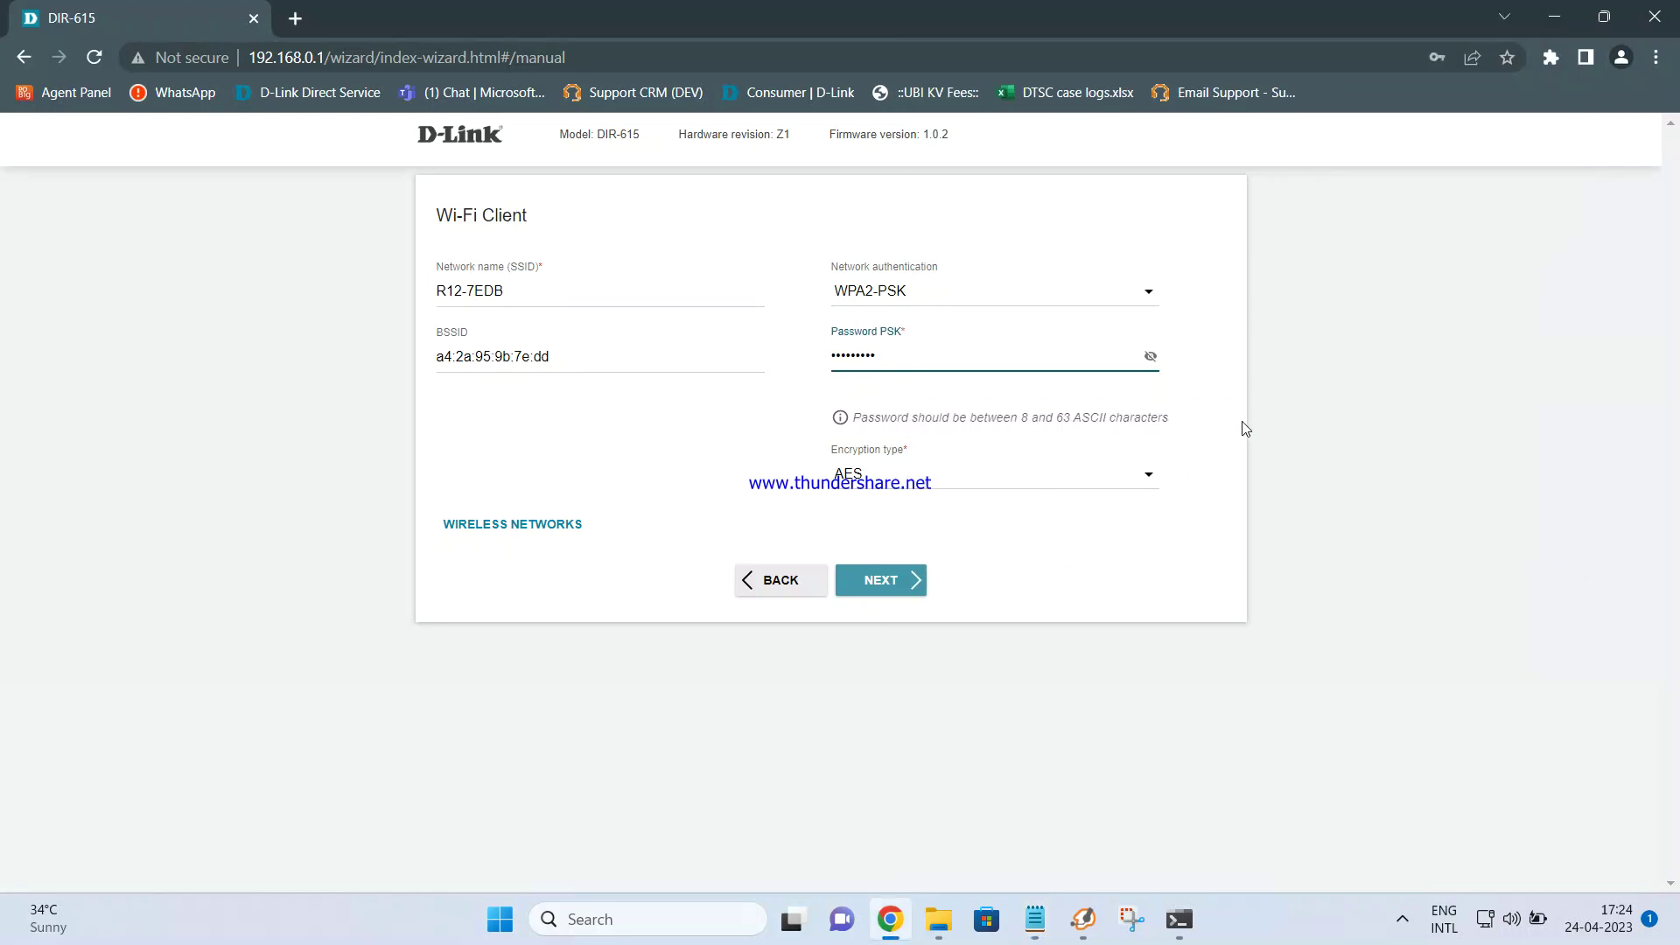
pyautogui.click(1151, 356)
pyautogui.click(901, 582)
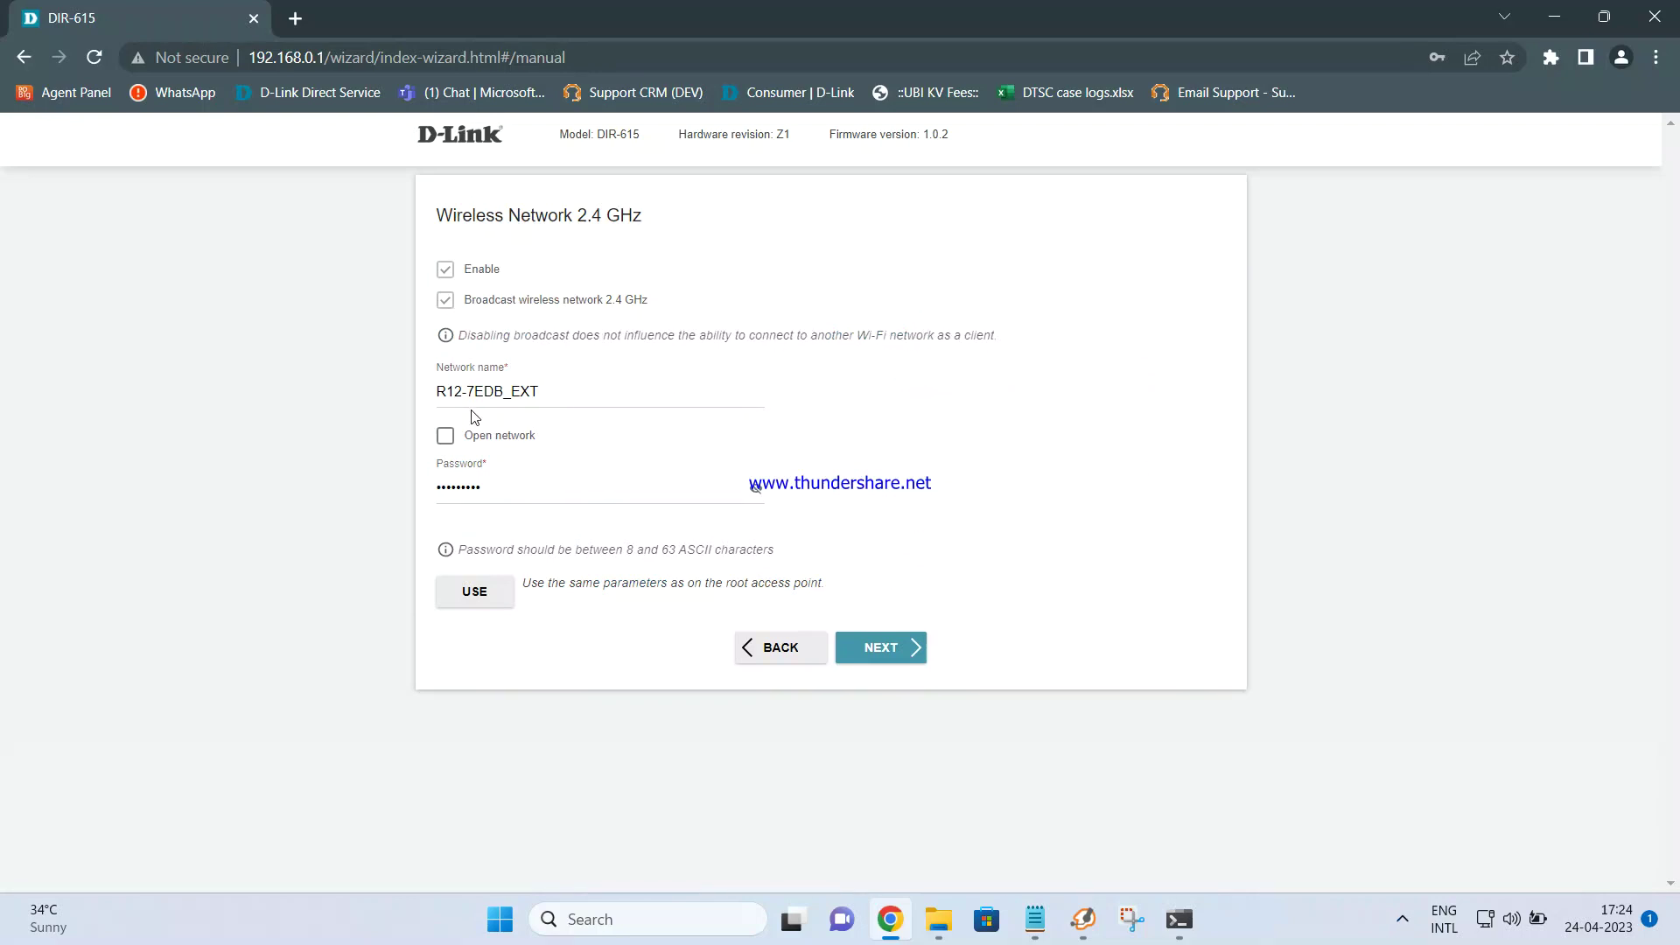
# Keep the extender name R12-7EDB_EXT, reveal its password to check it, and continue
pyautogui.moveTo(441, 394); pyautogui.dragTo(542, 391)
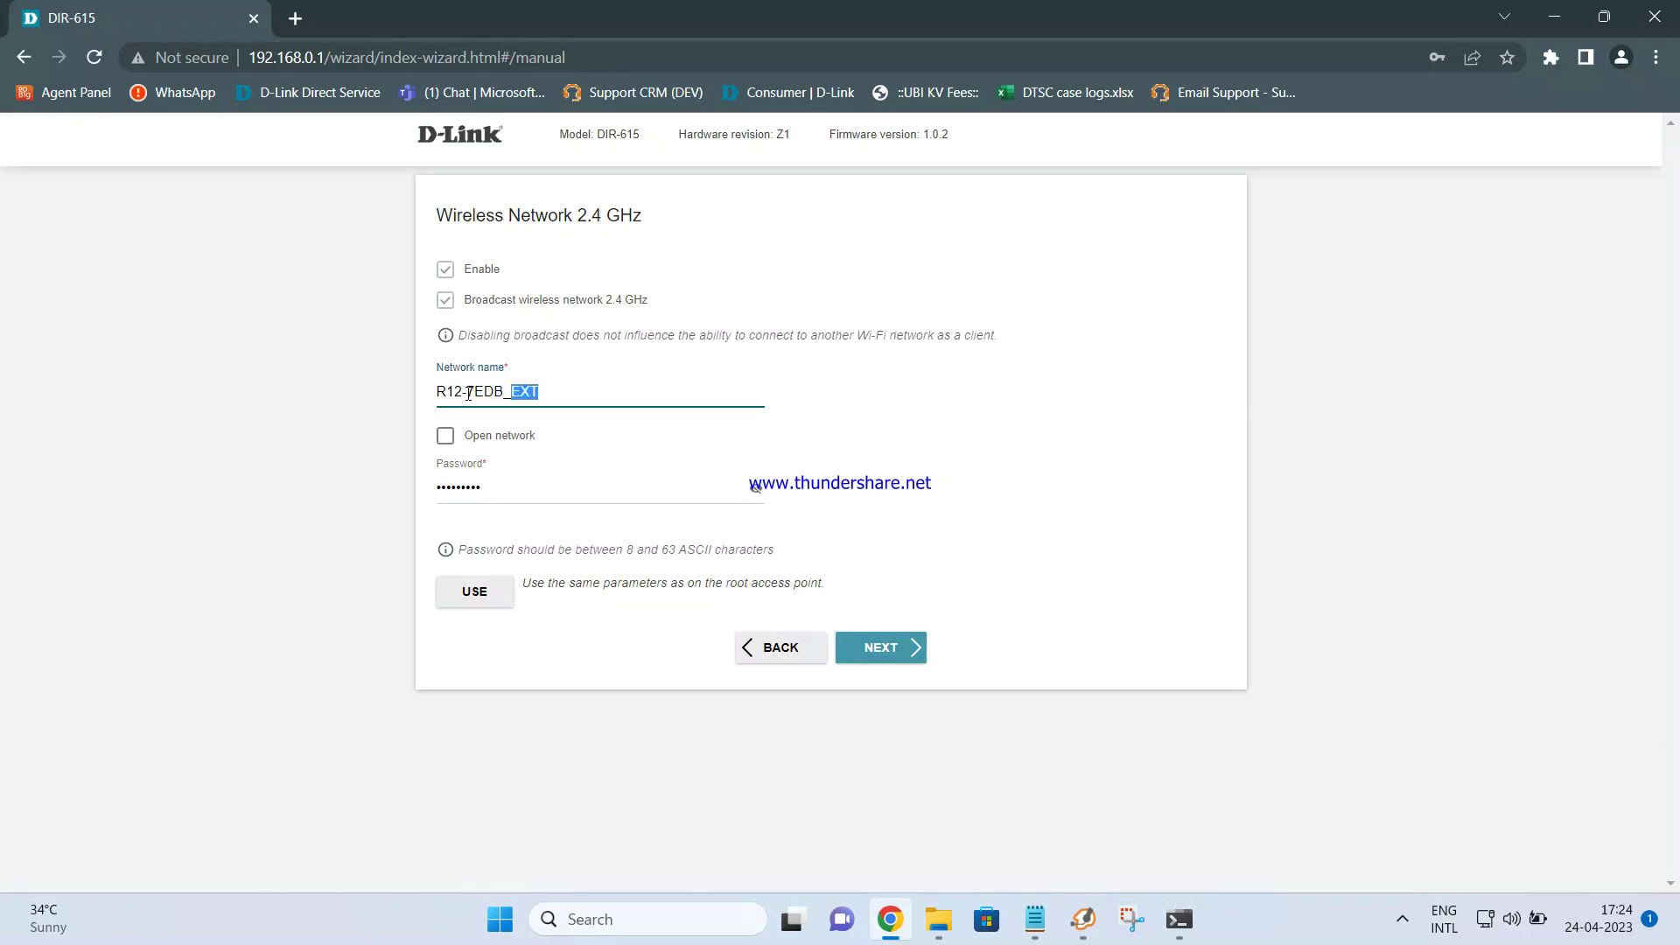
pyautogui.click(554, 394)
pyautogui.click(756, 487)
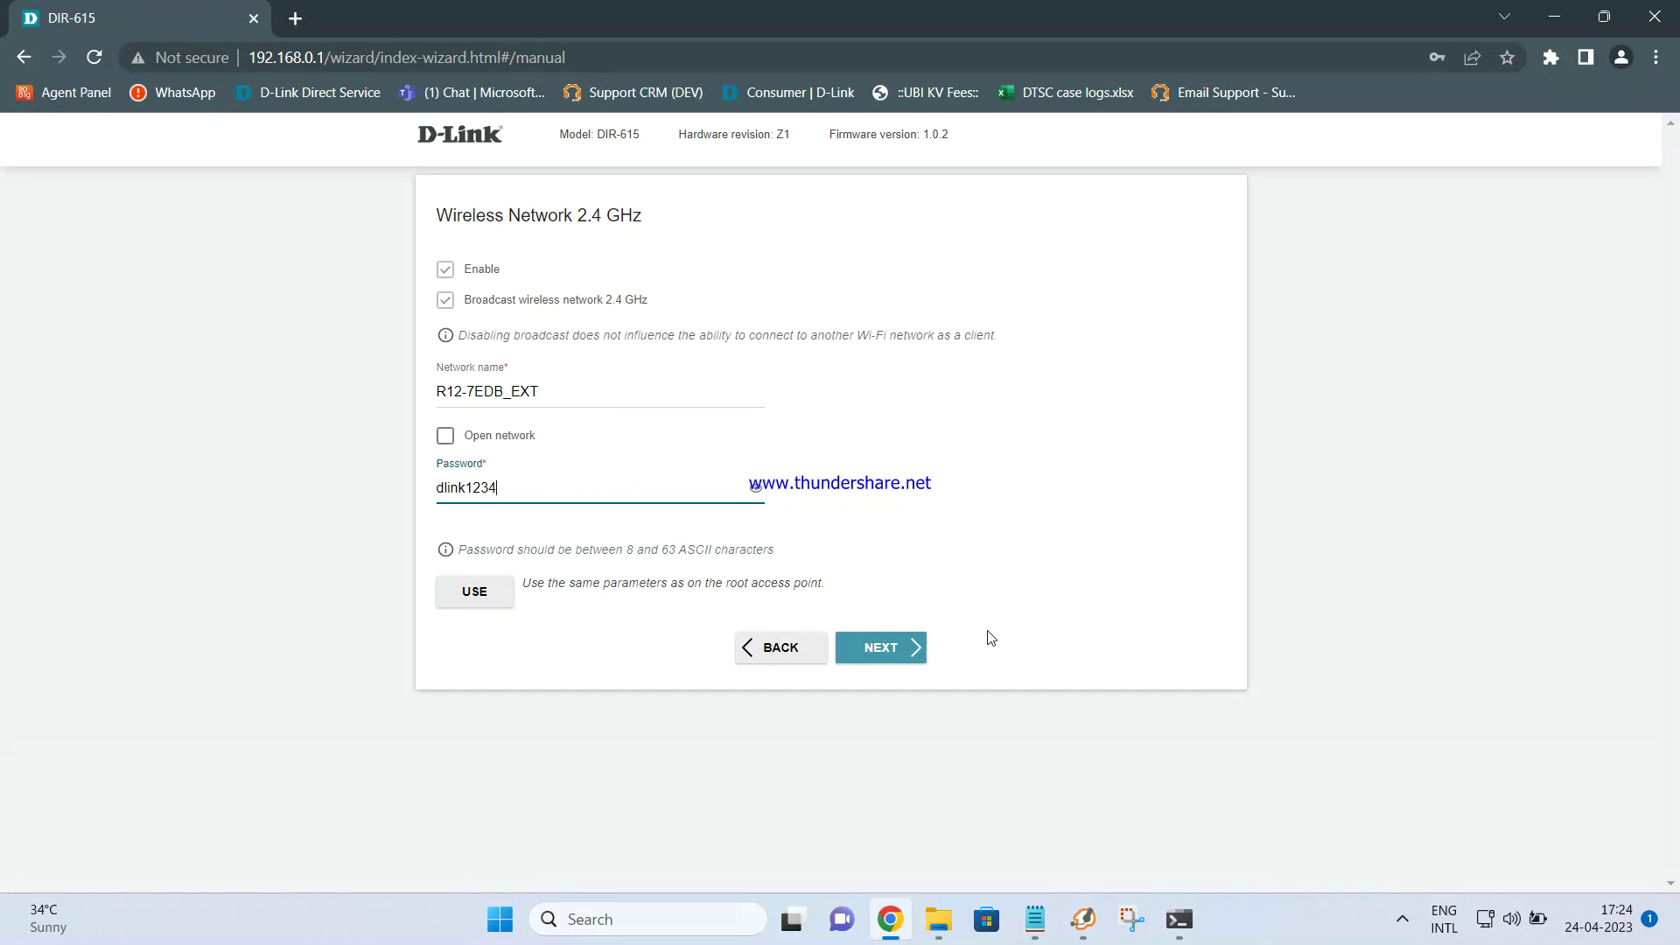
pyautogui.click(888, 654)
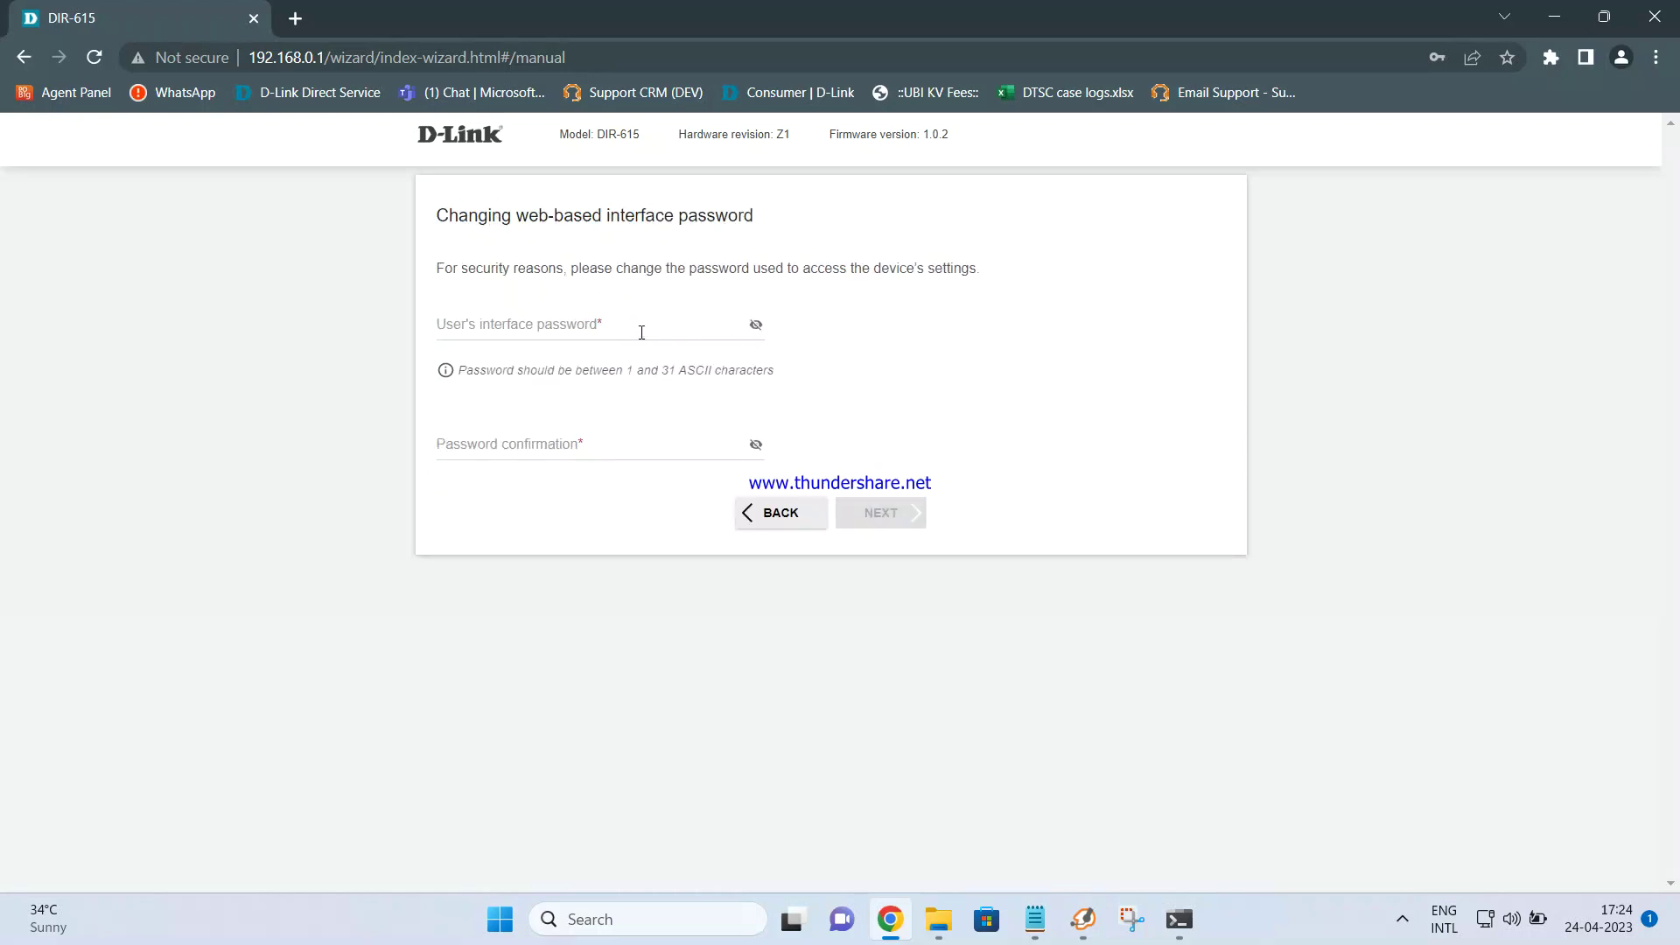
# Enter the new interface password and its confirmation, revealing both to compare, then continue
pyautogui.click(618, 332)
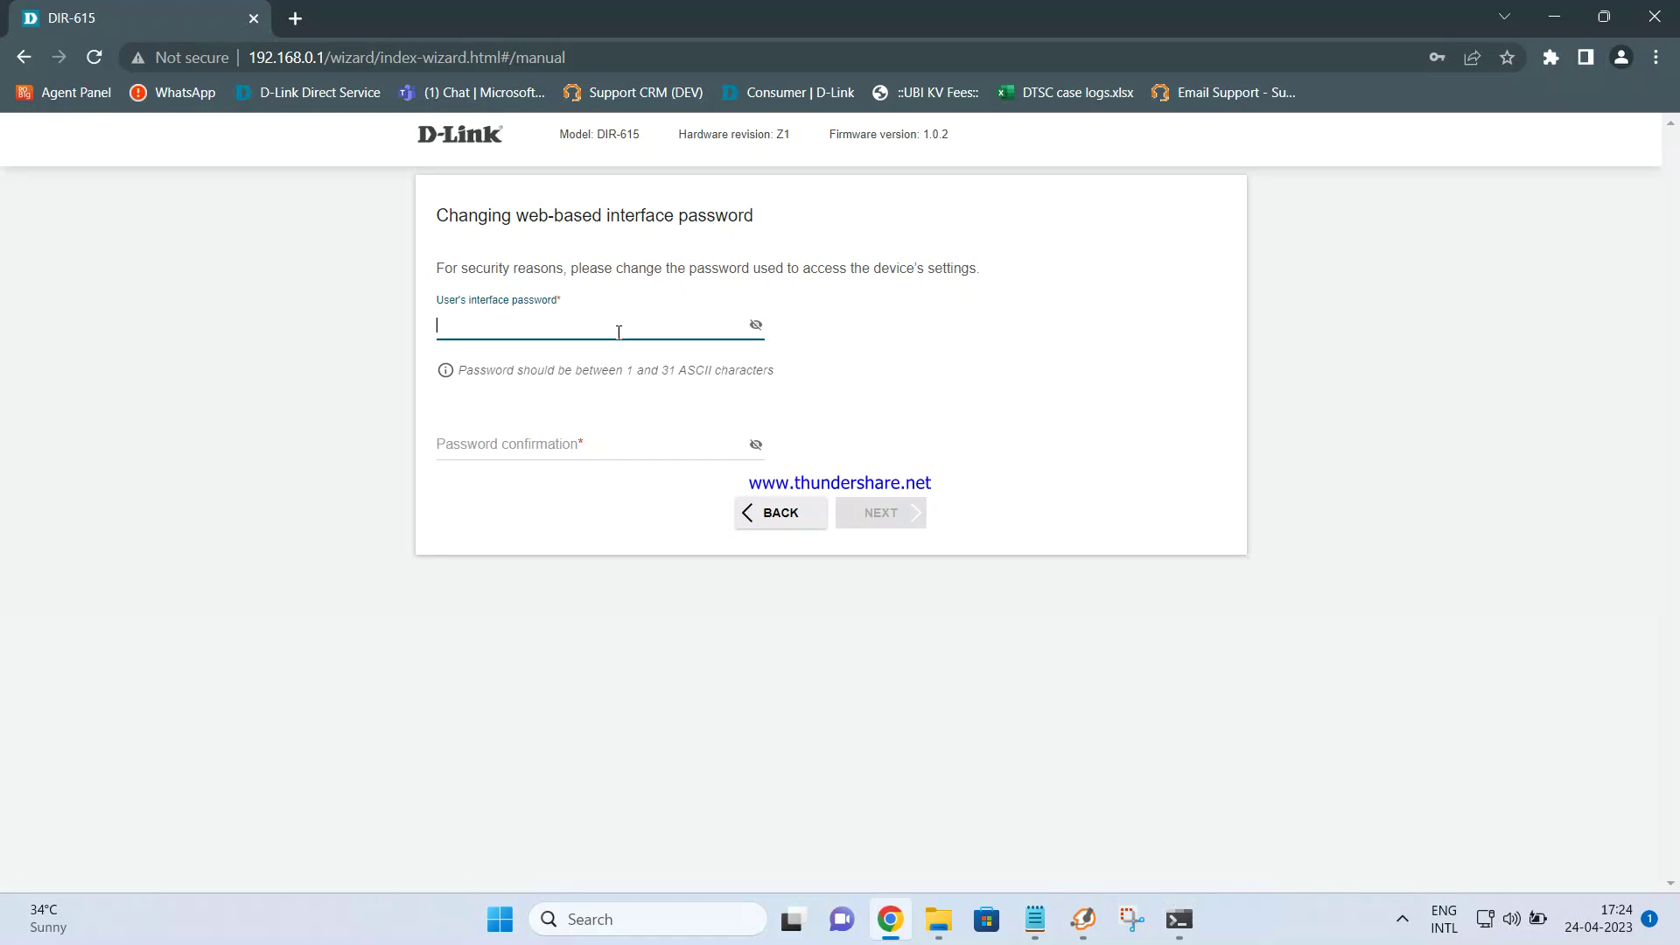
pyautogui.write('********')
pyautogui.click(755, 325)
pyautogui.click(556, 448)
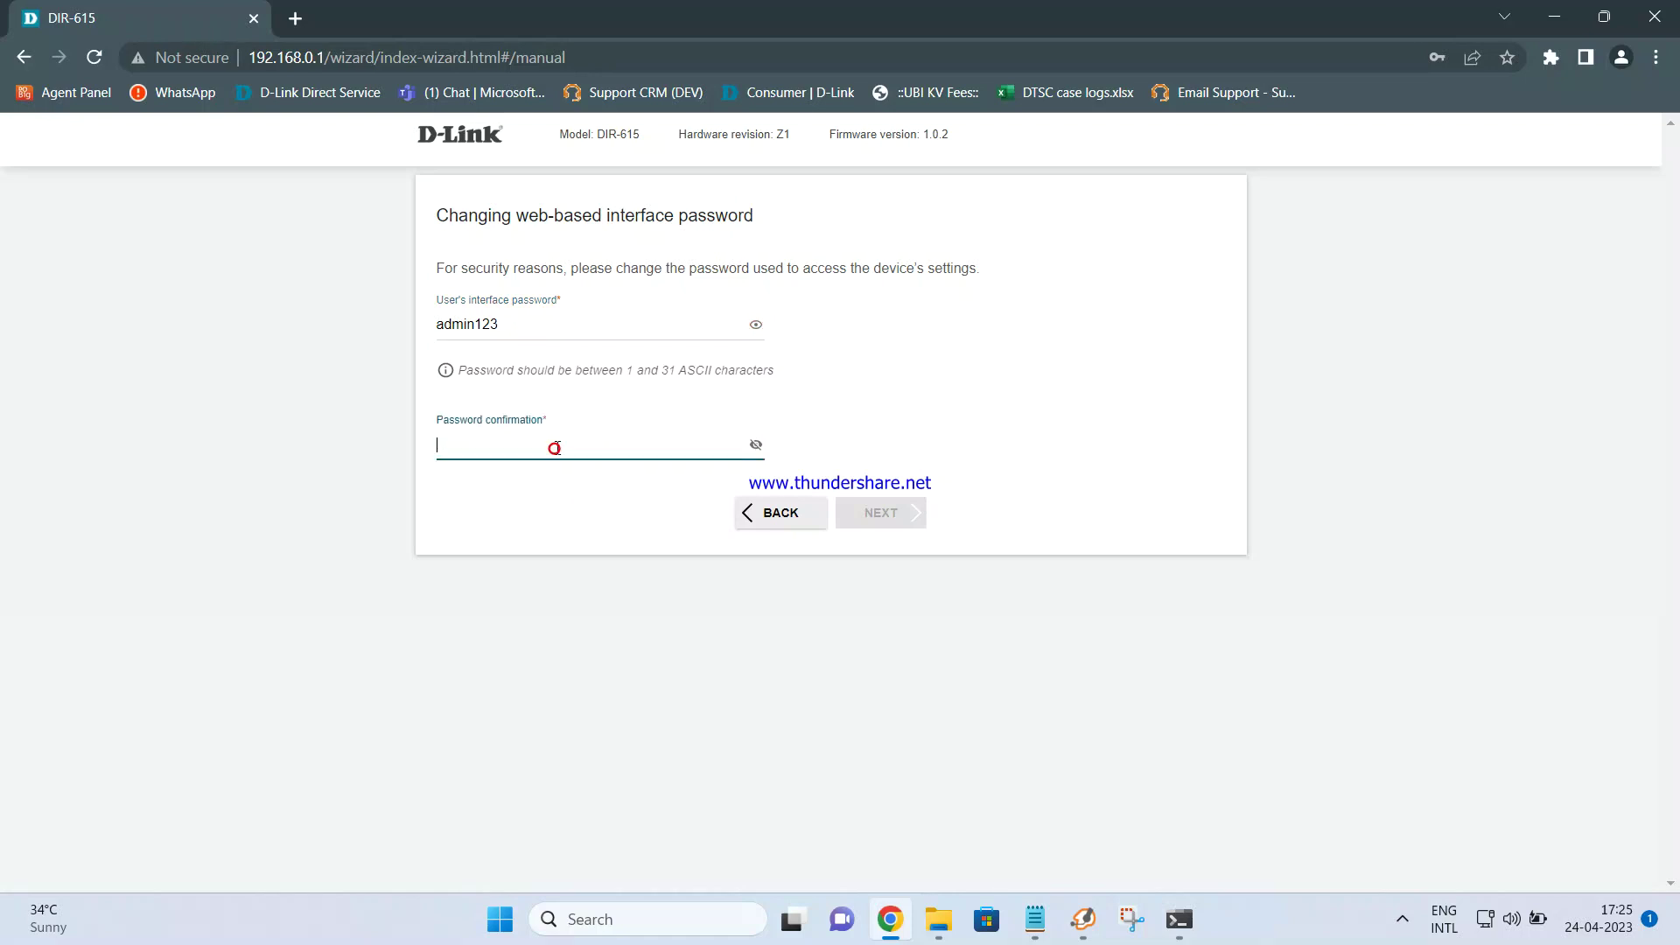
pyautogui.click(756, 444)
pyautogui.click(869, 516)
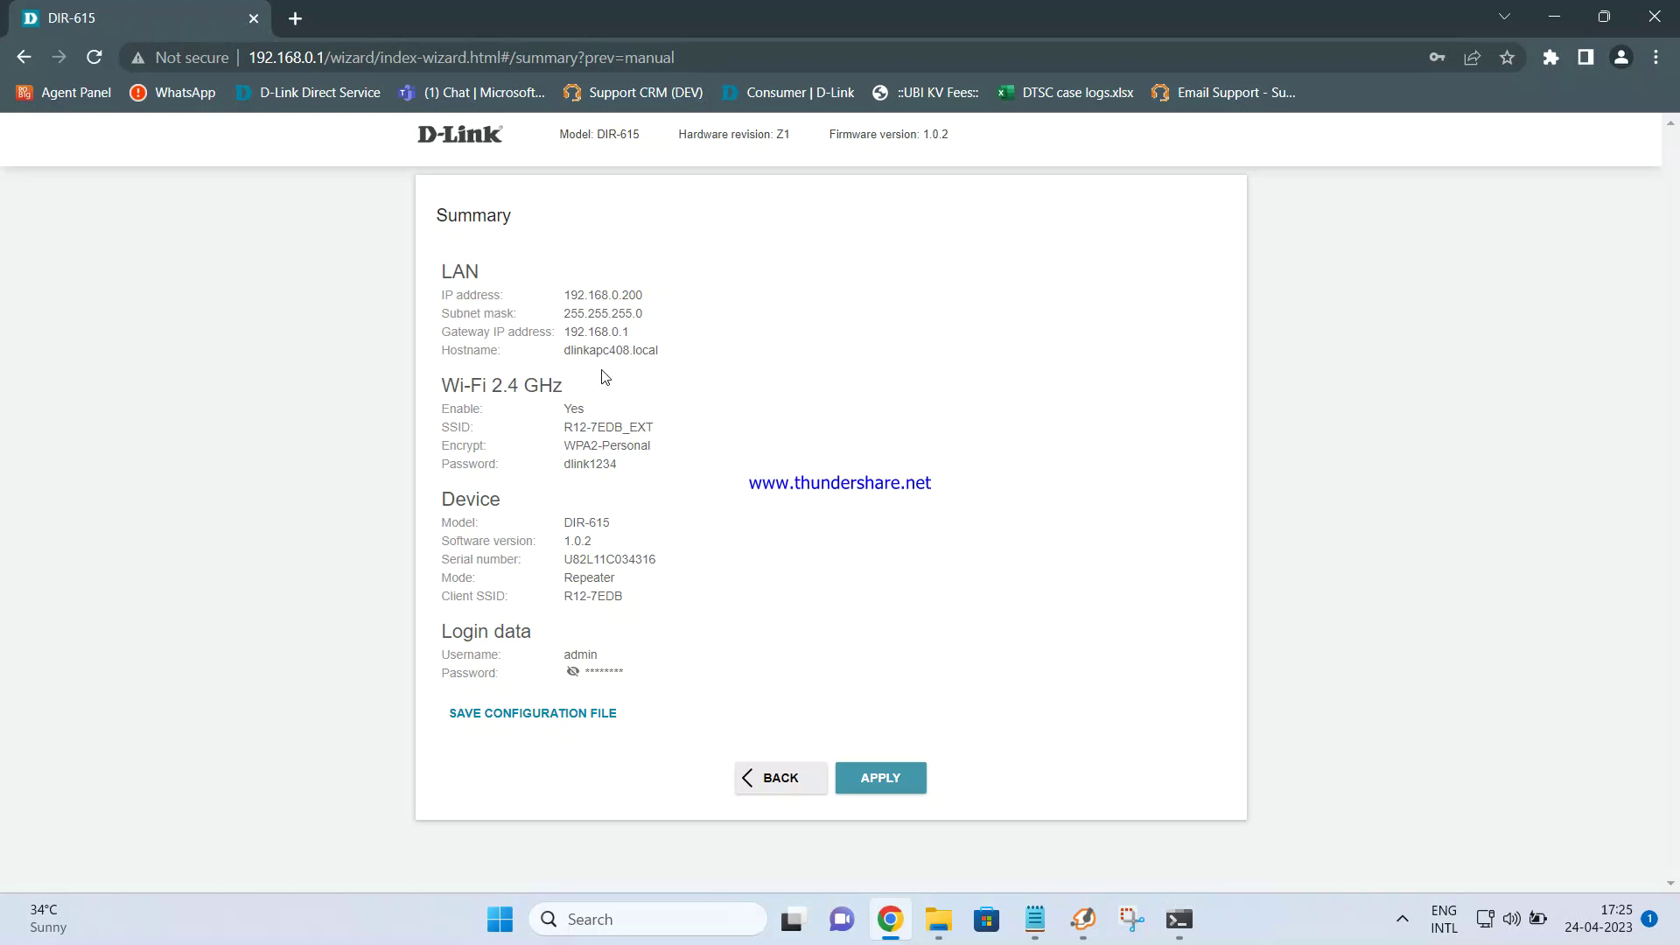
# Download the configuration as settings (2).txt and open it in Notepad
pyautogui.click(537, 716)
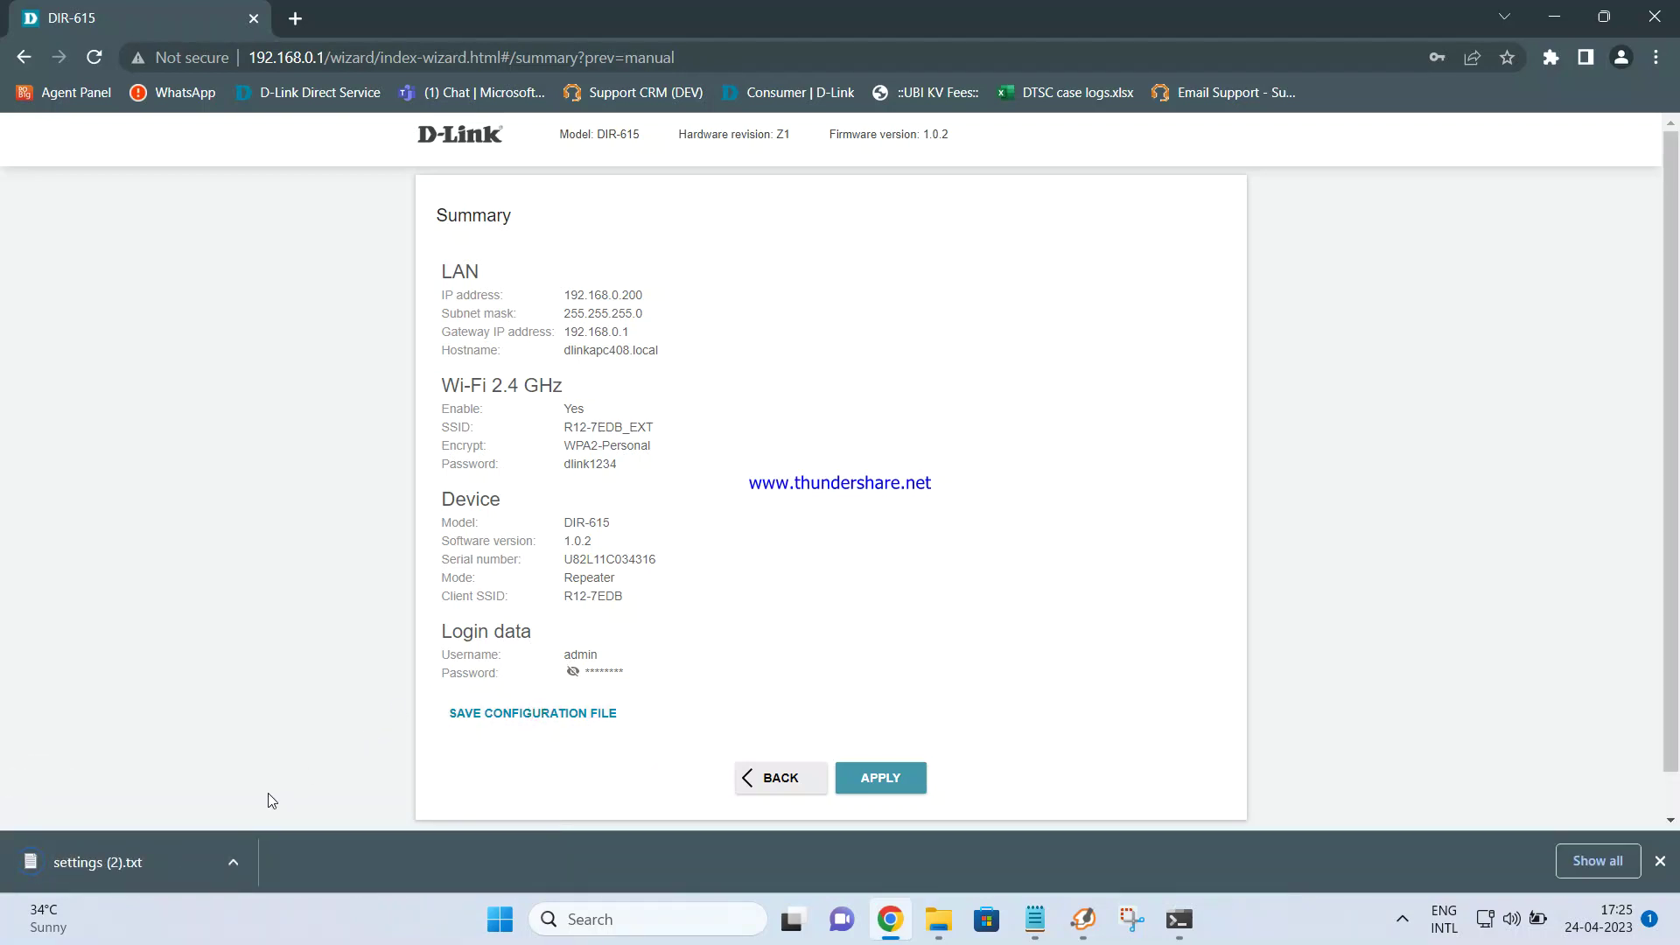
pyautogui.click(164, 869)
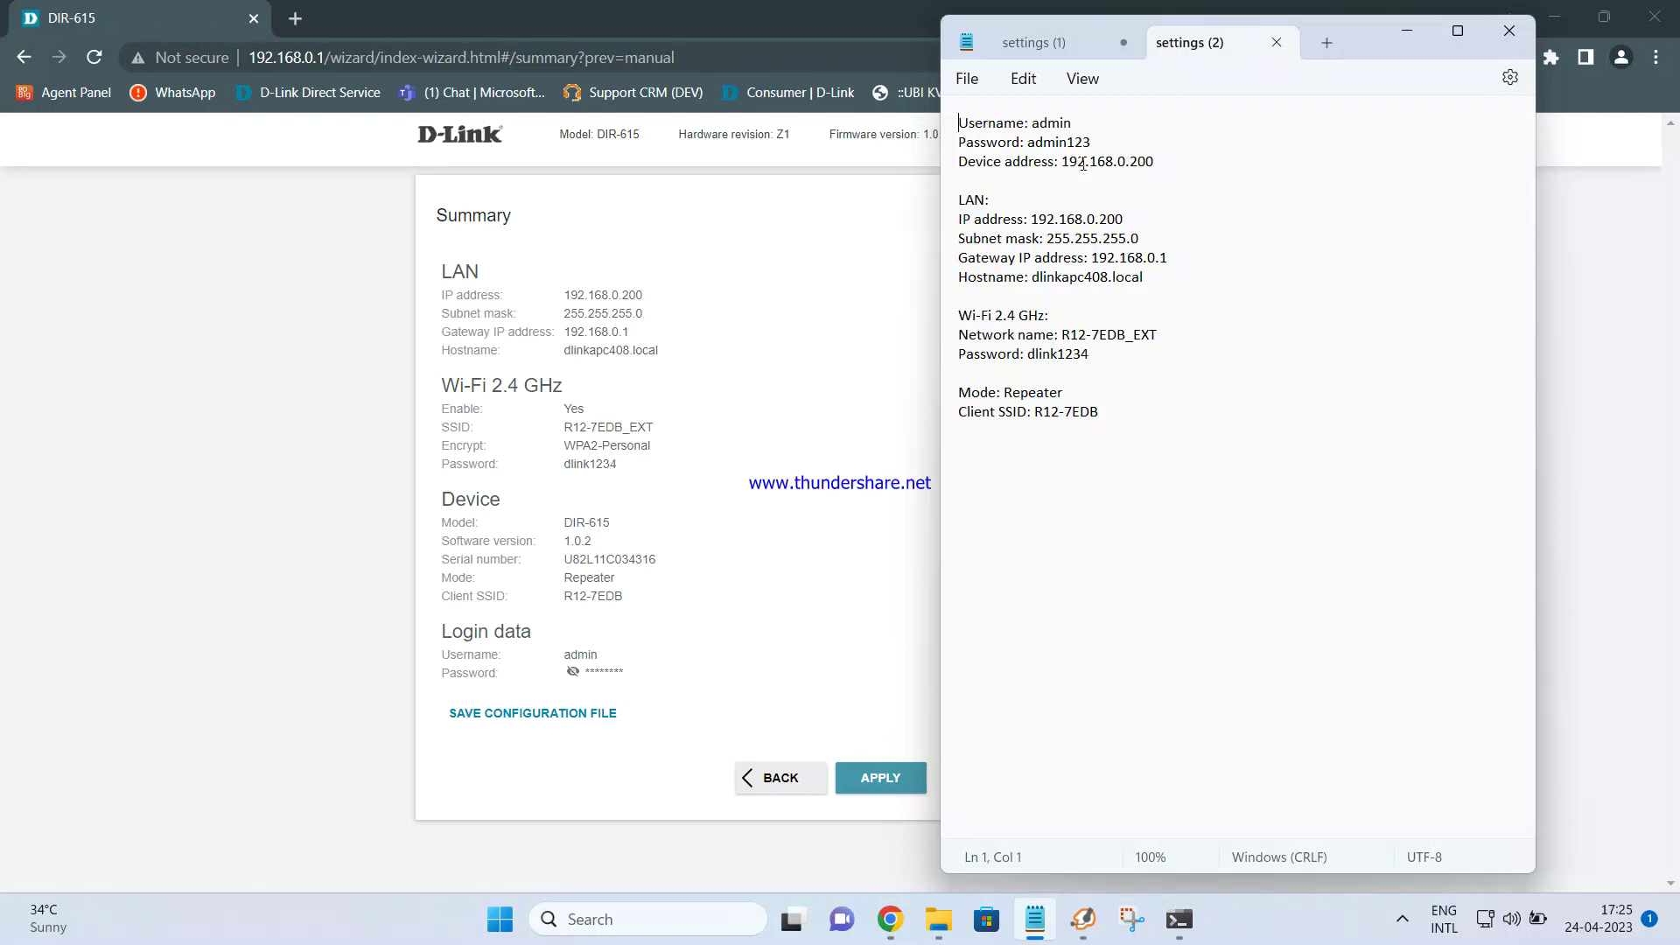
pyautogui.moveTo(1114, 162); pyautogui.dragTo(1154, 162)
pyautogui.click(1183, 189)
# Apply the repeater settings and confirm despite the possible connection-loss warning
pyautogui.click(805, 434)
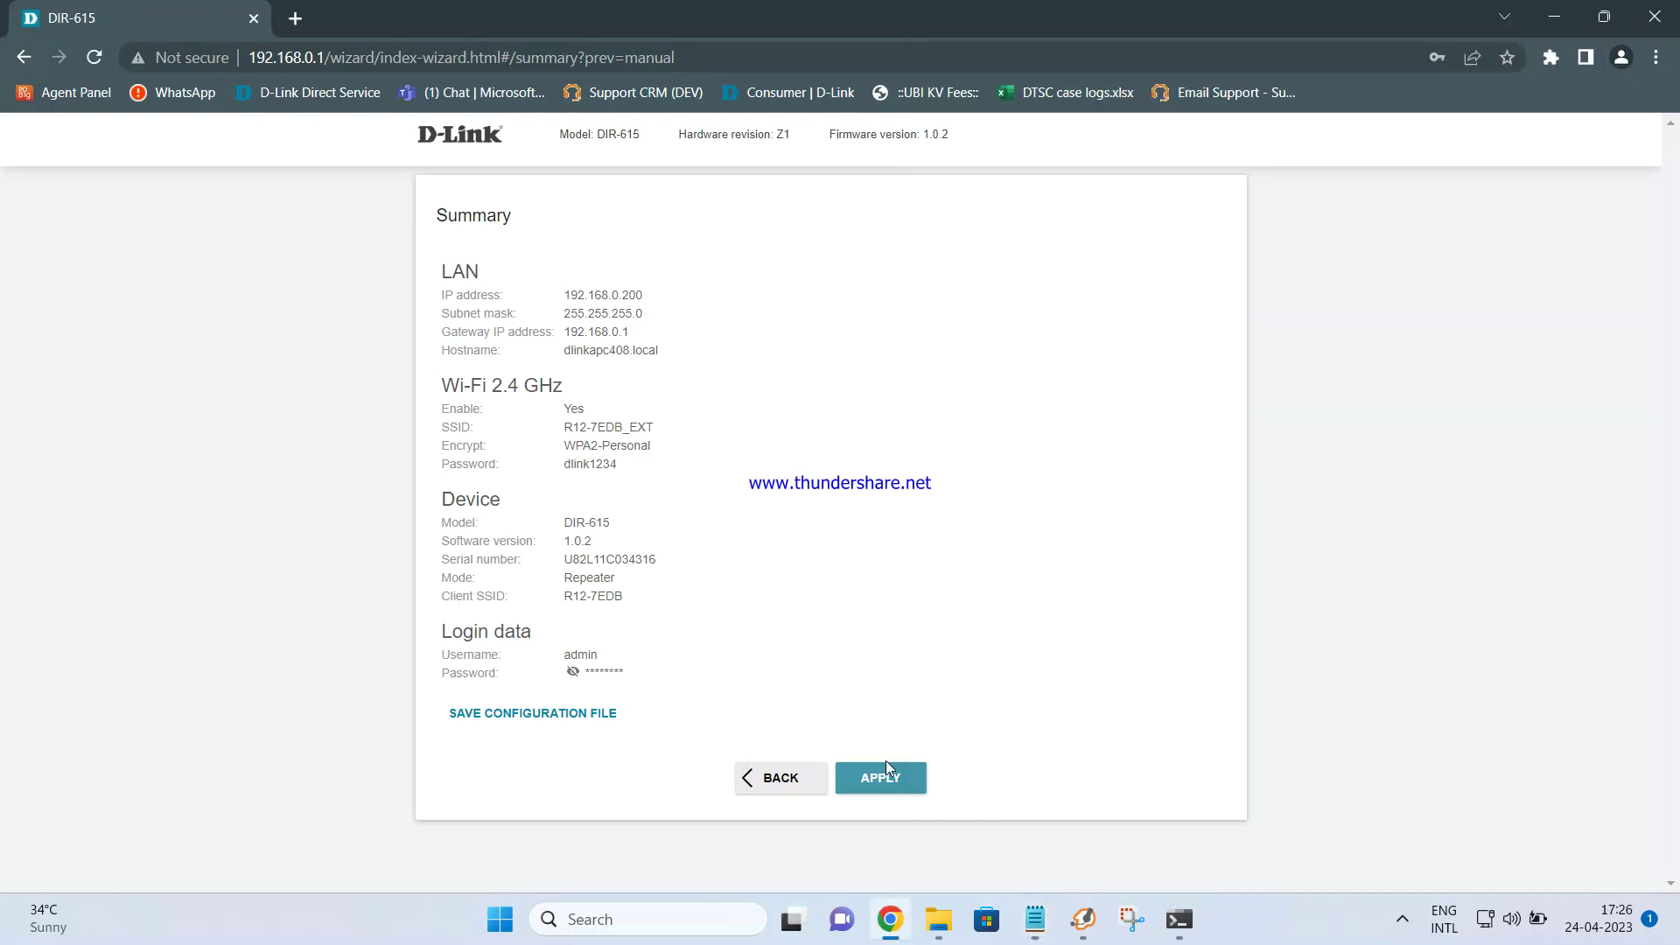
pyautogui.click(888, 786)
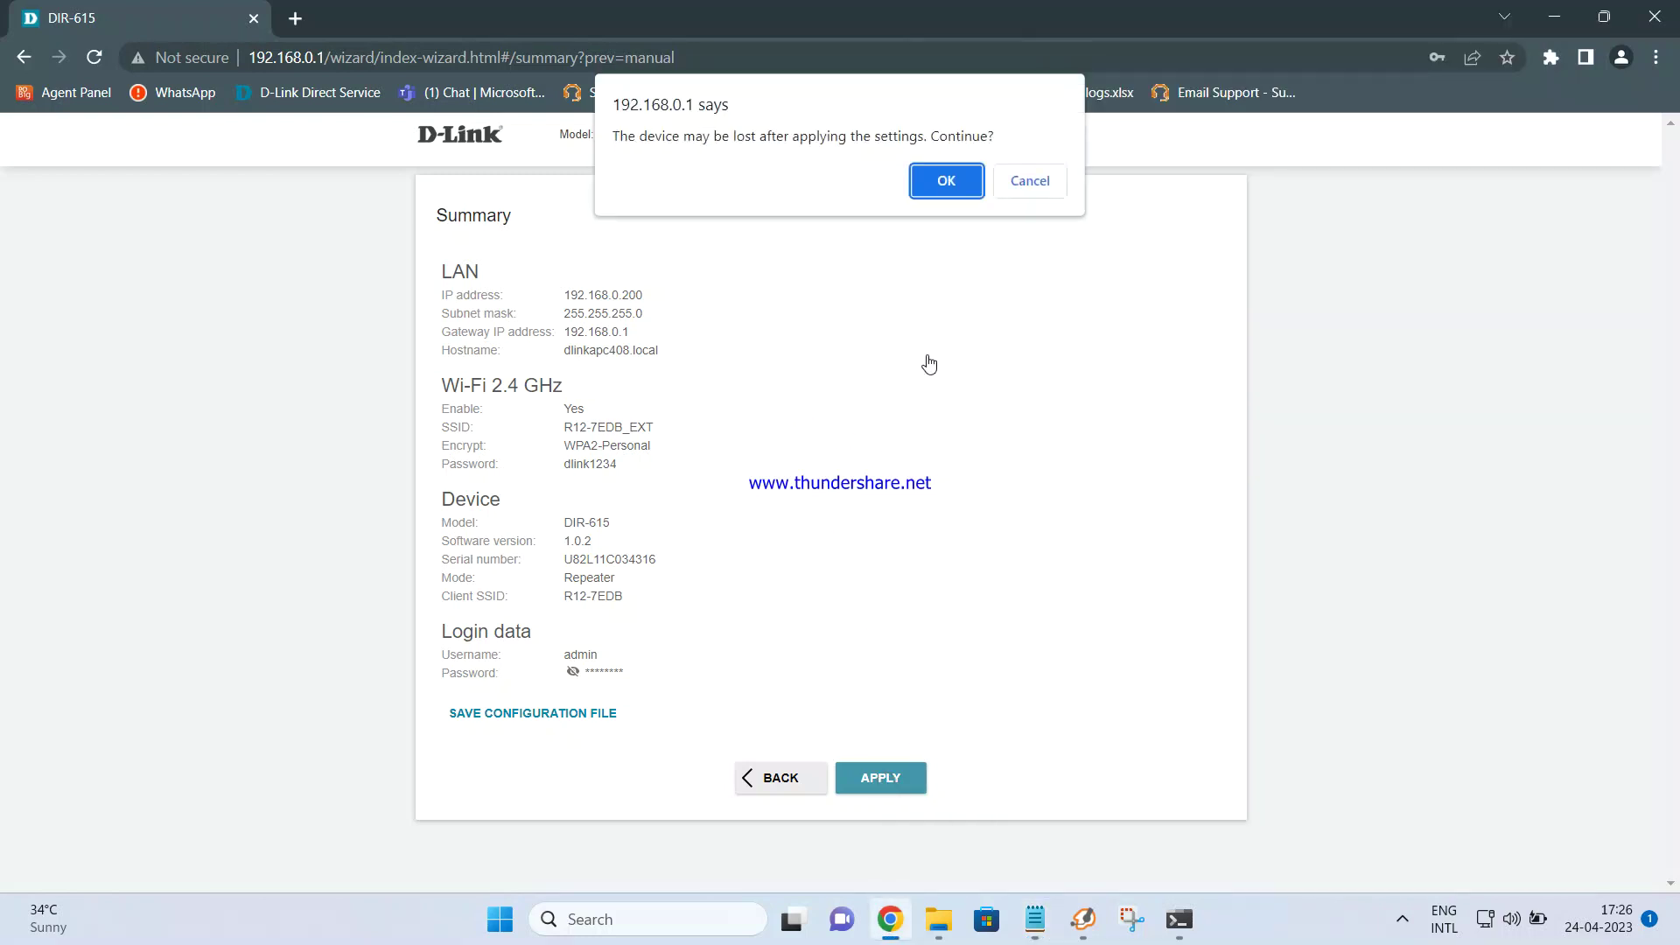
pyautogui.click(946, 182)
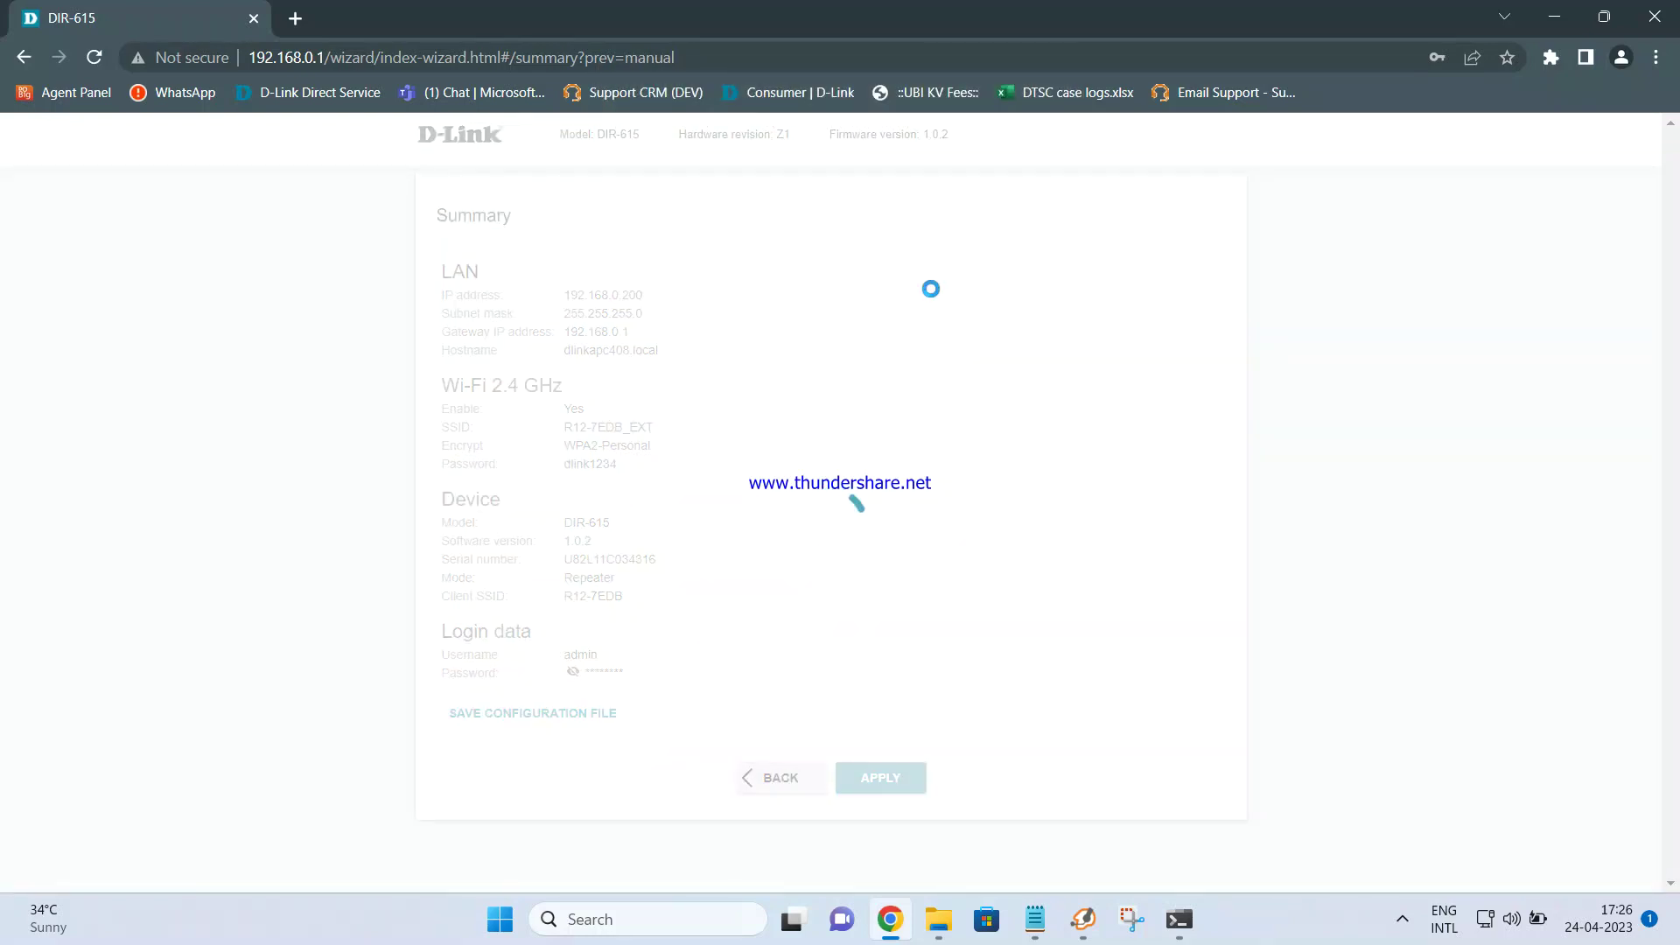
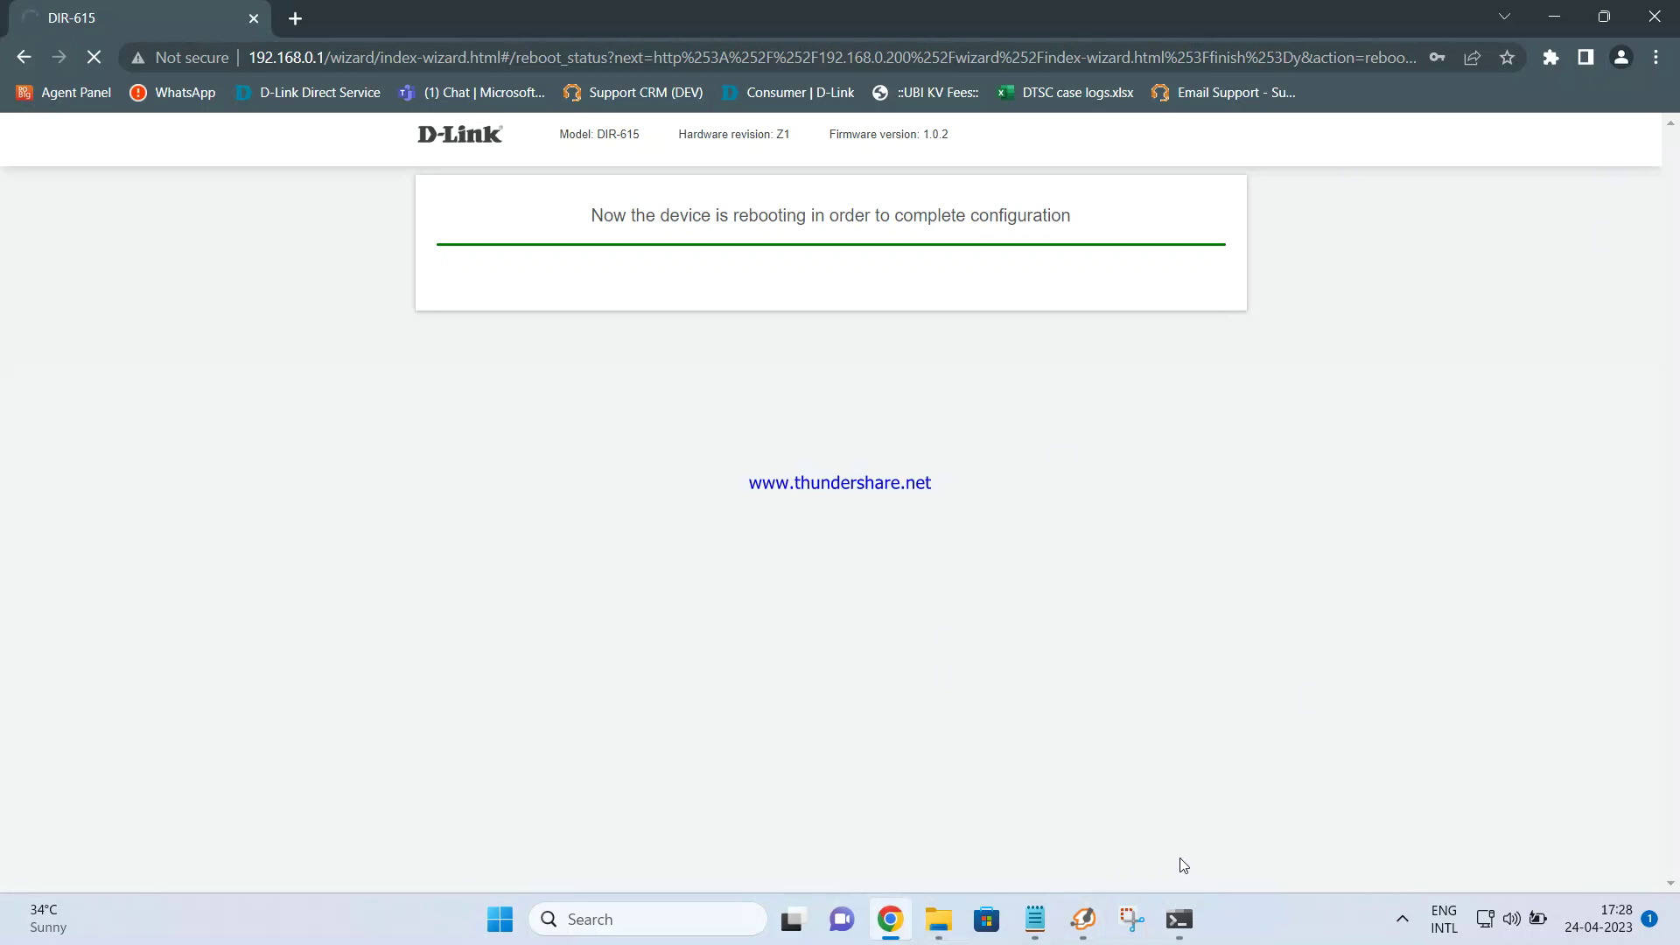
# Check the Ethernet details via ncpa.cpl (192.168.0.110, gateway 192.168.0.1), then return to Chrome
pyautogui.click(639, 922)
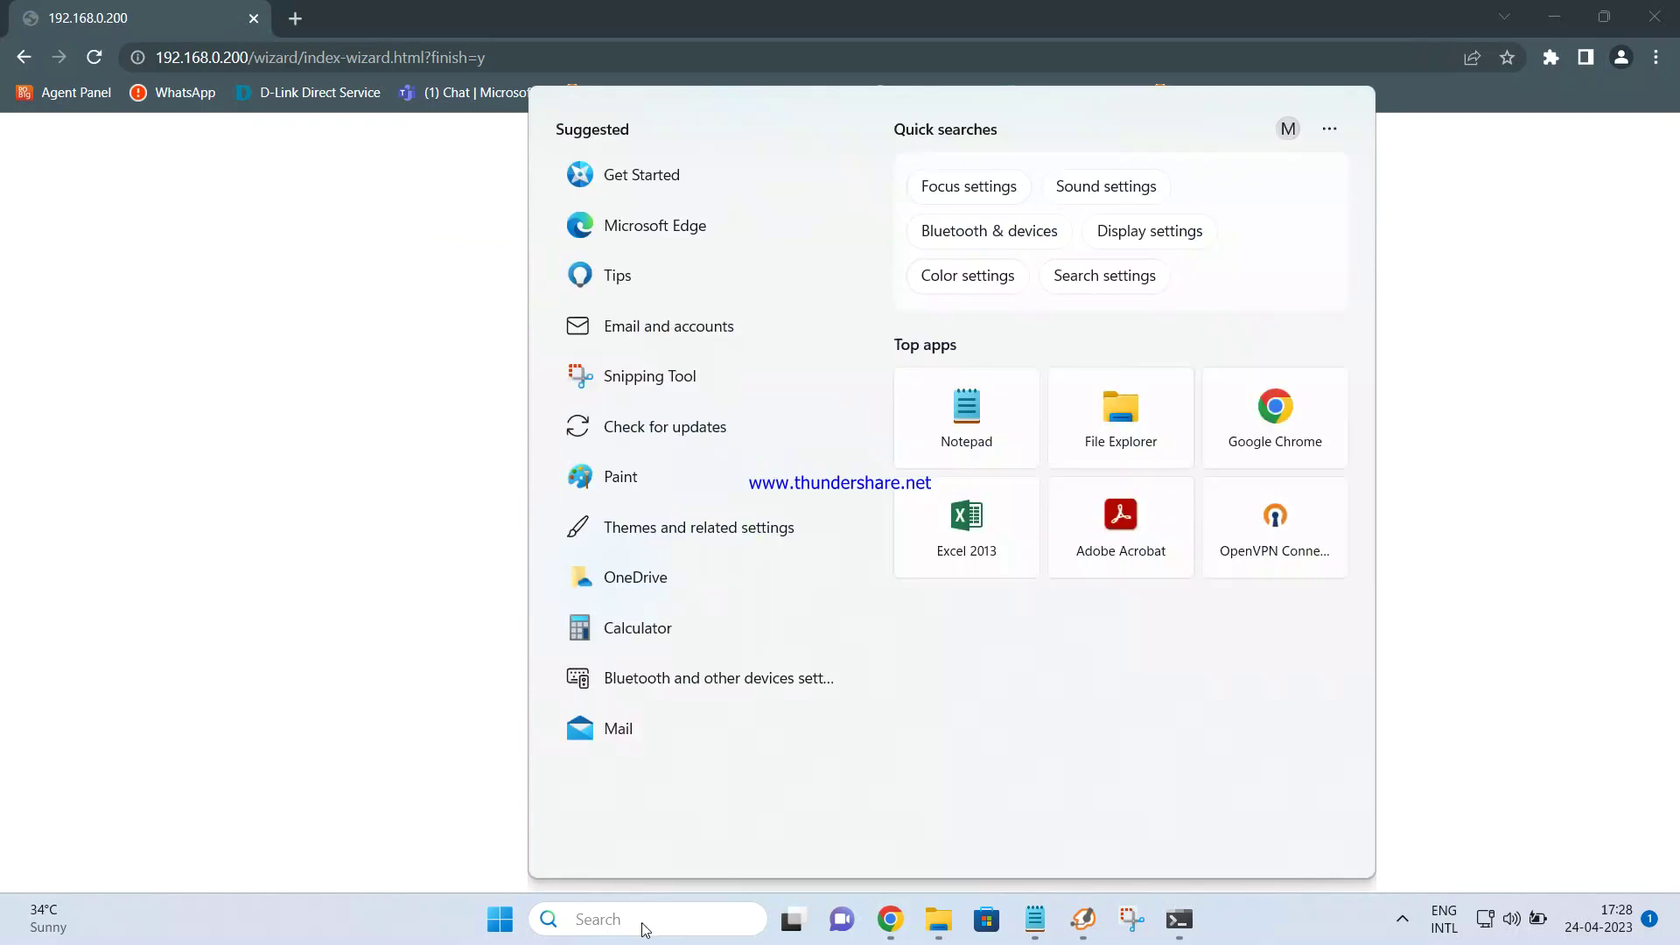
pyautogui.write('ncpa.cp')
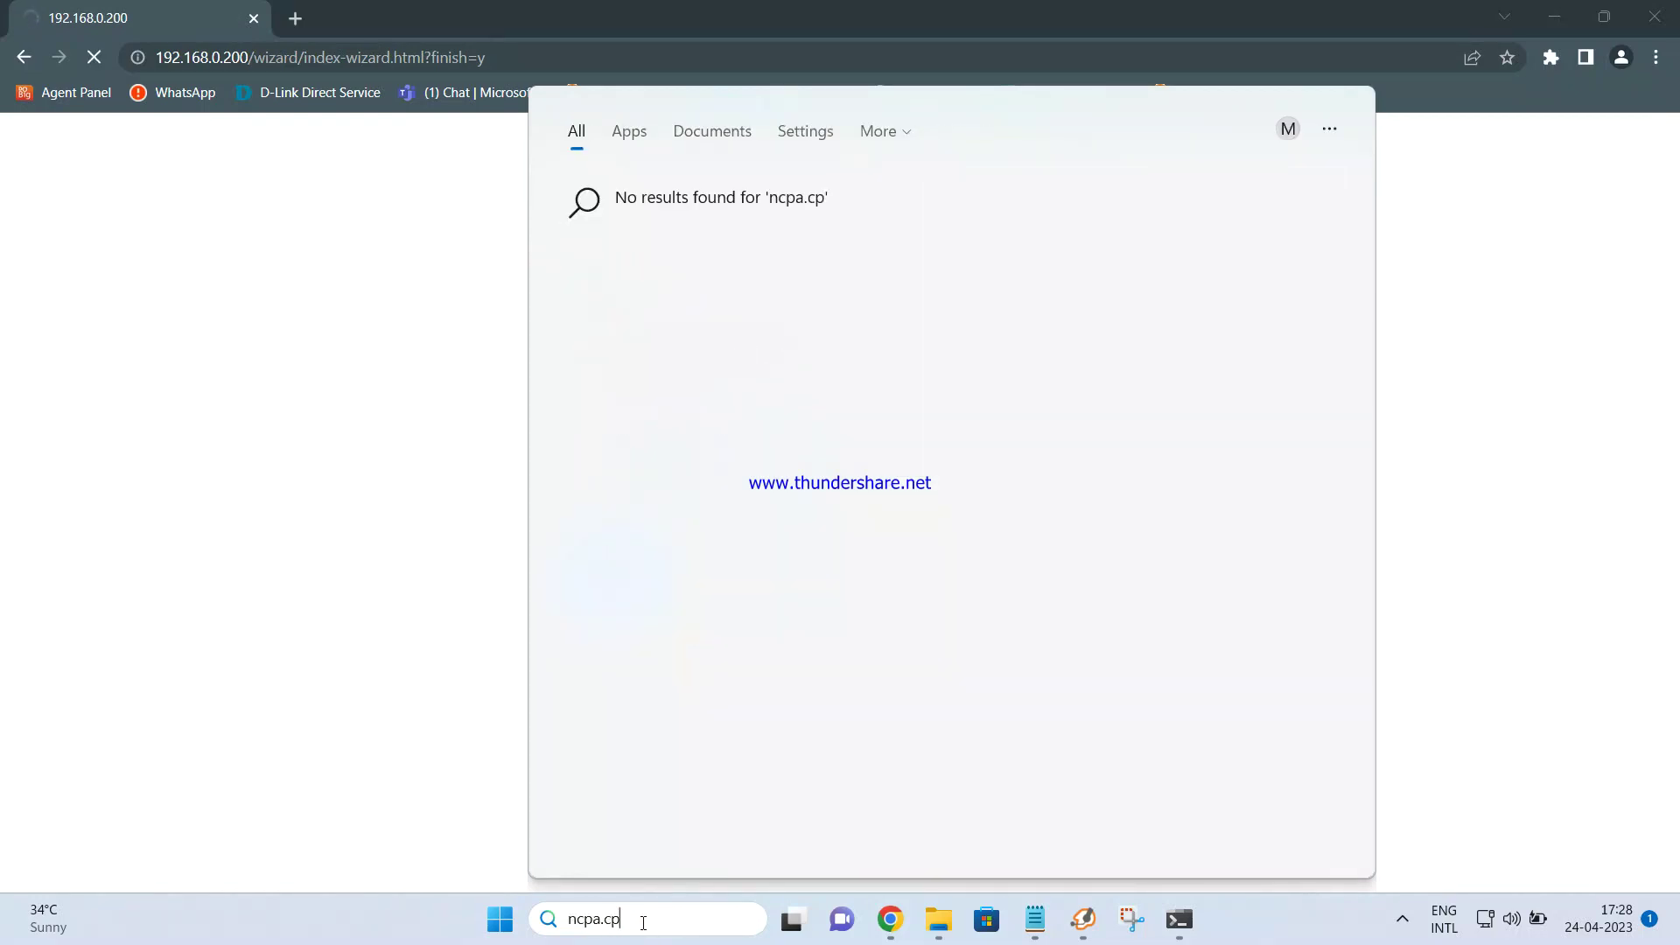
pyautogui.write('l')
pyautogui.press('Return')
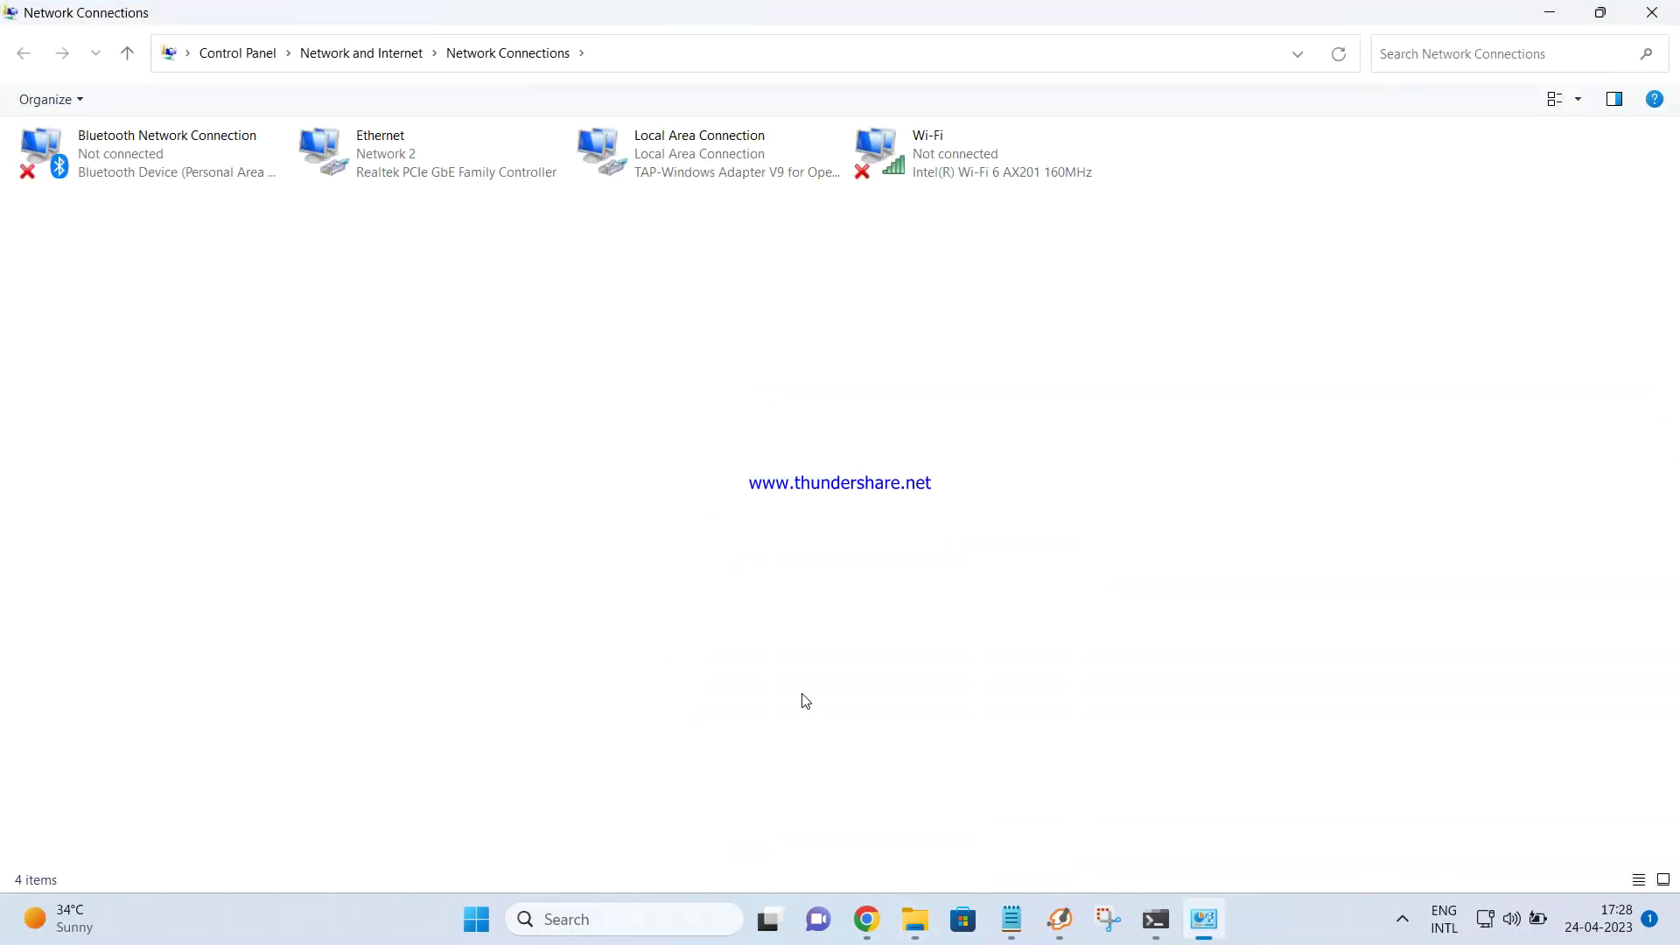
pyautogui.doubleClick(408, 181)
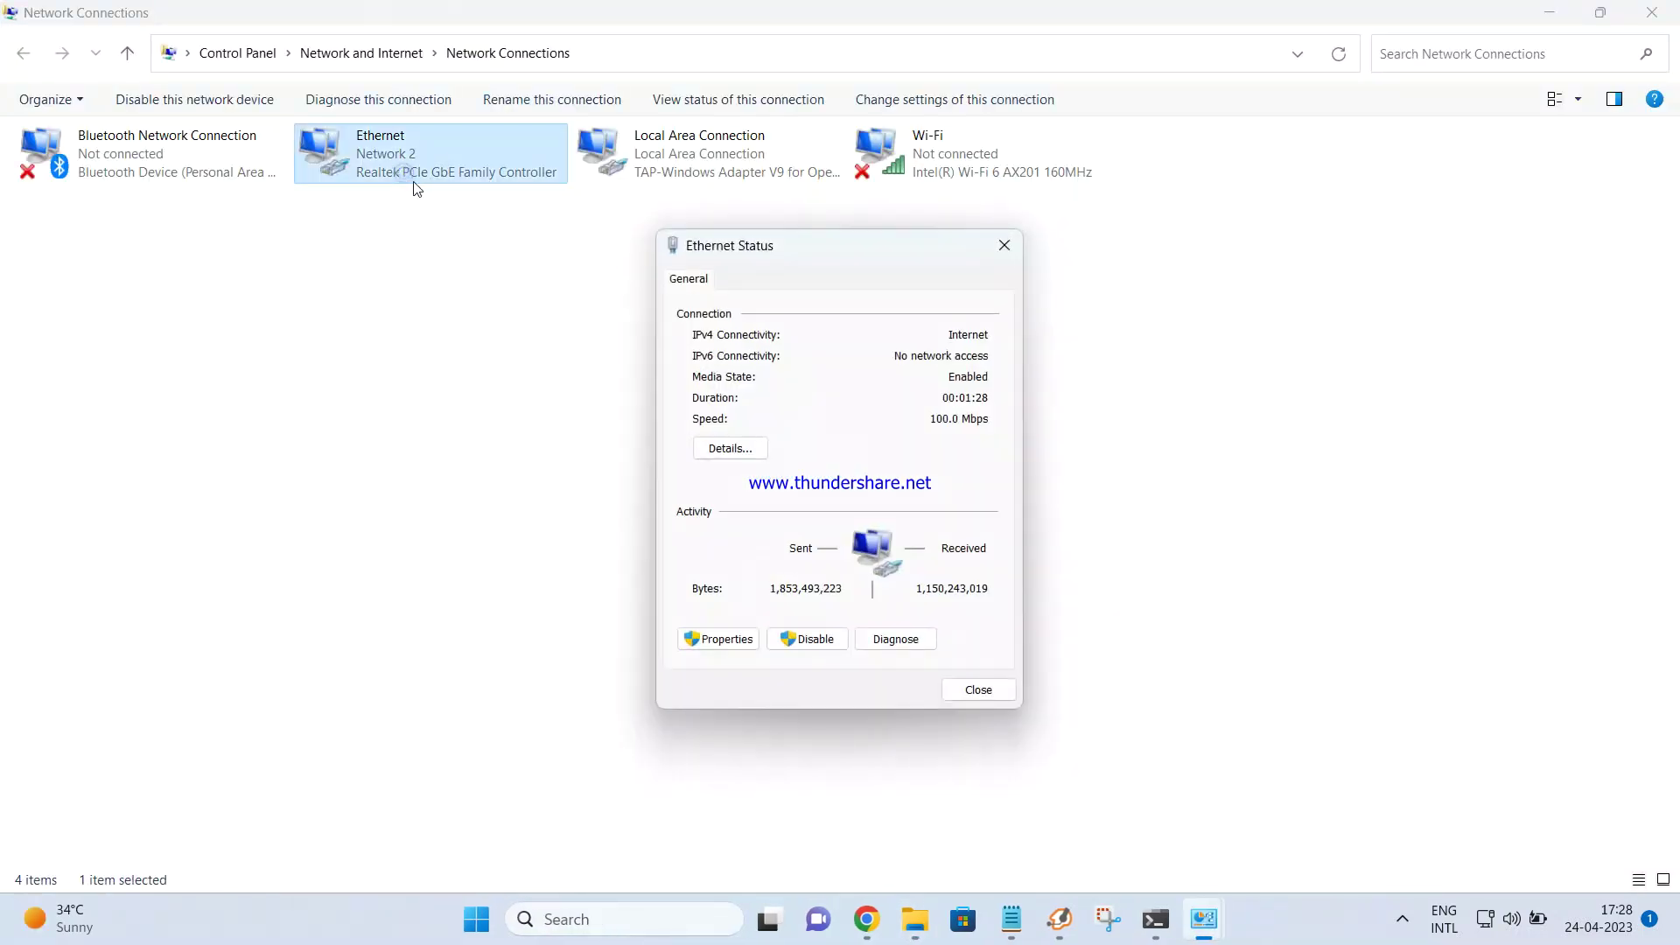
pyautogui.click(729, 449)
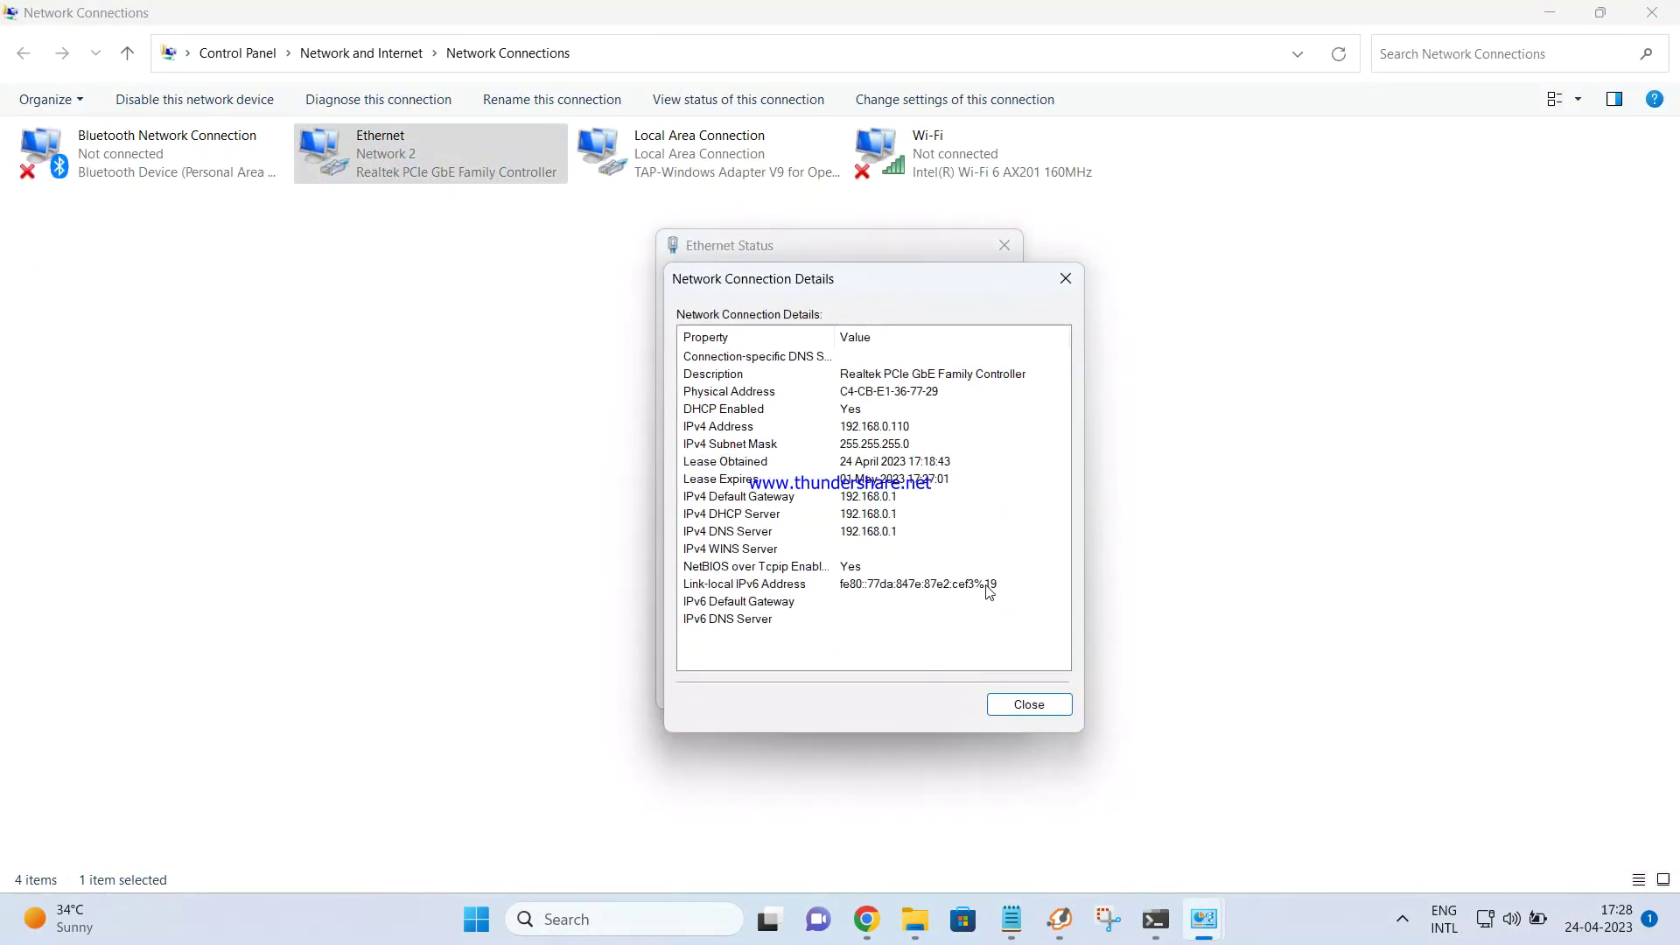
pyautogui.click(1032, 705)
pyautogui.click(1001, 690)
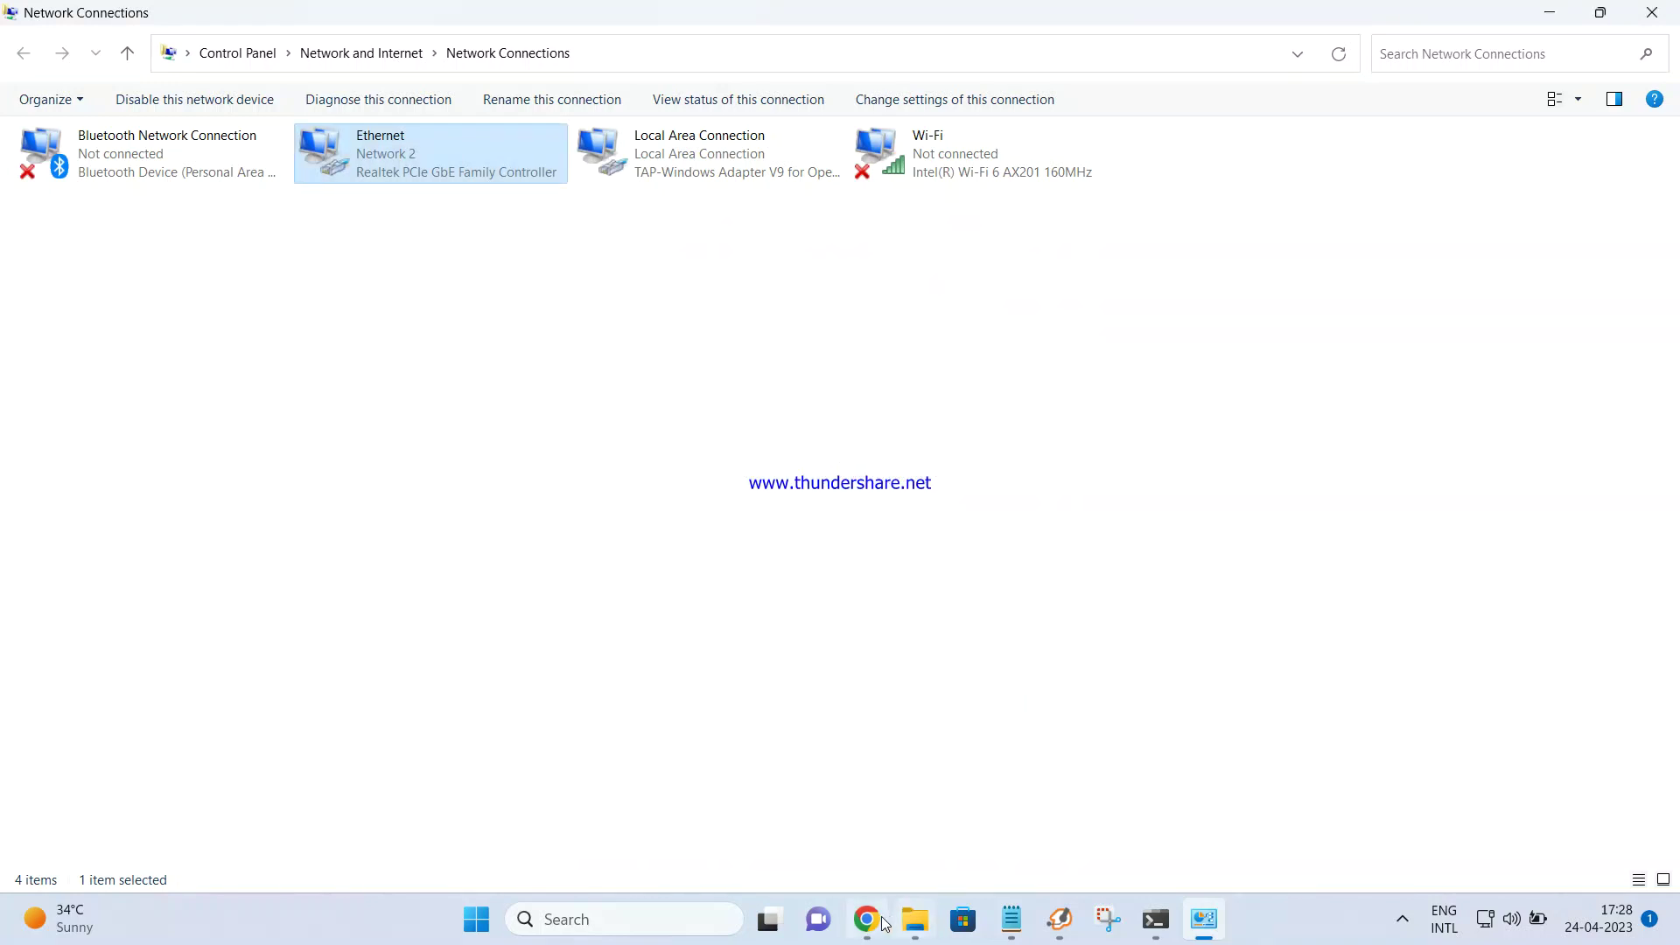
pyautogui.hotkey('alt', 'Tab')
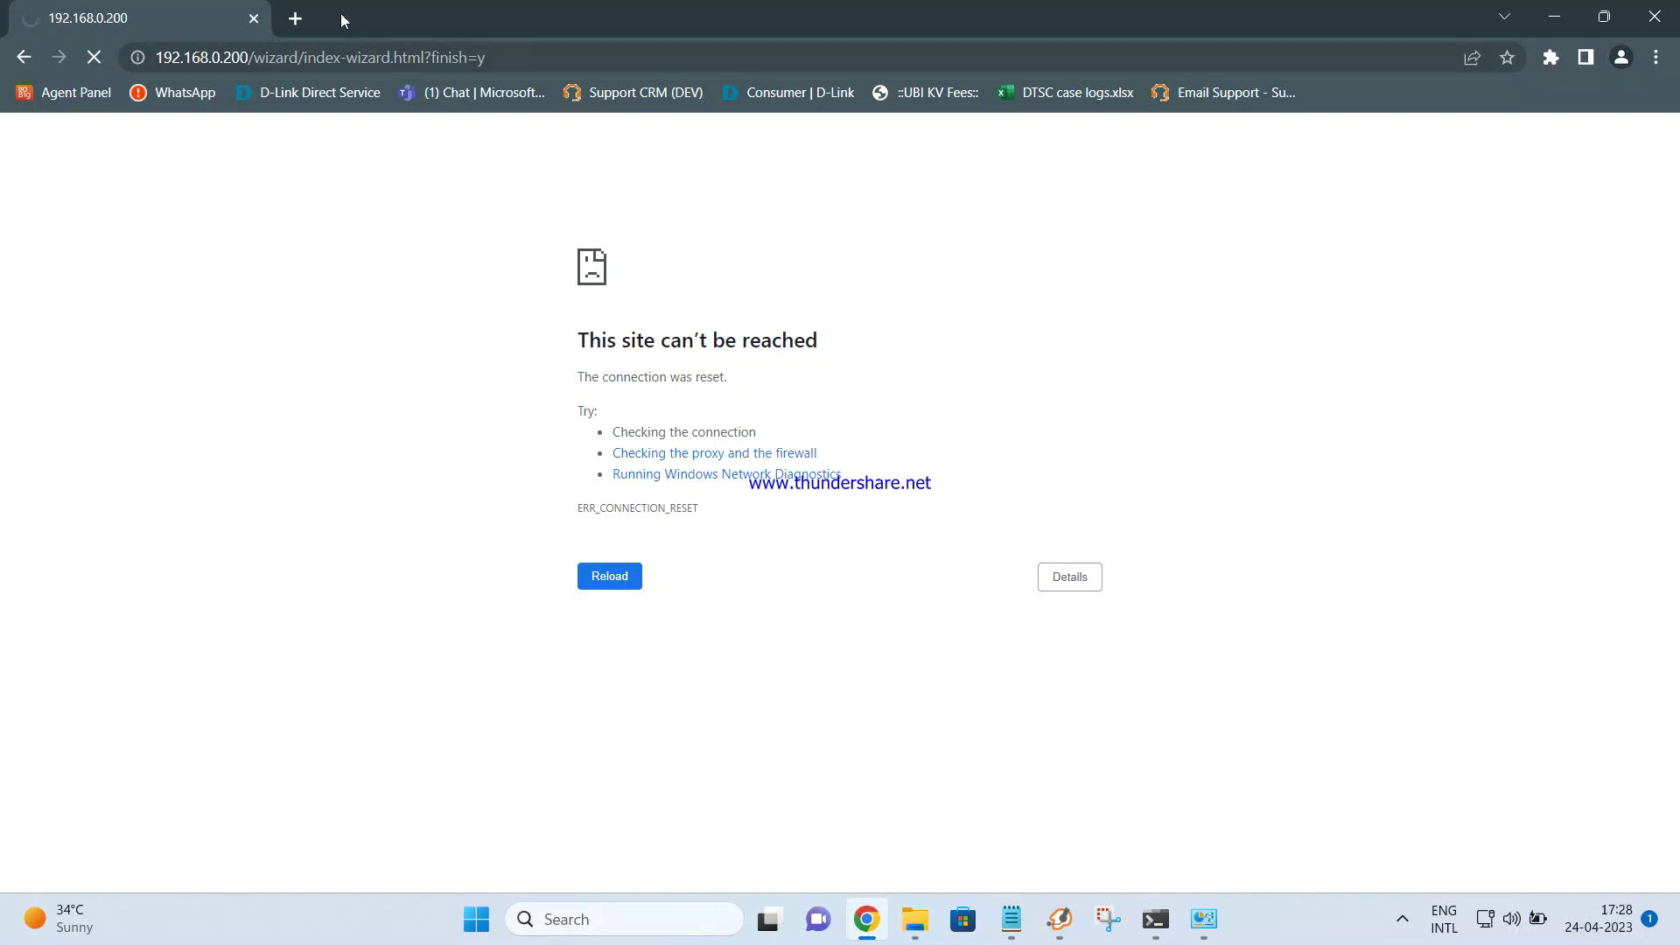
# Load the R12 router login page at 192.168.0.1 in a new tab
pyautogui.click(298, 18)
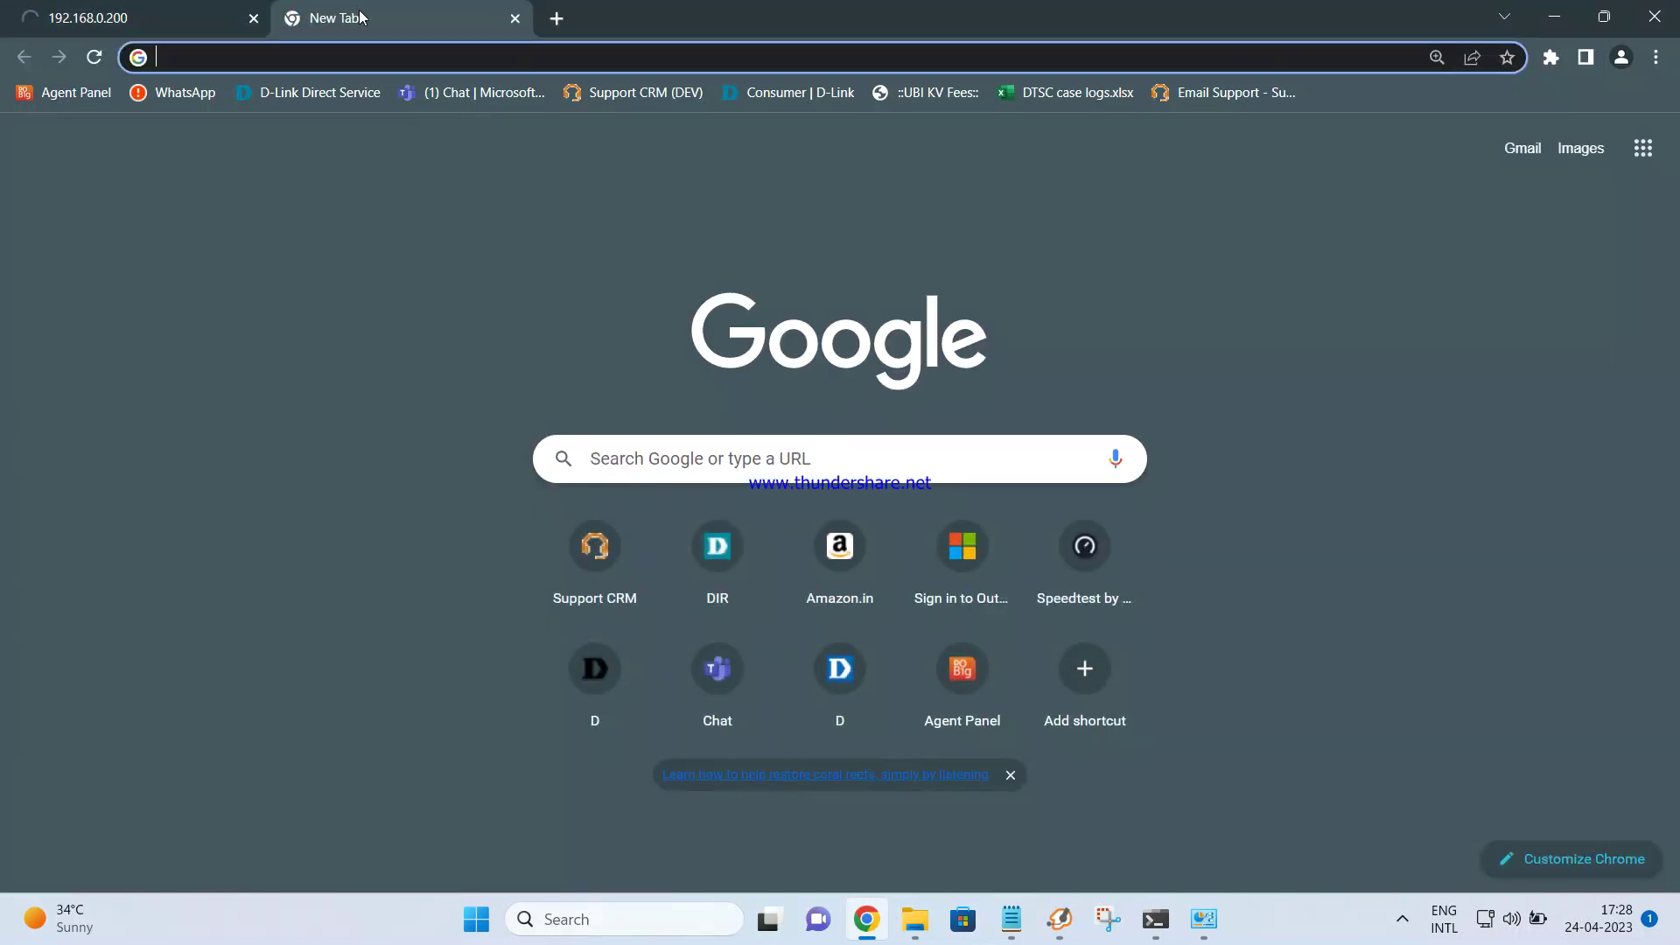
pyautogui.write('192')
pyautogui.press('Return')
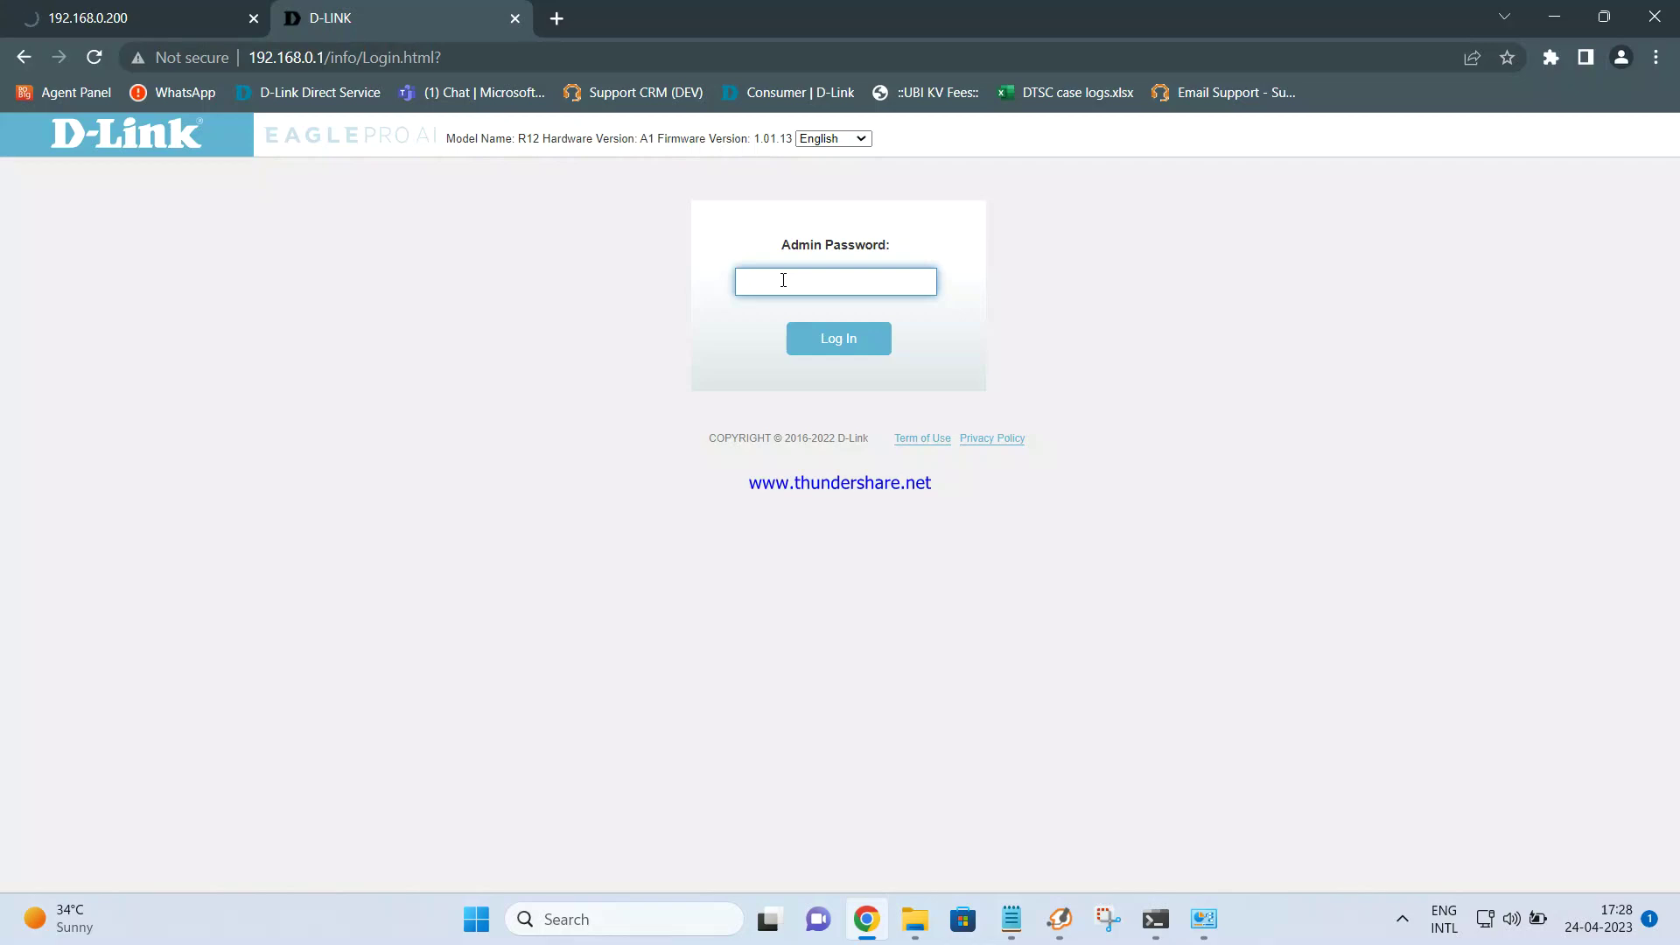
# Recheck the Ethernet status, then go back to the 192.168.0.200 tab
pyautogui.click(1204, 919)
pyautogui.doubleClick(437, 166)
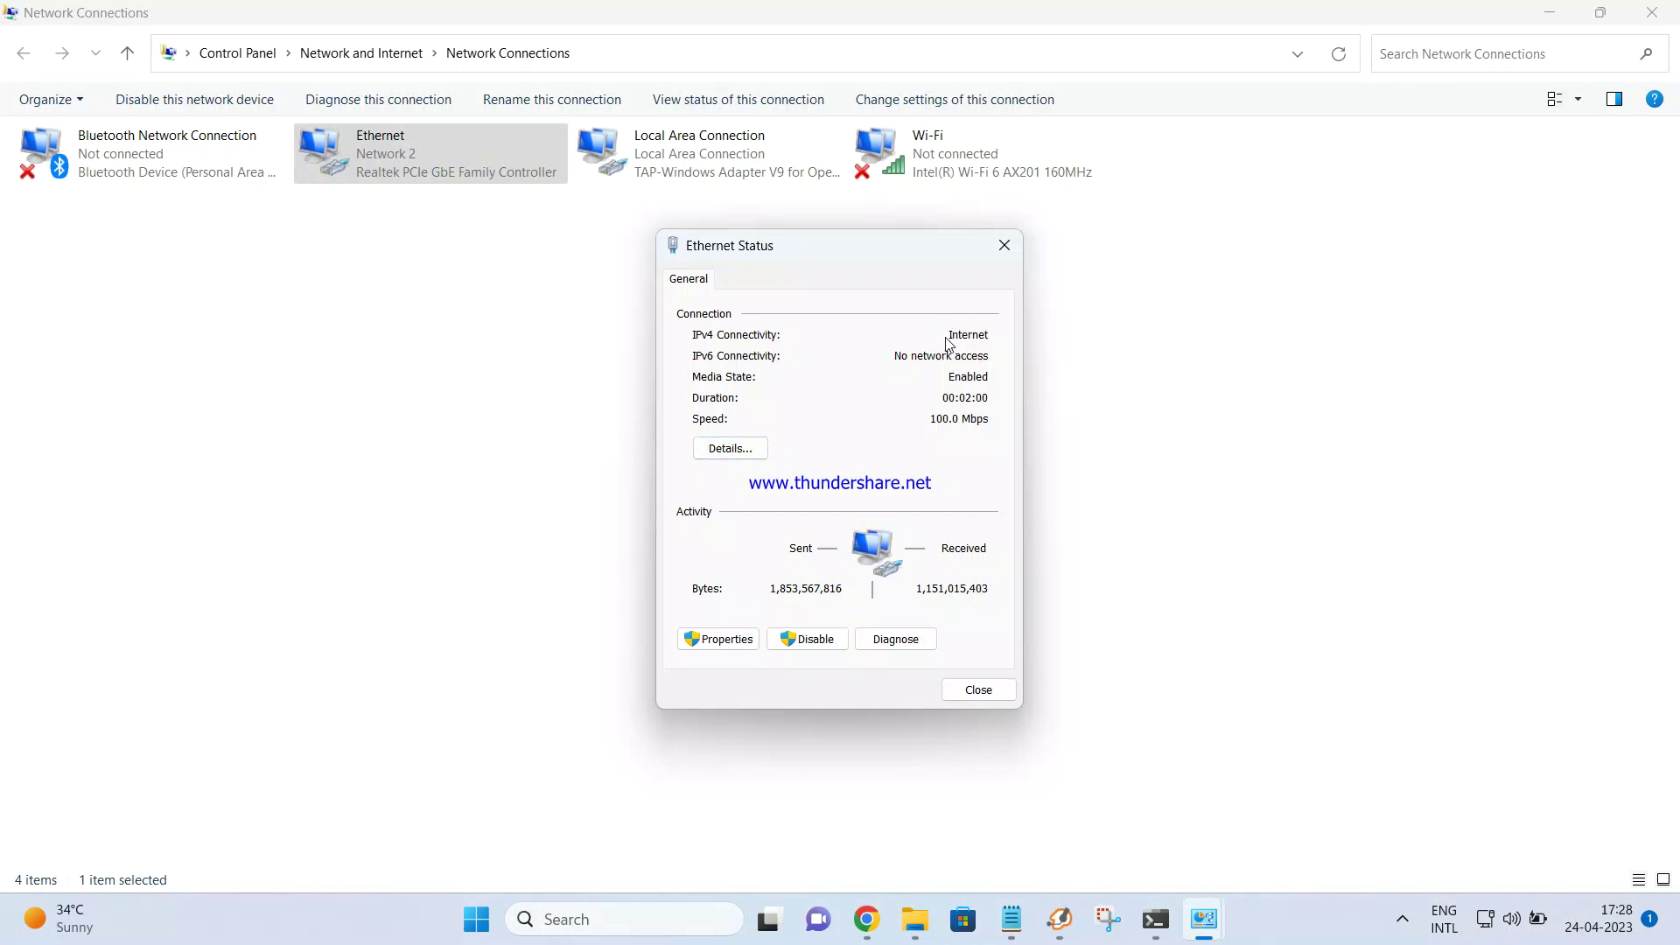
pyautogui.click(1238, 648)
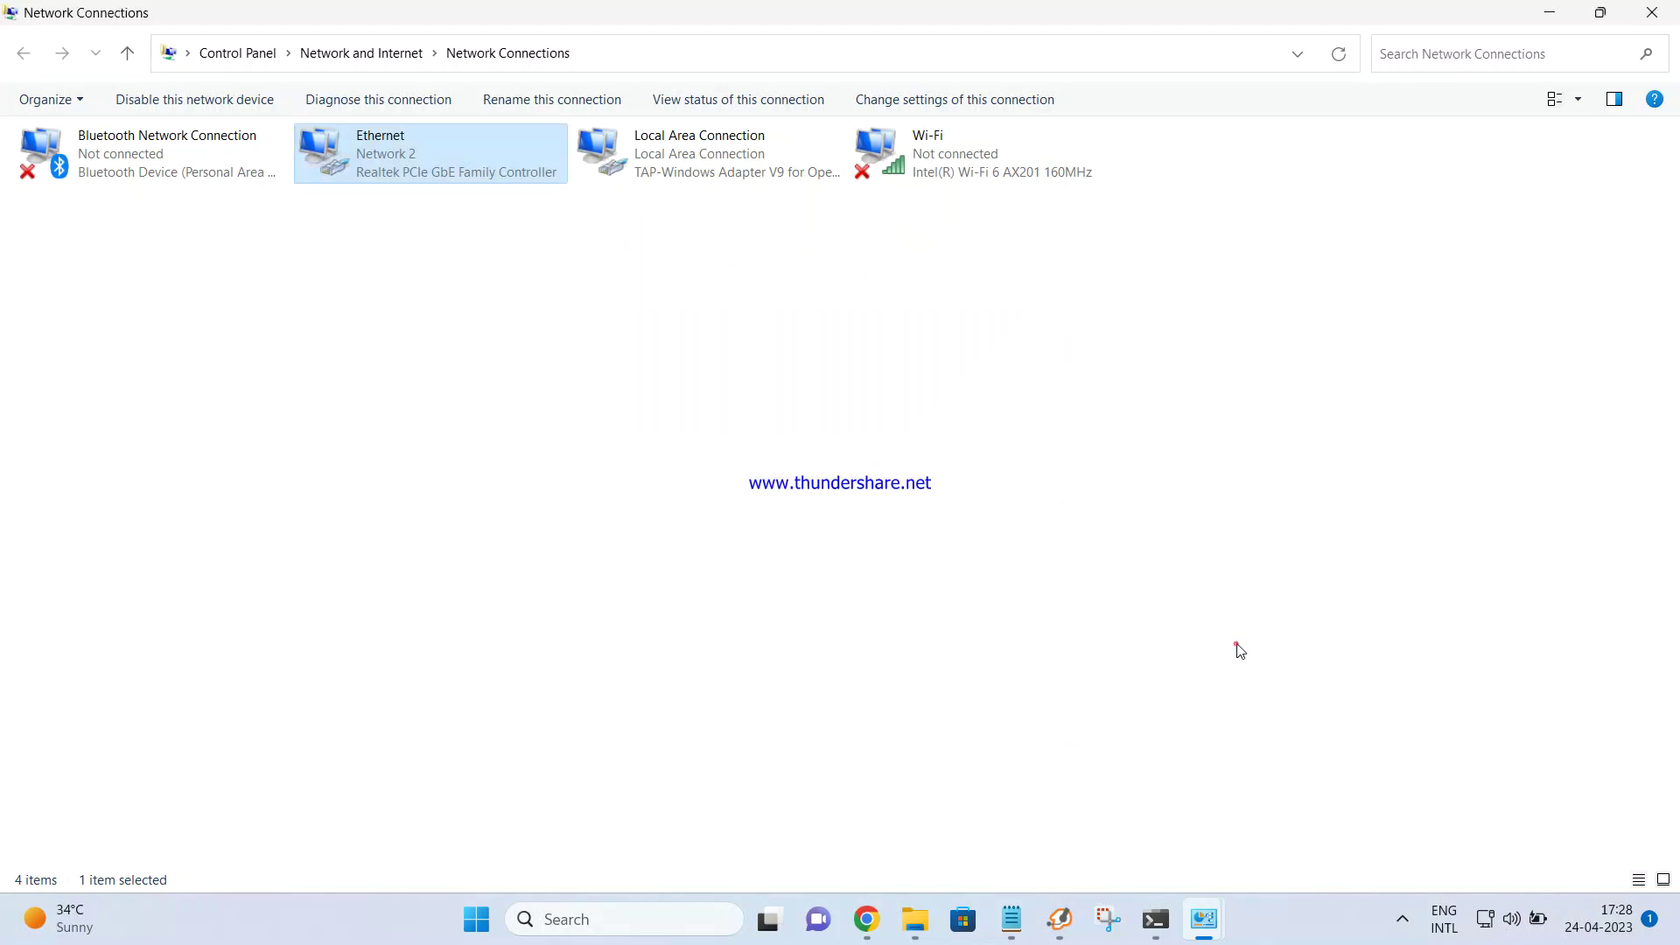
pyautogui.click(868, 919)
pyautogui.click(122, 18)
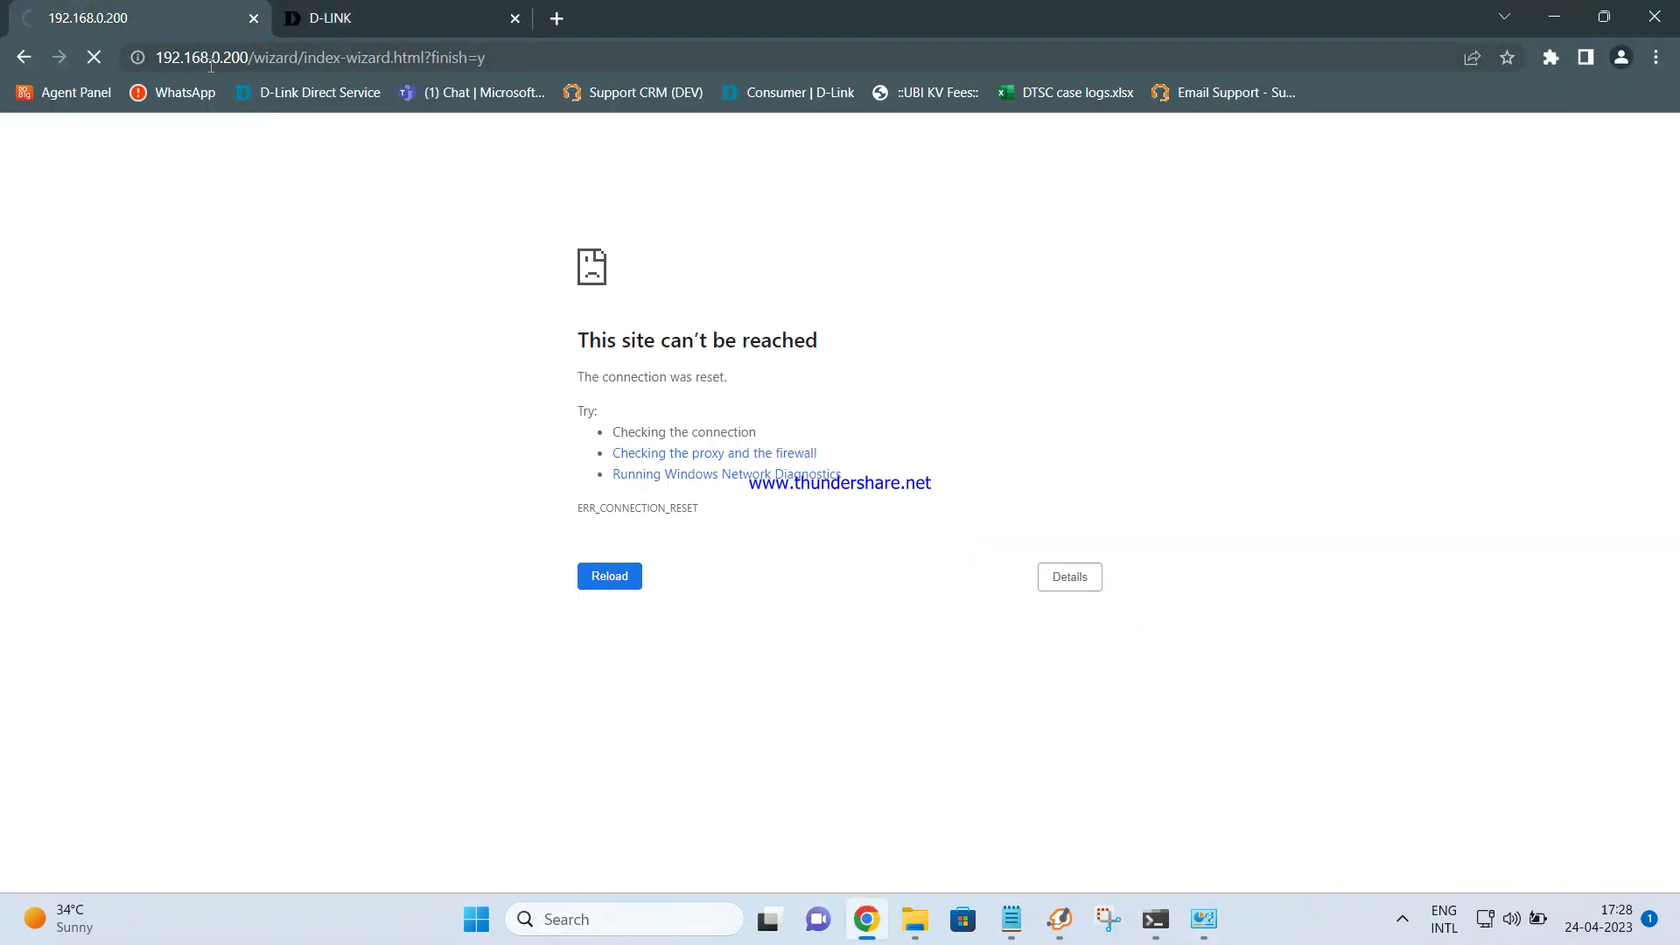
# Strip the wizard path and reload the bare 192.168.0.200 address
pyautogui.moveTo(251, 58); pyautogui.dragTo(528, 61)
pyautogui.press('BackSpace')
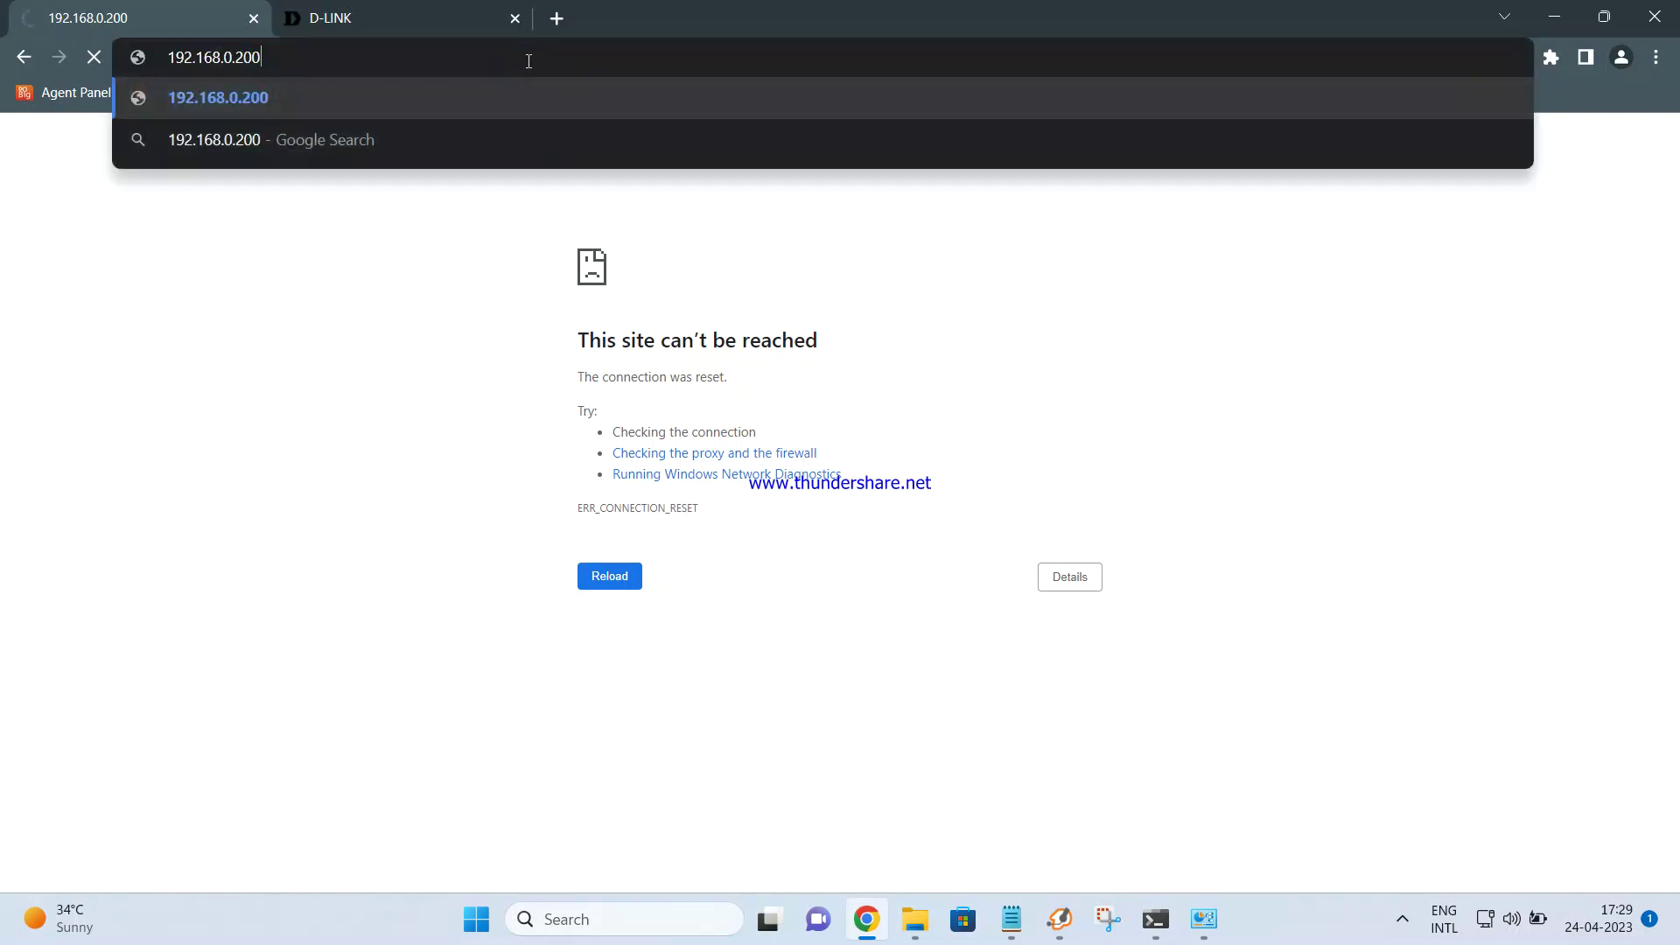
pyautogui.press('Return')
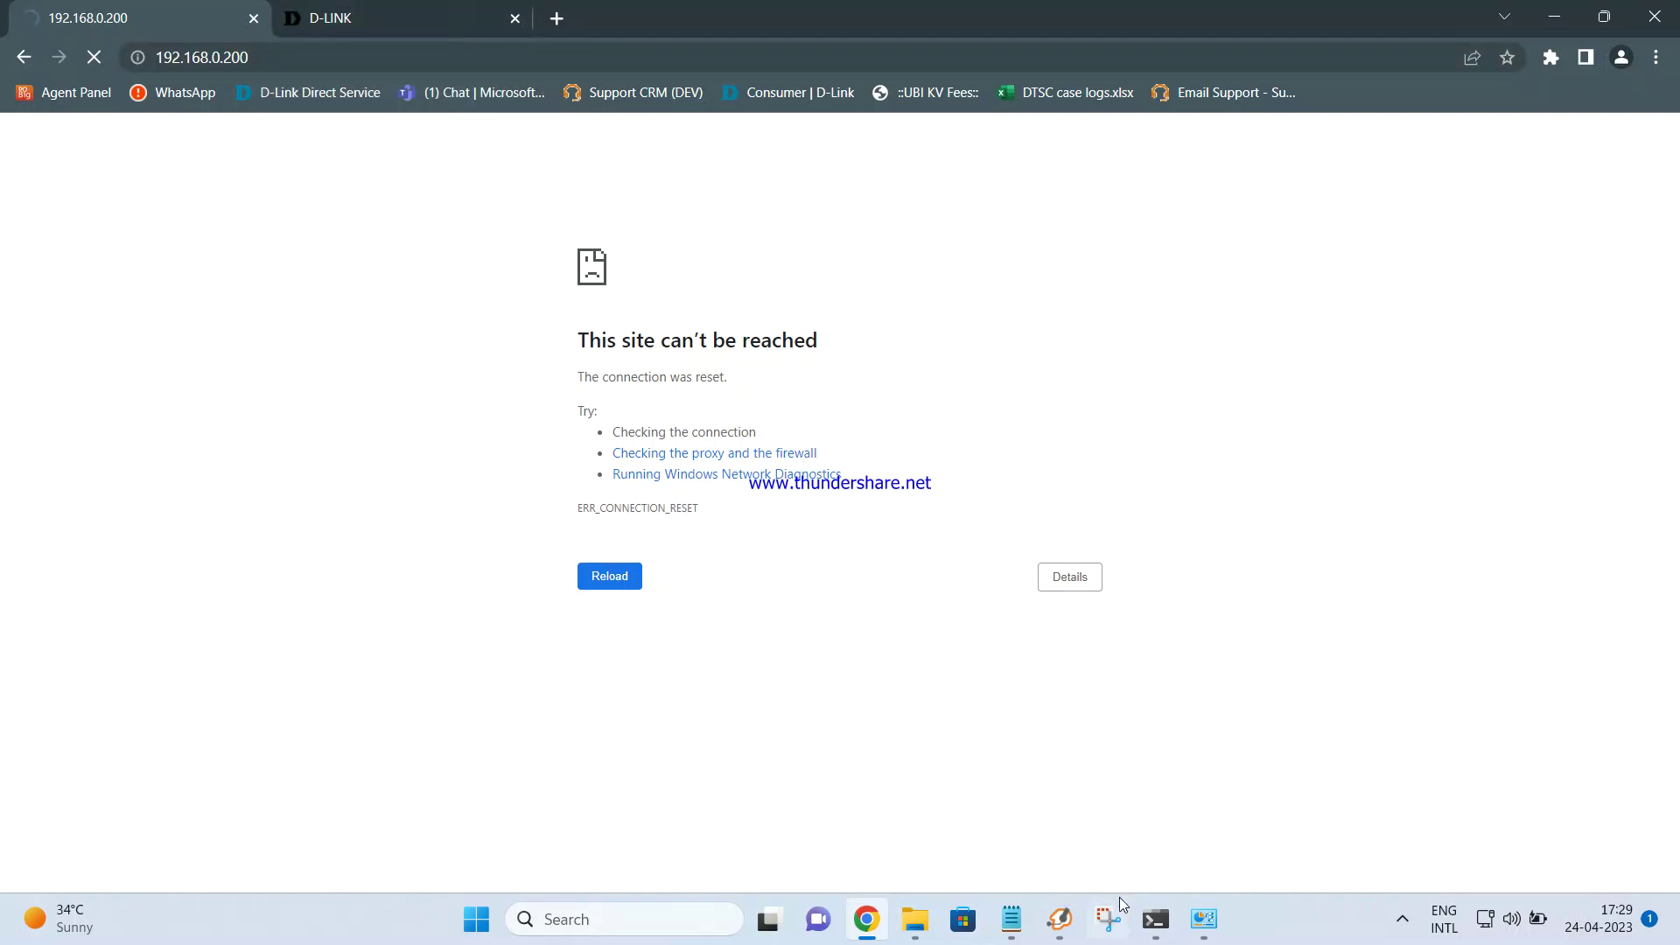
# Copy the hostname dlinkapc408.local from the settings notes and load it in a new tab
pyautogui.click(1013, 928)
pyautogui.click(1182, 390)
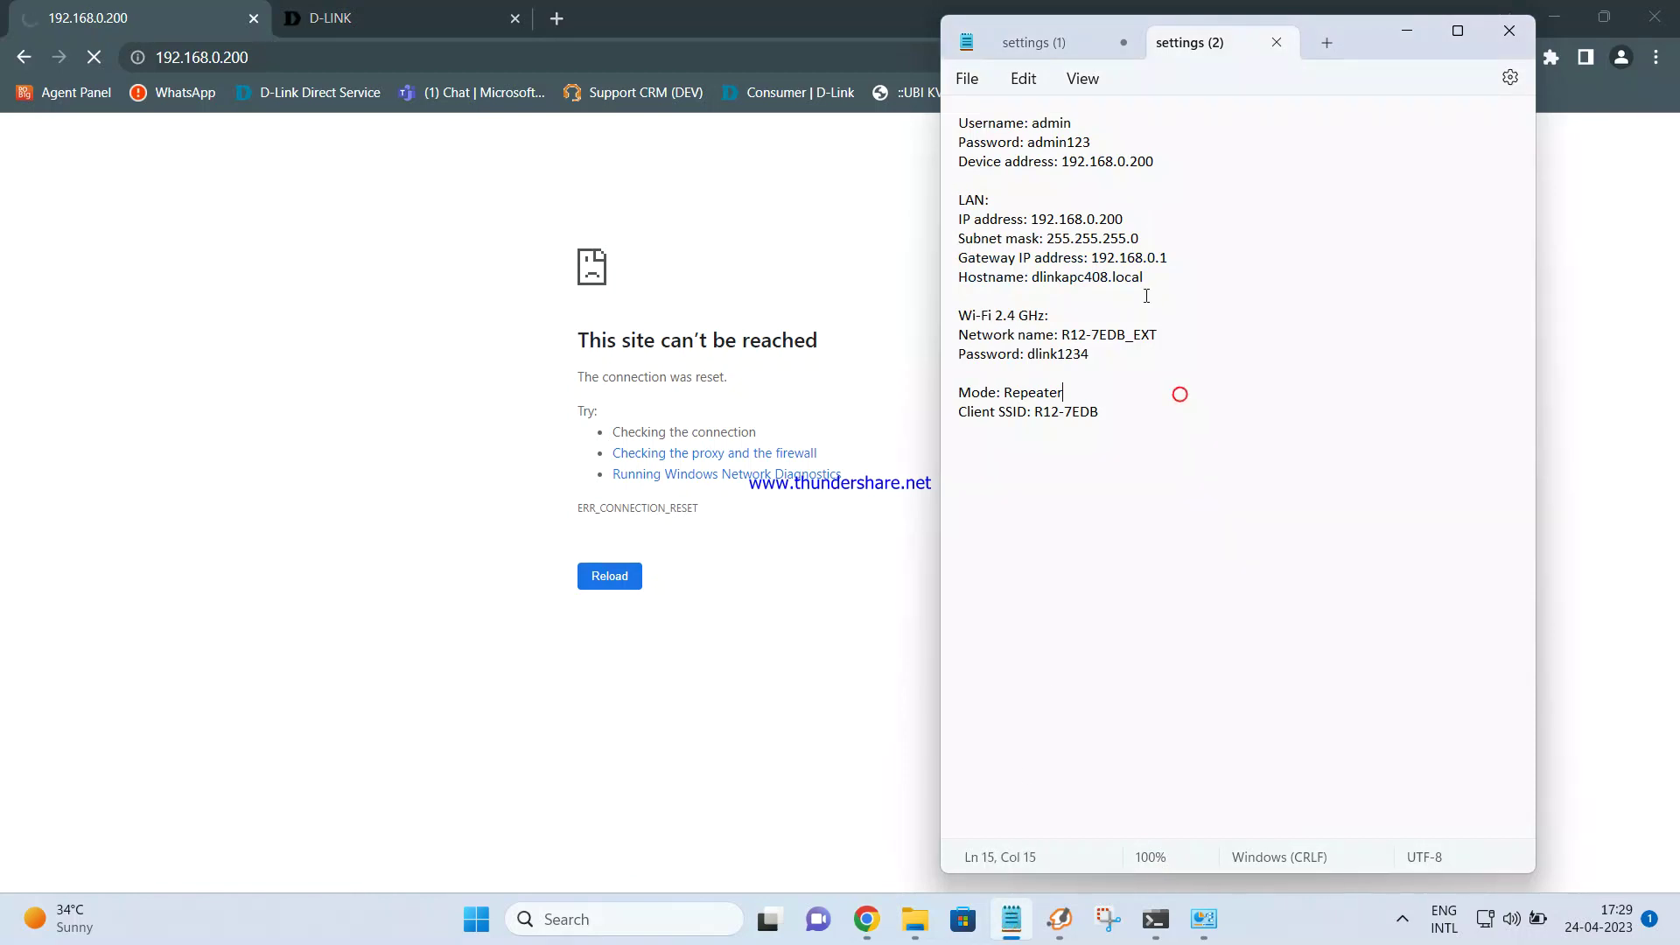
pyautogui.moveTo(1145, 277); pyautogui.dragTo(1069, 294)
pyautogui.doubleClick(1032, 278)
pyautogui.hotkey('ctrl', 'c')
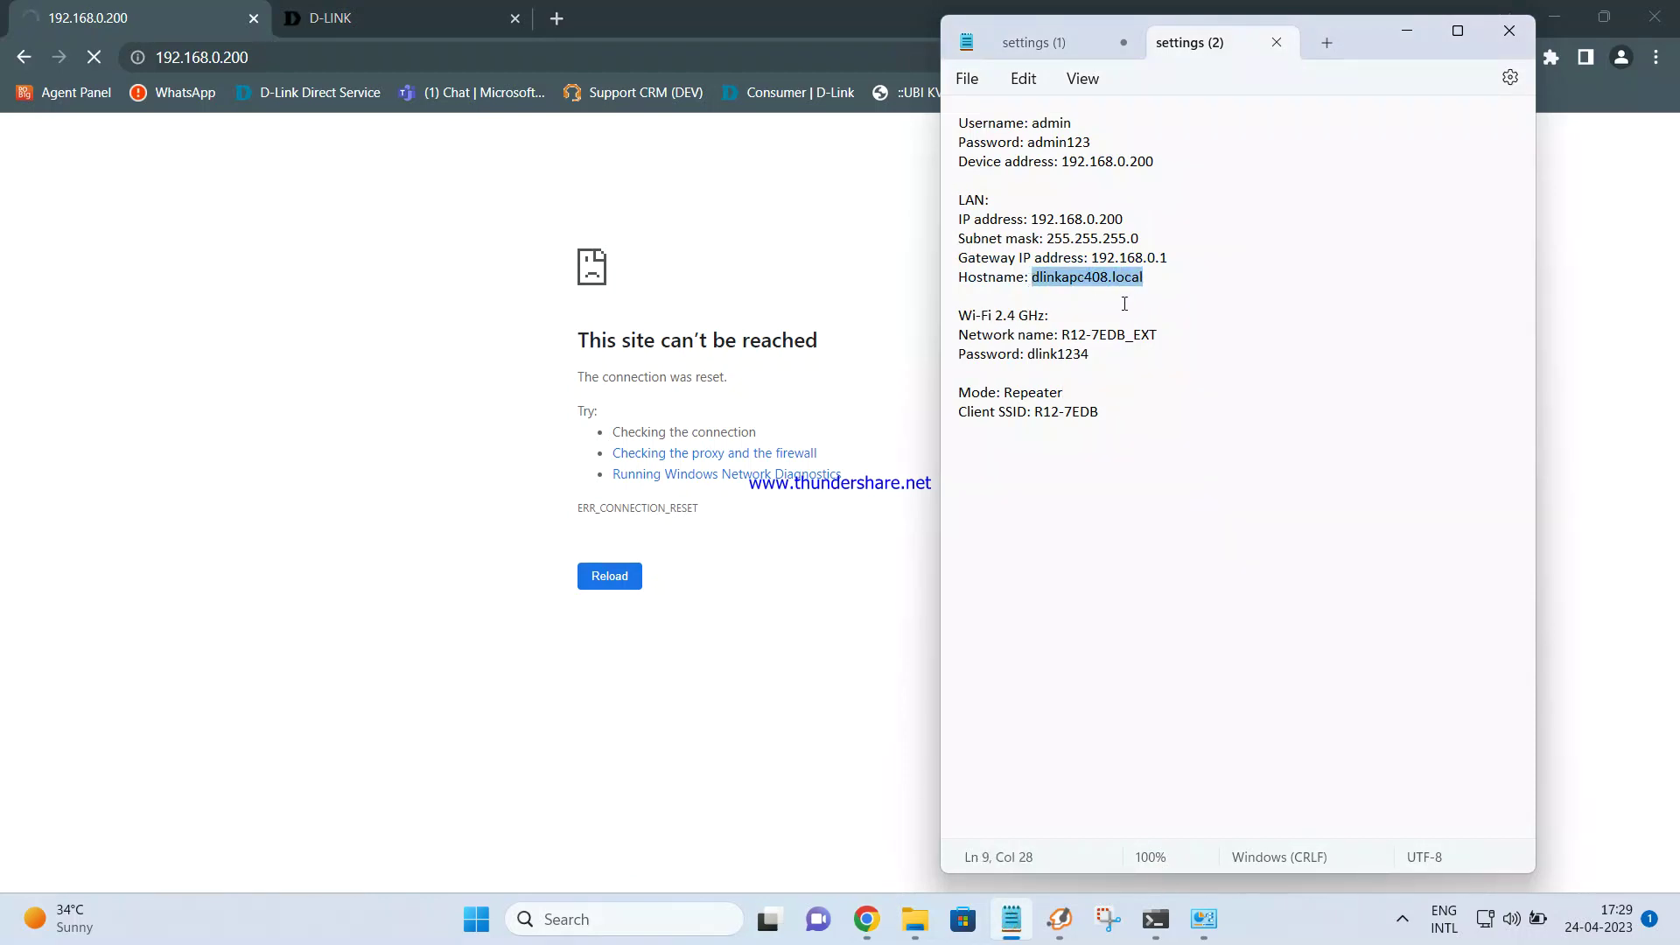
pyautogui.click(715, 252)
pyautogui.click(560, 24)
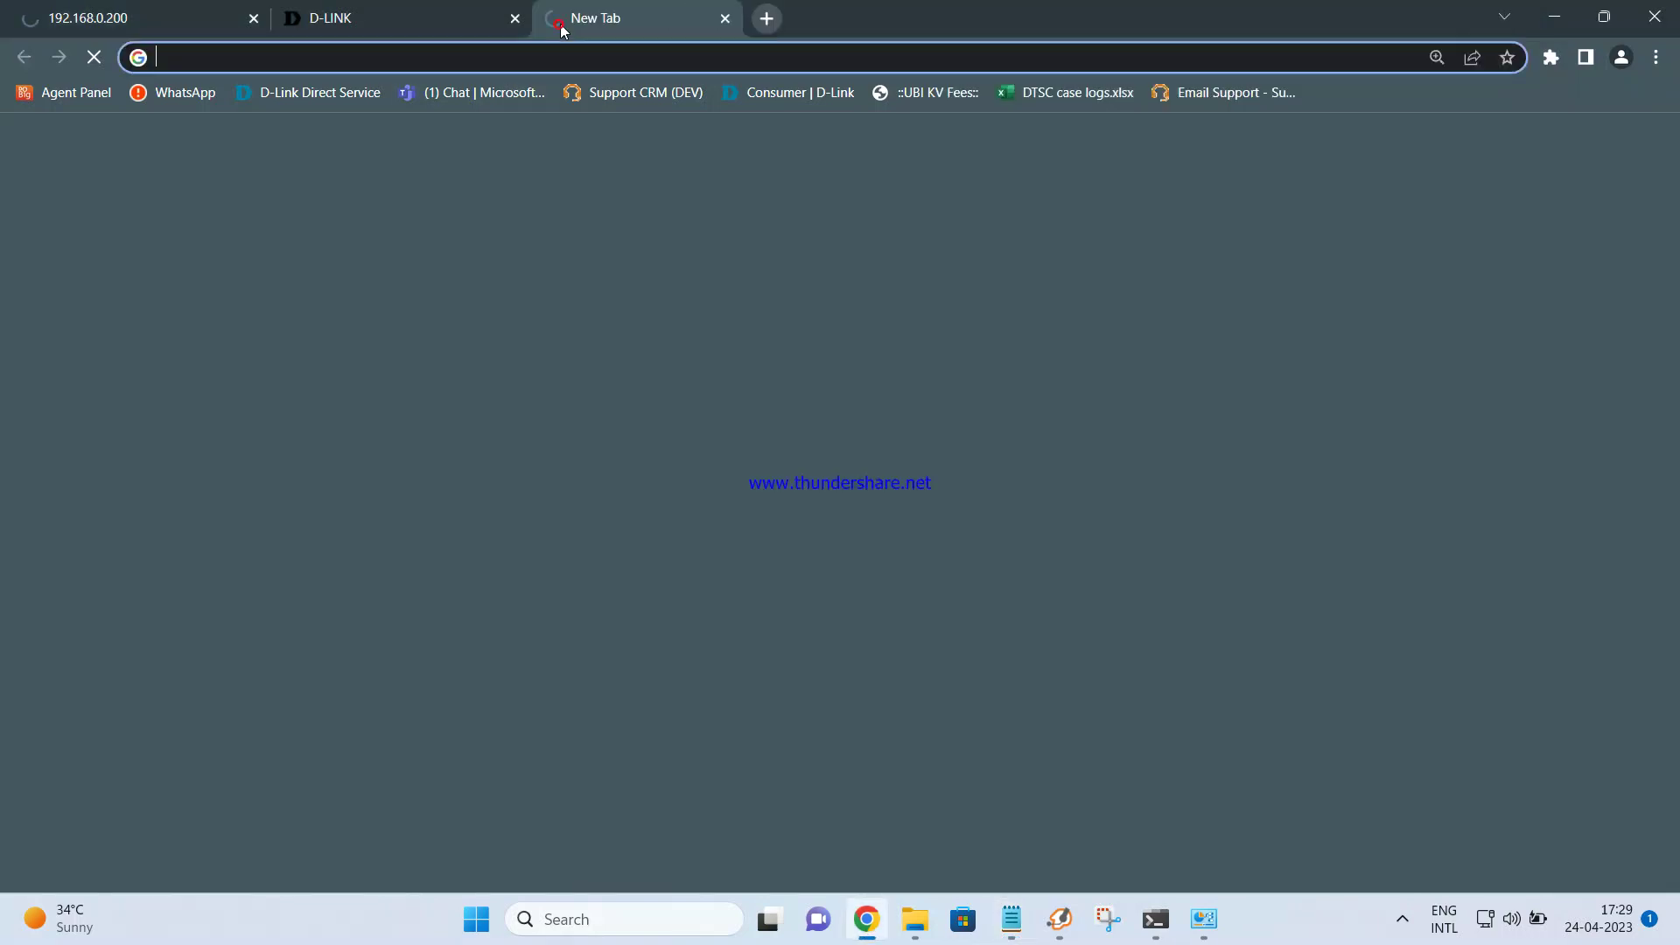
pyautogui.hotkey('ctrl', 'v')
pyautogui.press('Return')
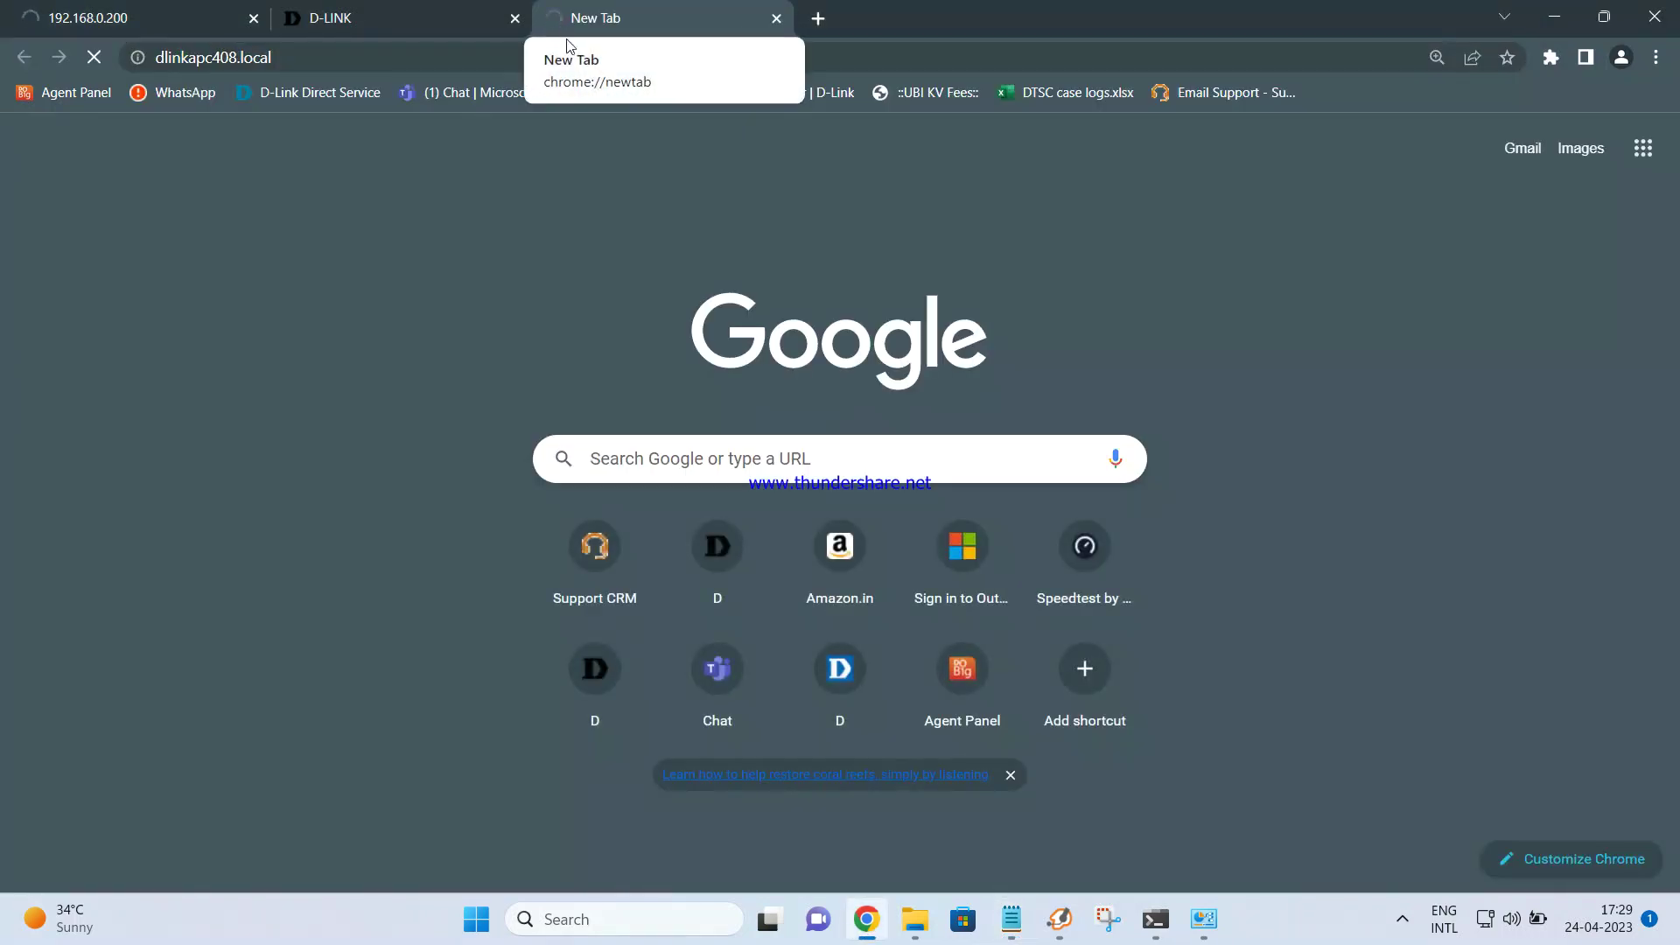
pyautogui.click(210, 19)
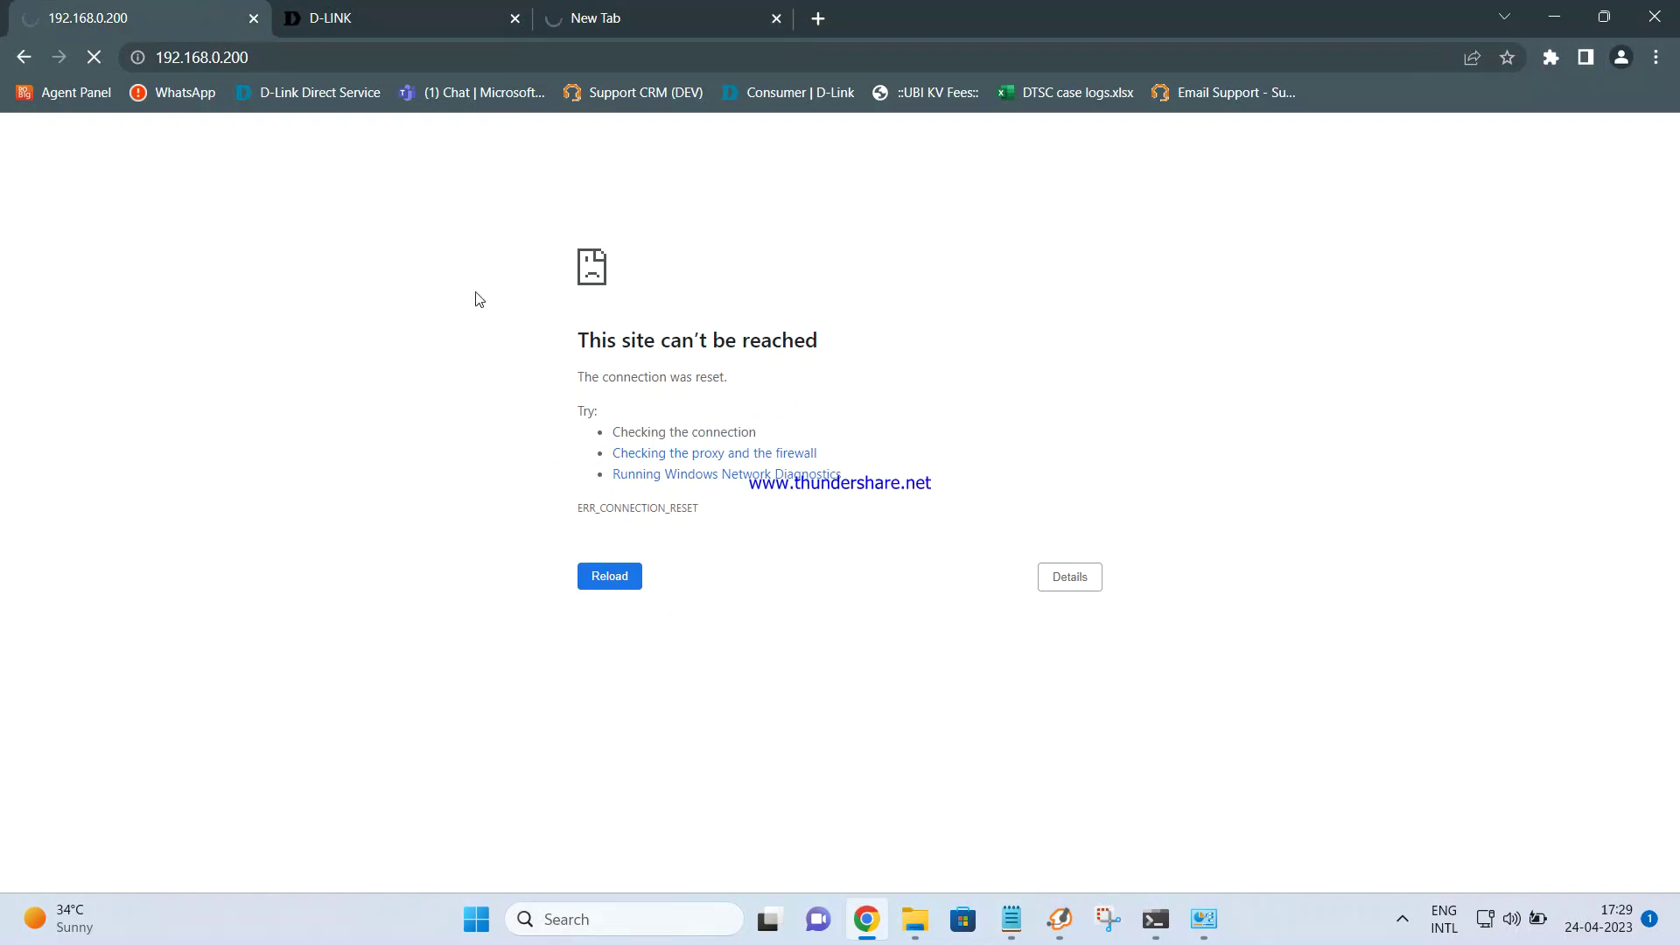
# Stop the 192.168.0.1 ping, ping 192.168.0.200 (4 of 4 replies), then minimize the console
pyautogui.click(1156, 919)
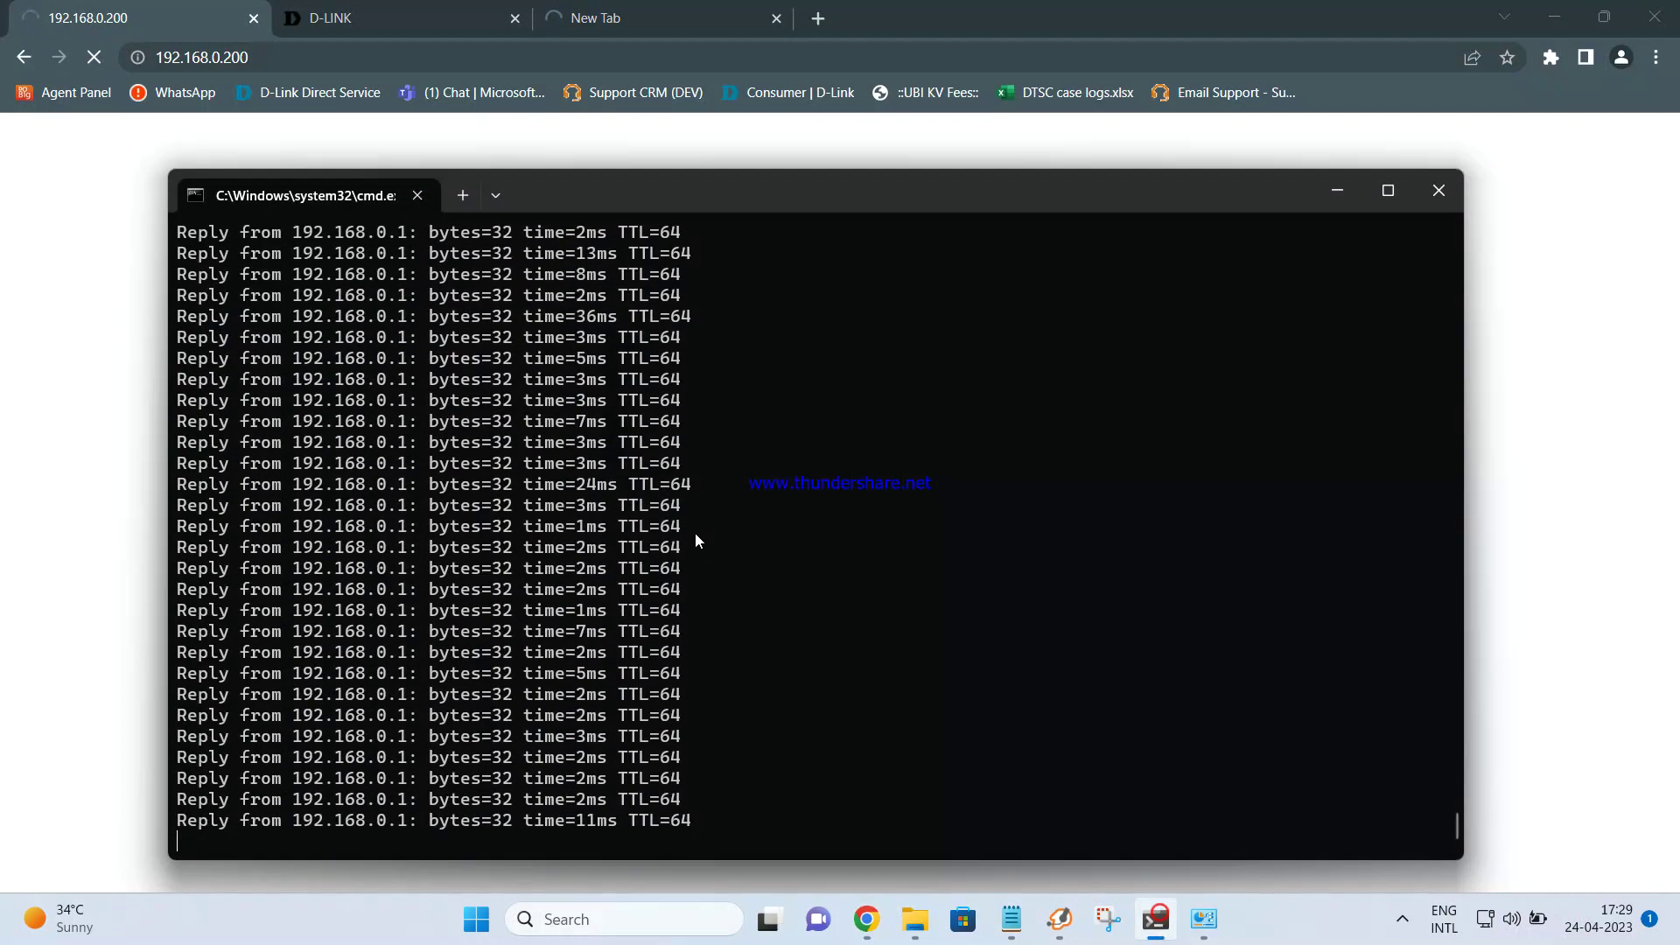
pyautogui.click(744, 545)
pyautogui.hotkey('ctrl', 'c')
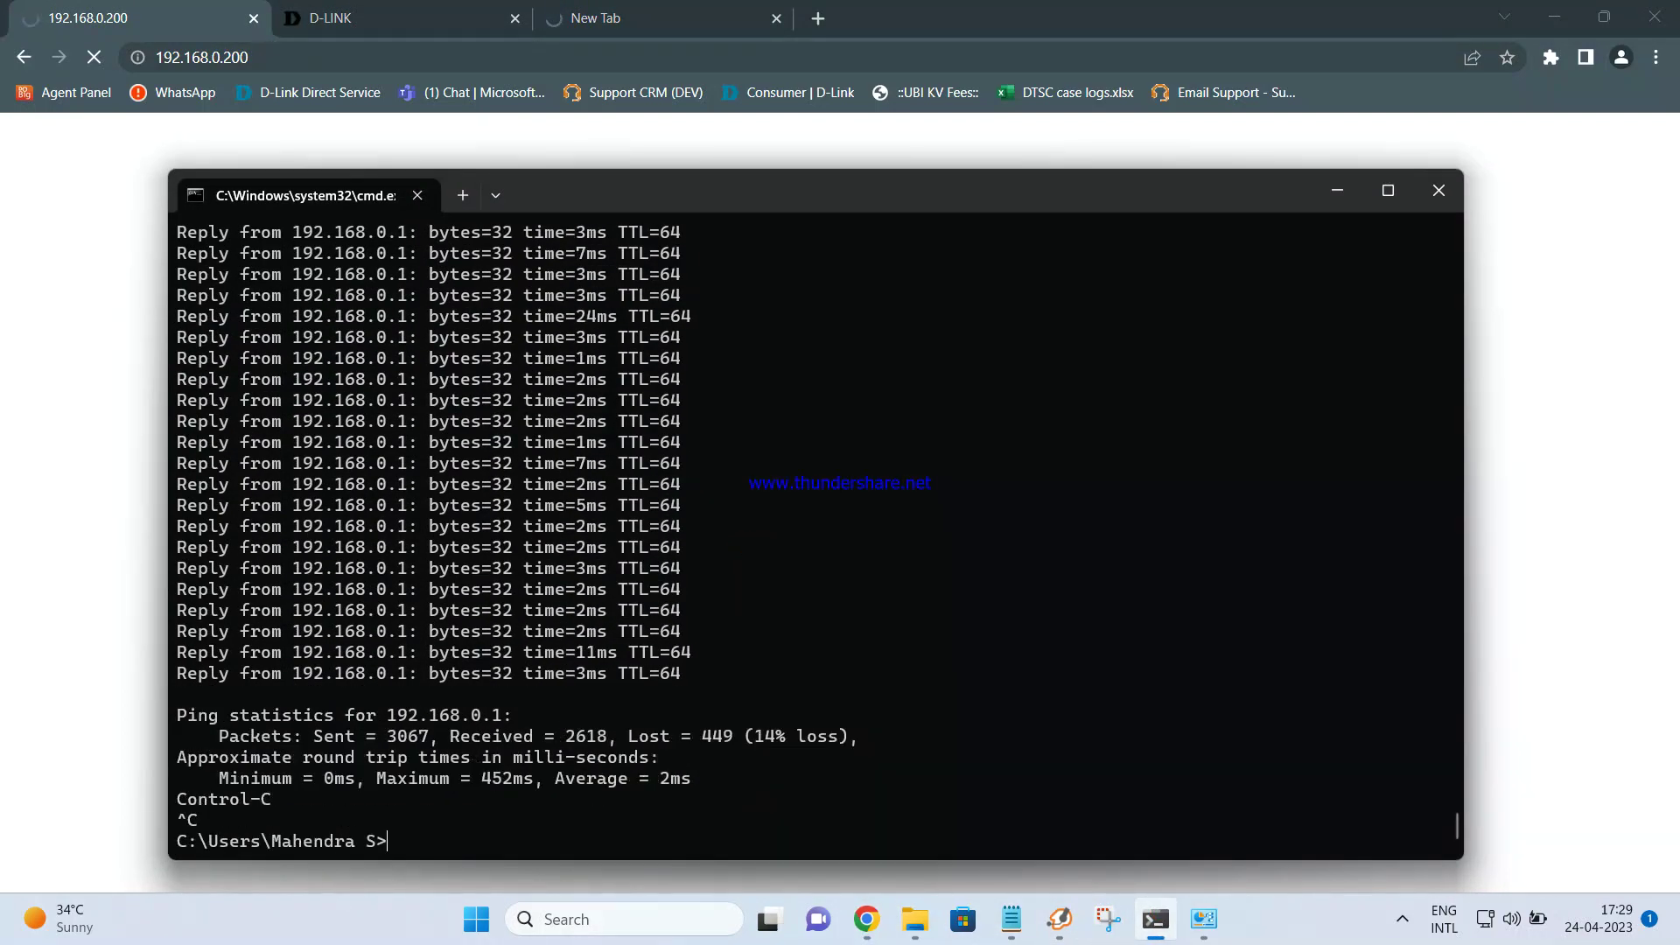
pyautogui.write('ping 192.168.0.200')
pyautogui.press('Return')
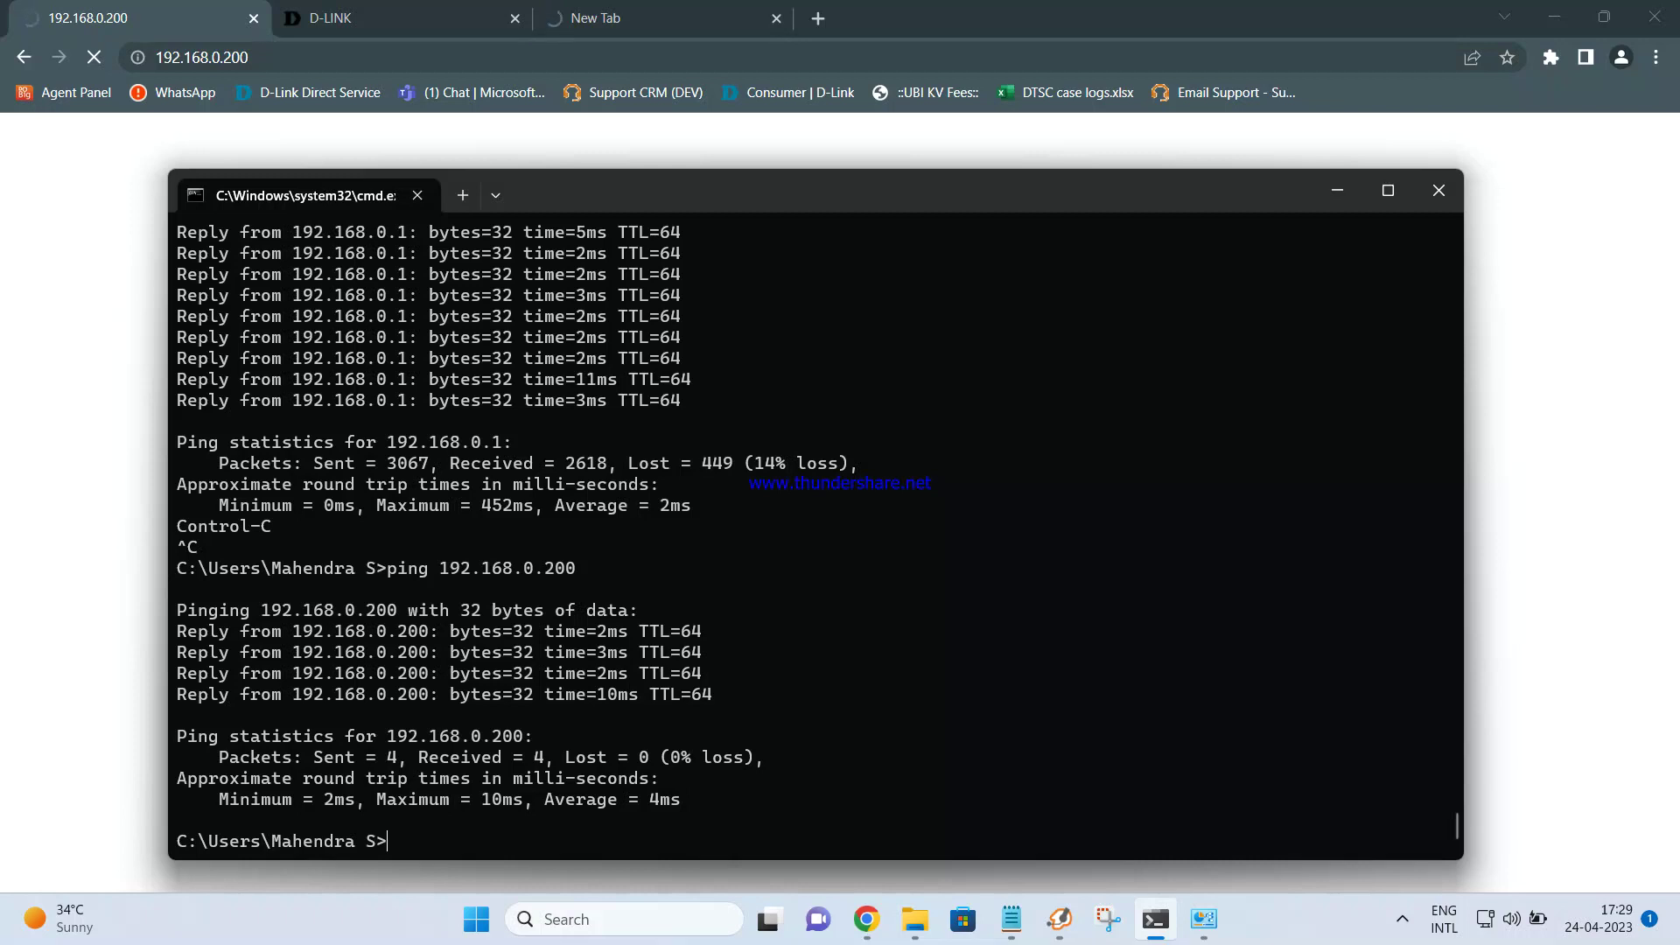
pyautogui.click(1336, 192)
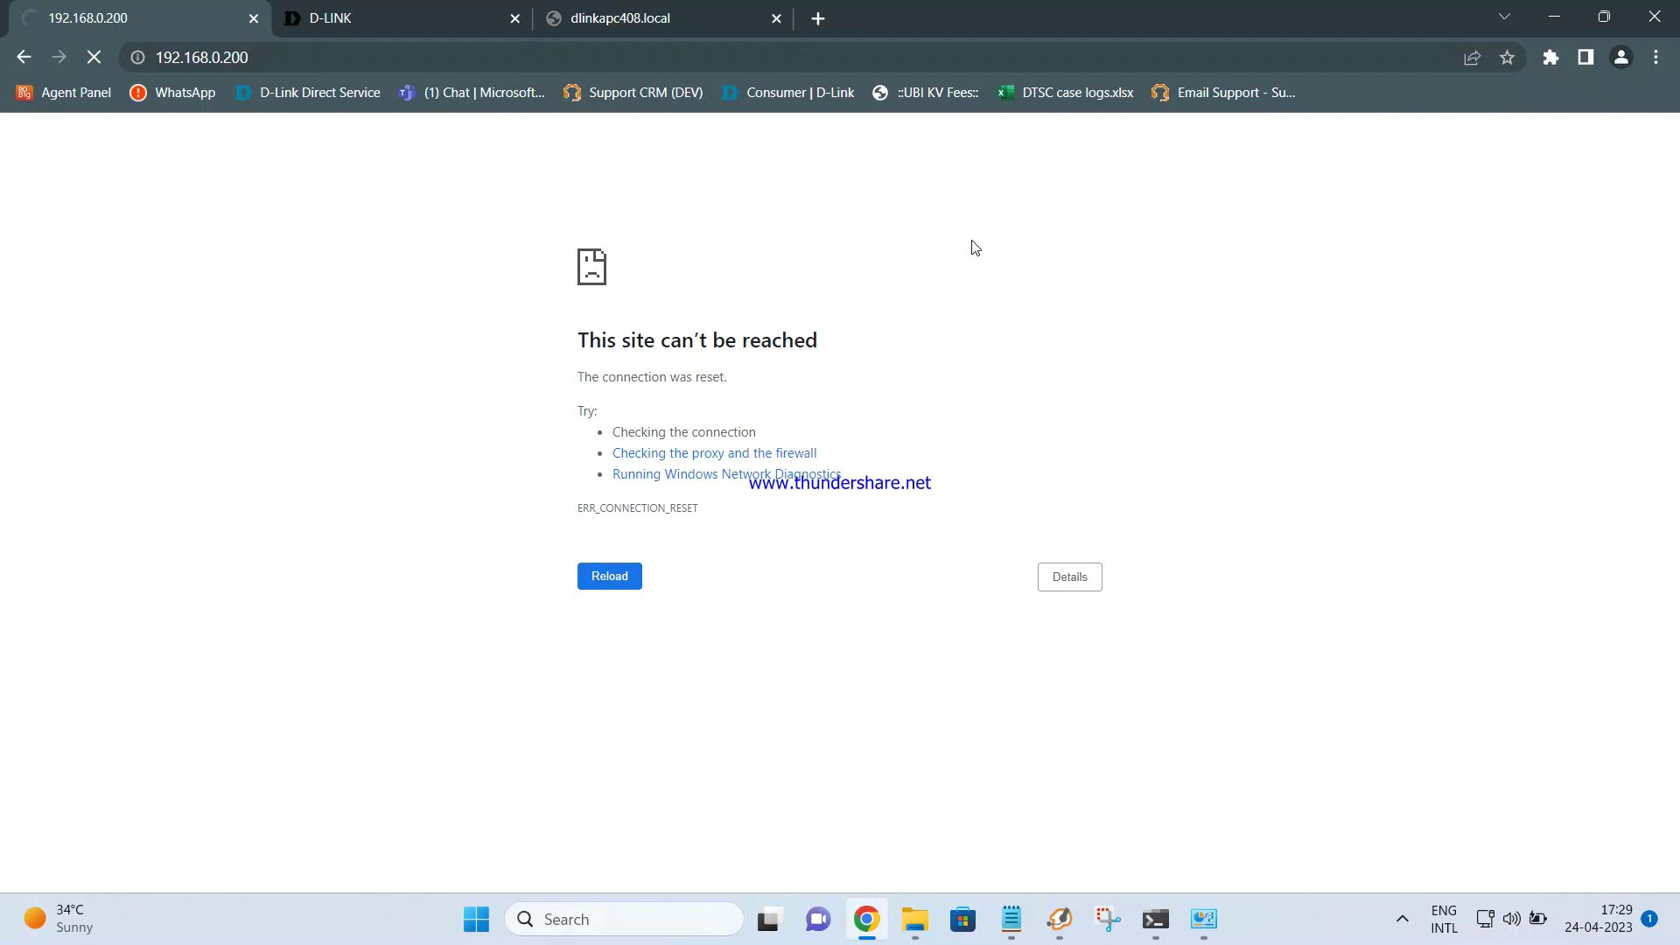
# Close the dlinkapc408.local tab and log into the R12 admin page with the admin password
pyautogui.click(480, 17)
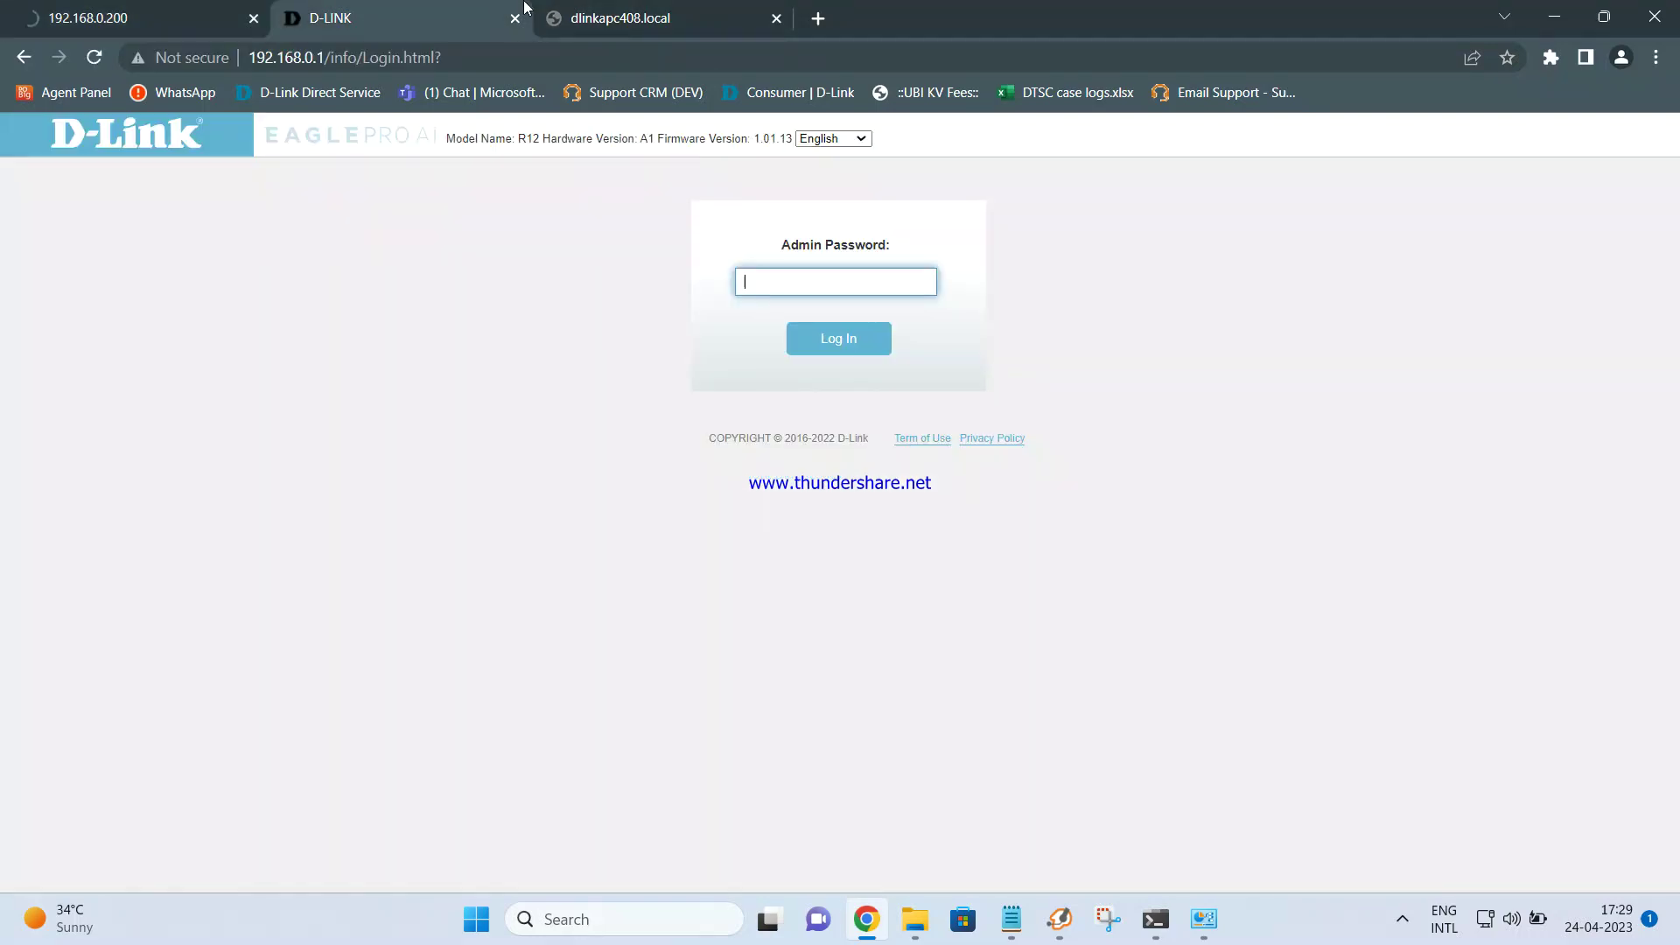
pyautogui.click(743, 22)
pyautogui.click(774, 18)
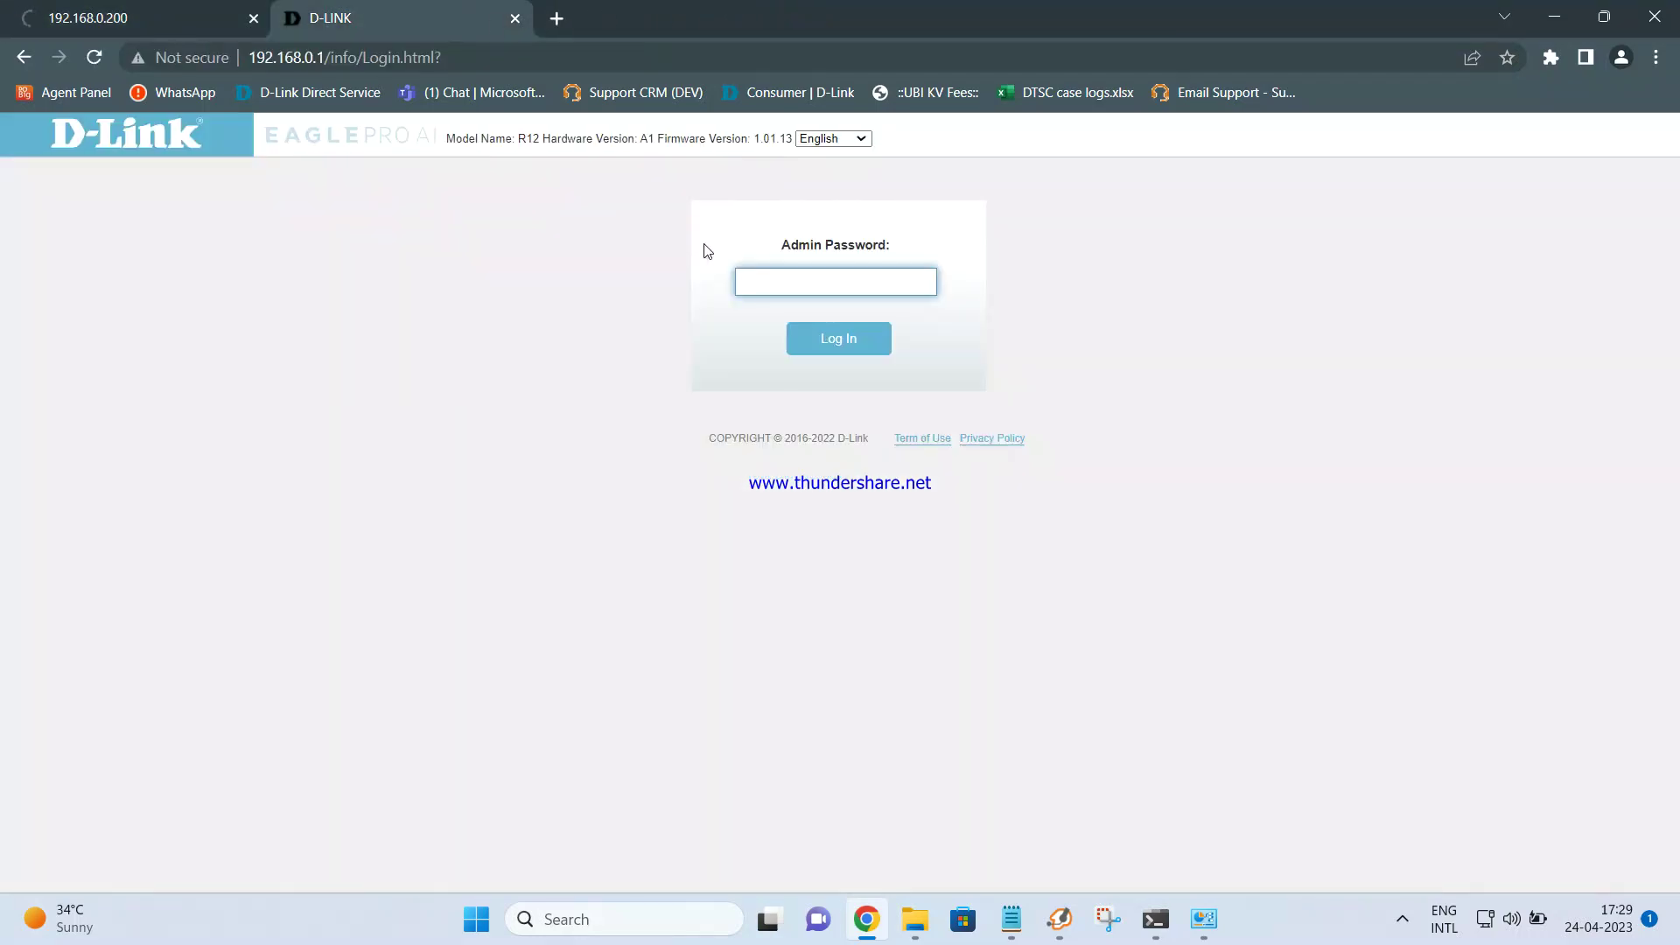
pyautogui.click(752, 280)
pyautogui.write('•••••')
pyautogui.press('Return')
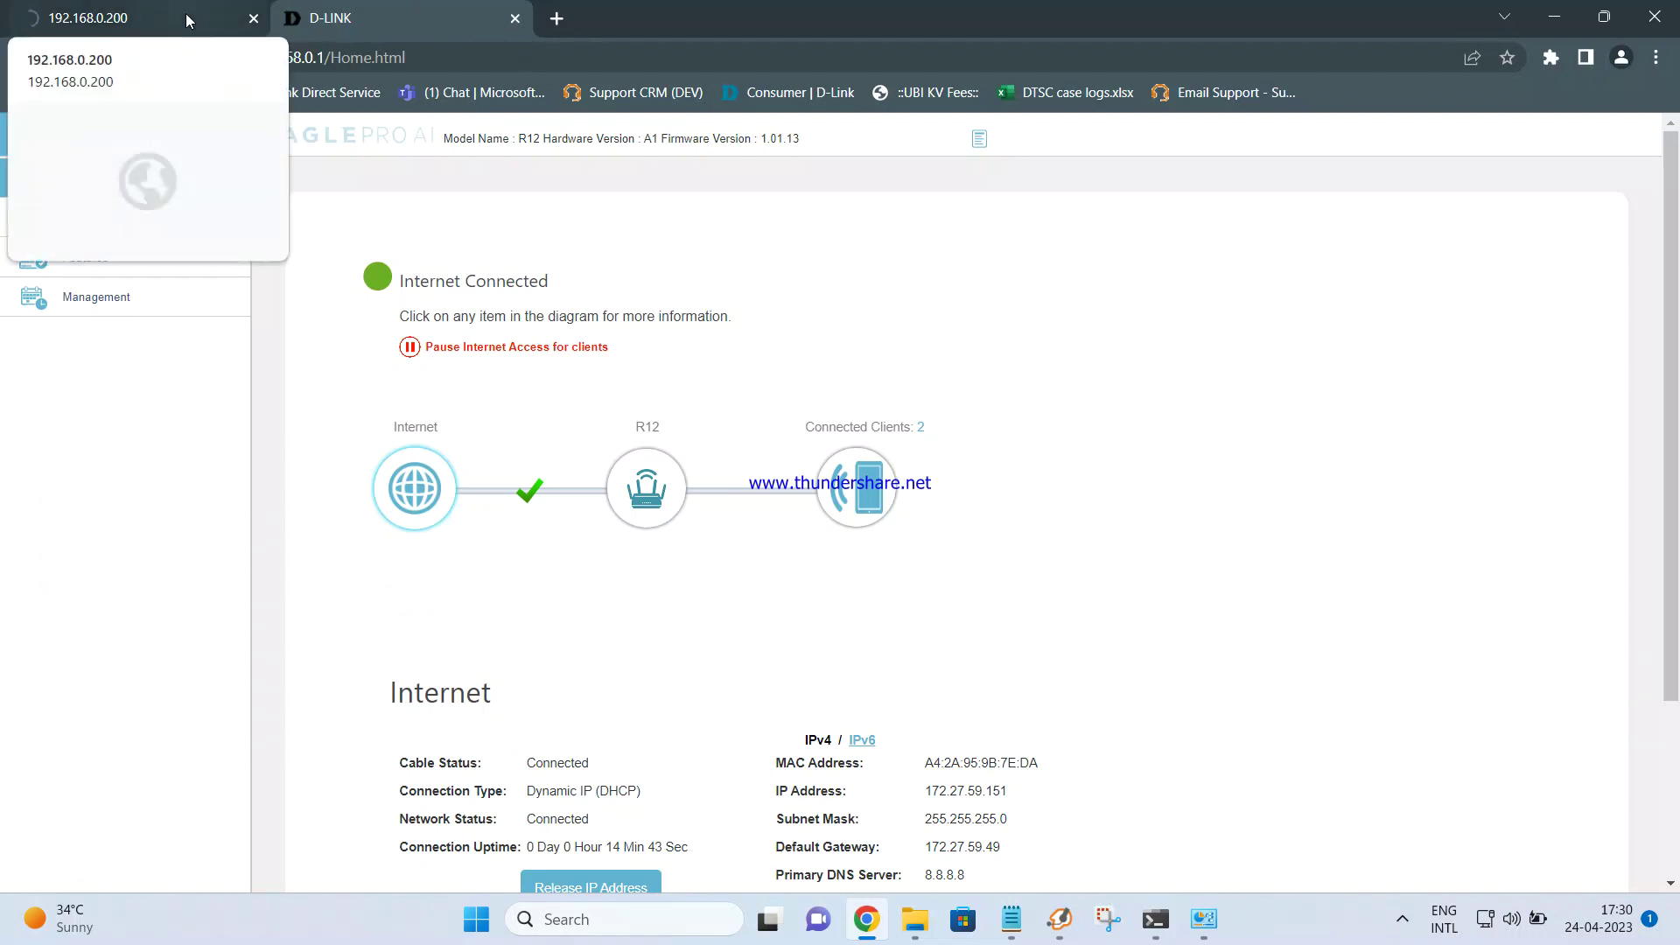
# Show Ethernet status with its details beside it: 192.168.0.110, gateway and DNS 192.168.0.1
pyautogui.moveTo(1204, 919)
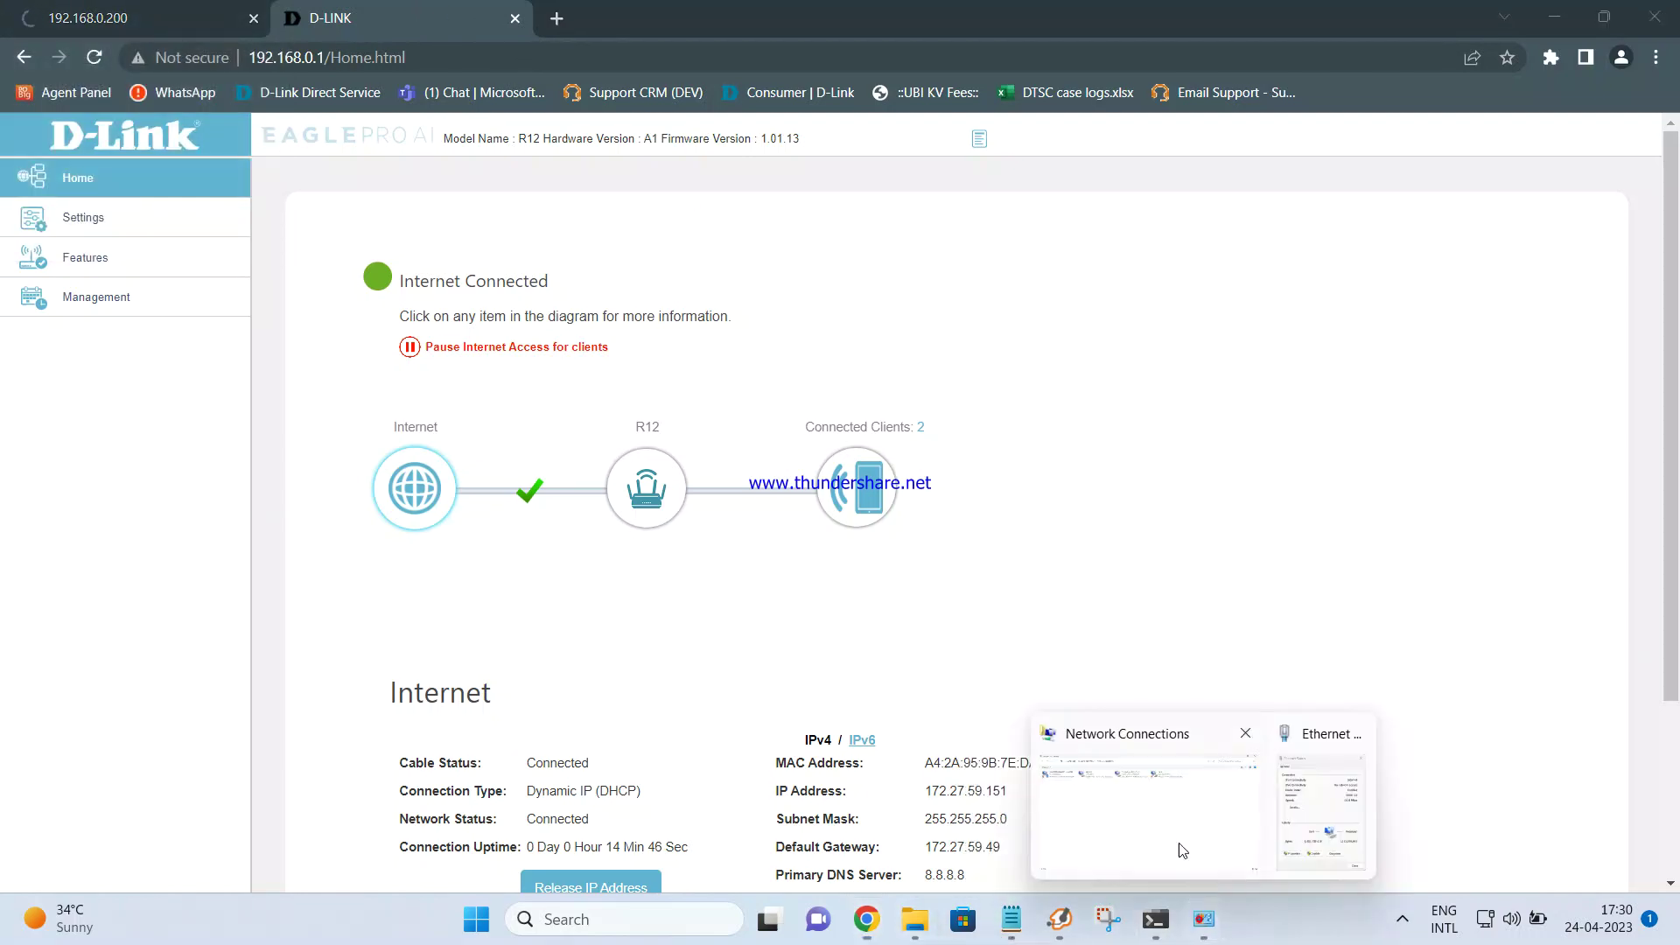
pyautogui.click(1140, 774)
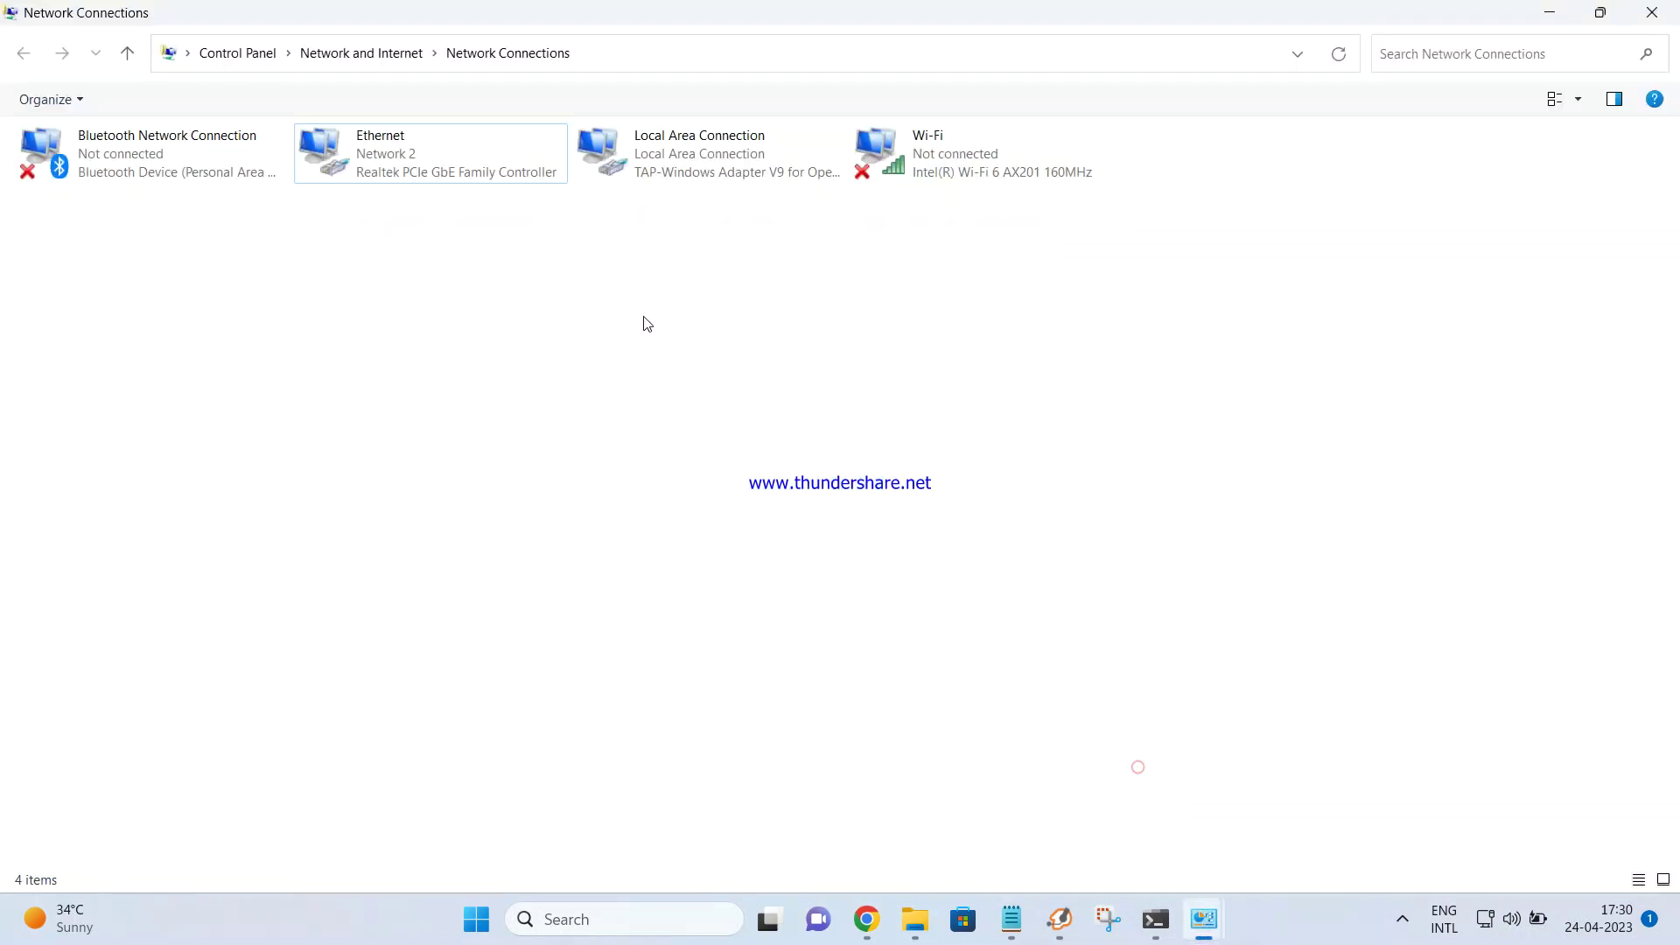
pyautogui.doubleClick(429, 171)
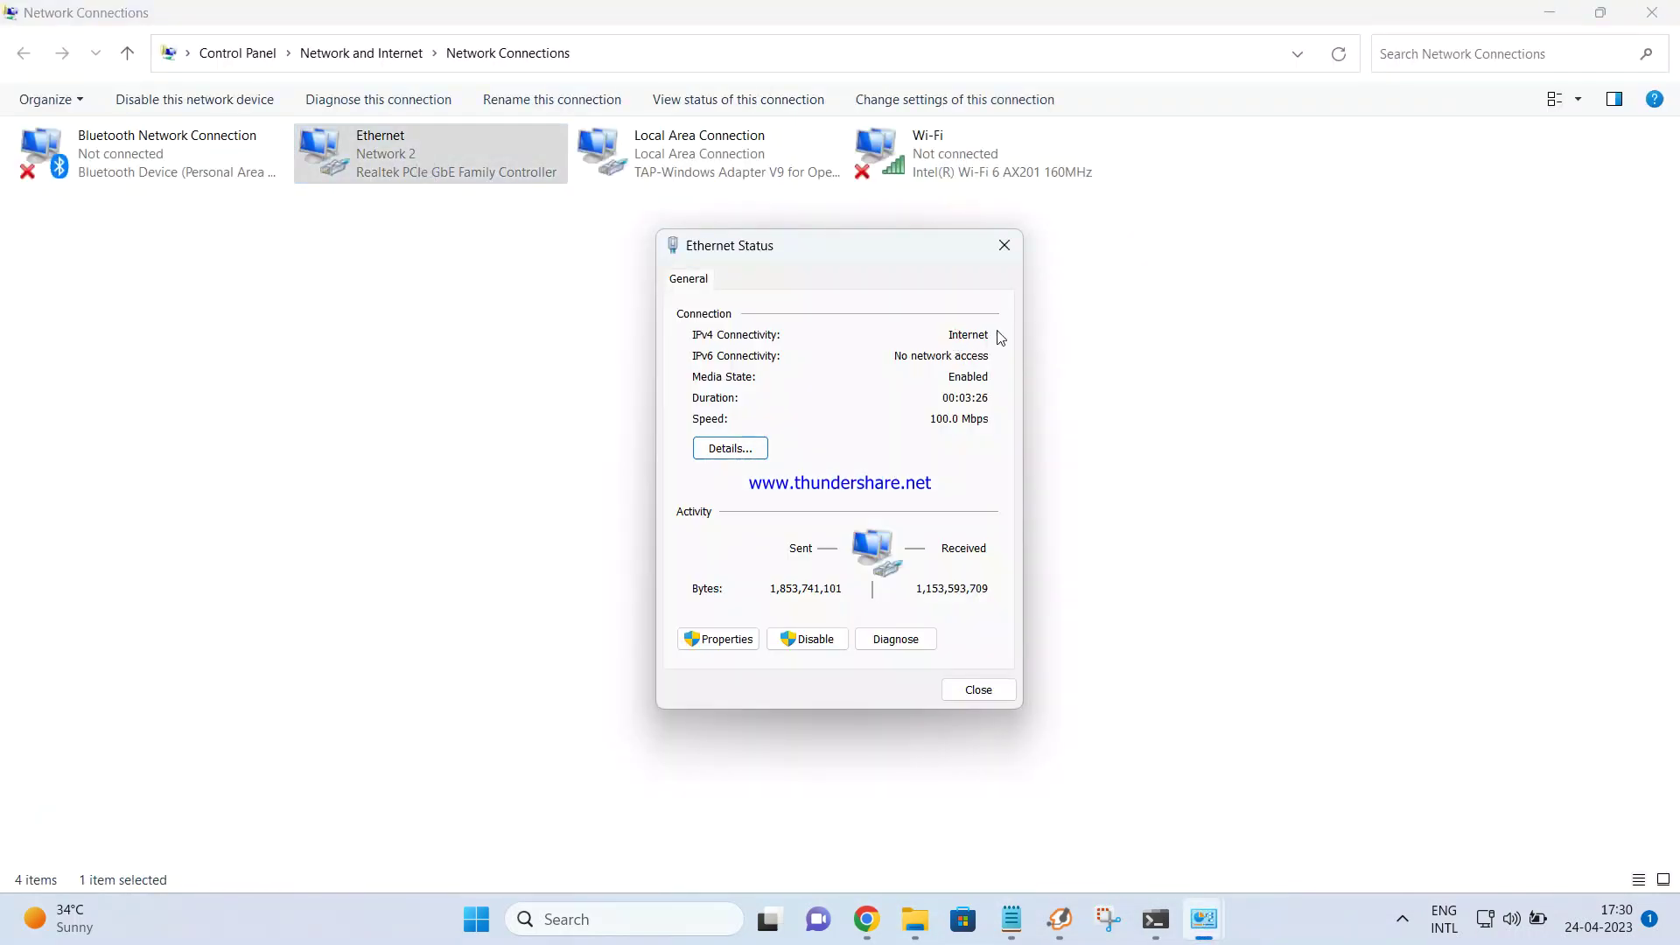
pyautogui.click(737, 450)
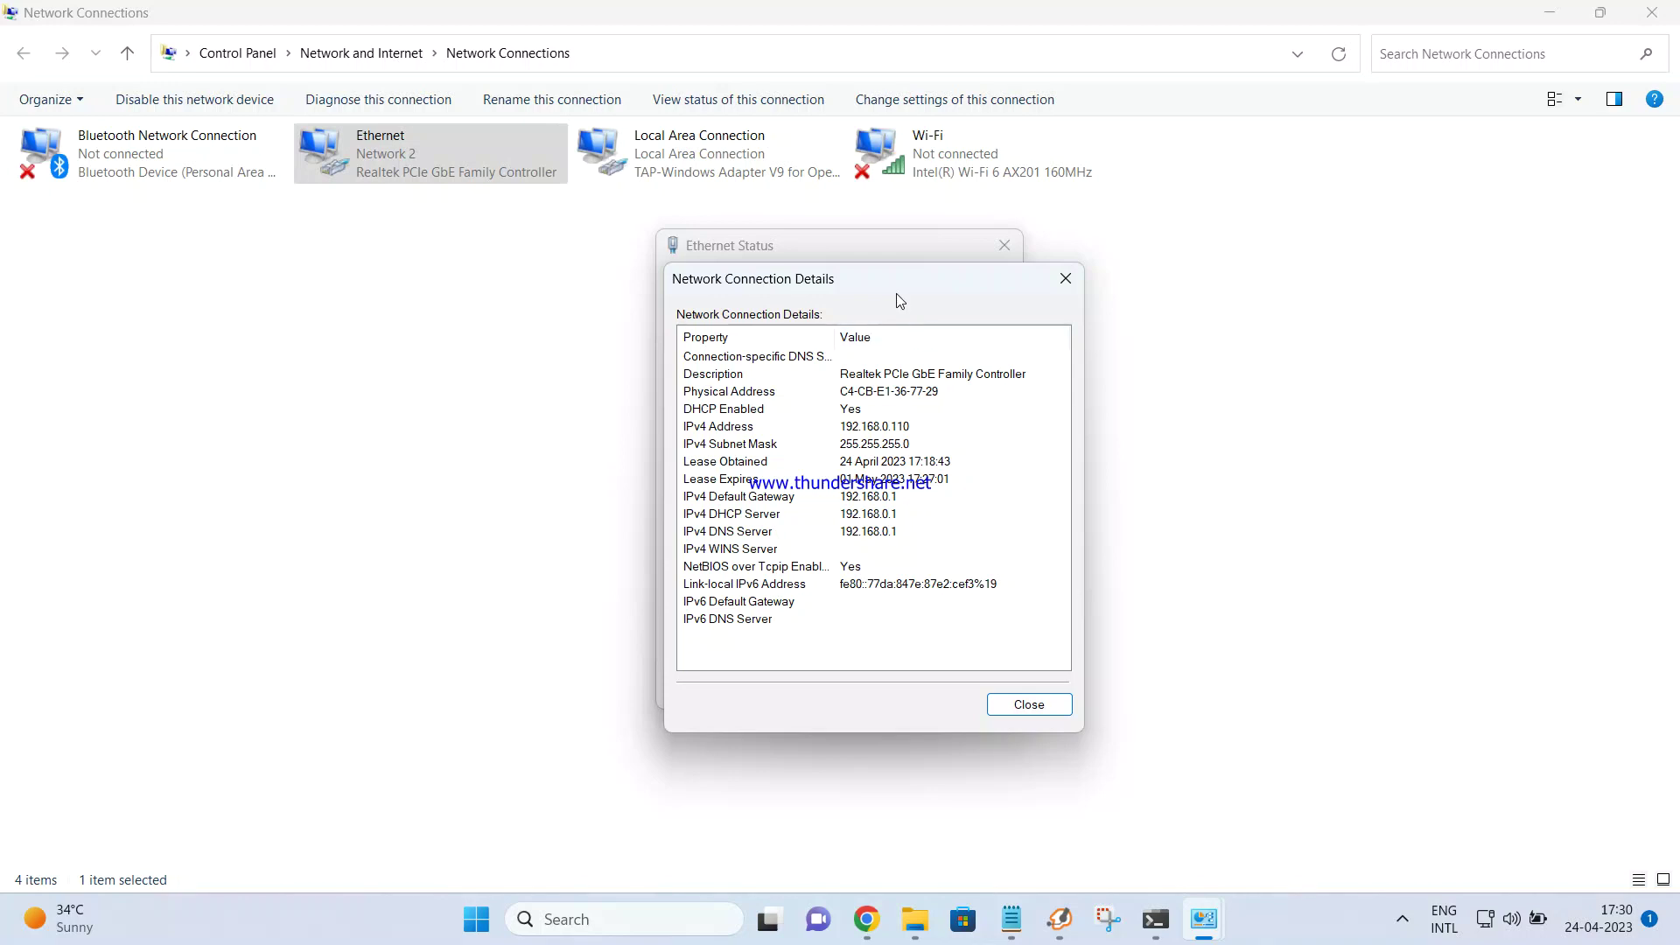
pyautogui.moveTo(896, 293); pyautogui.dragTo(671, 267)
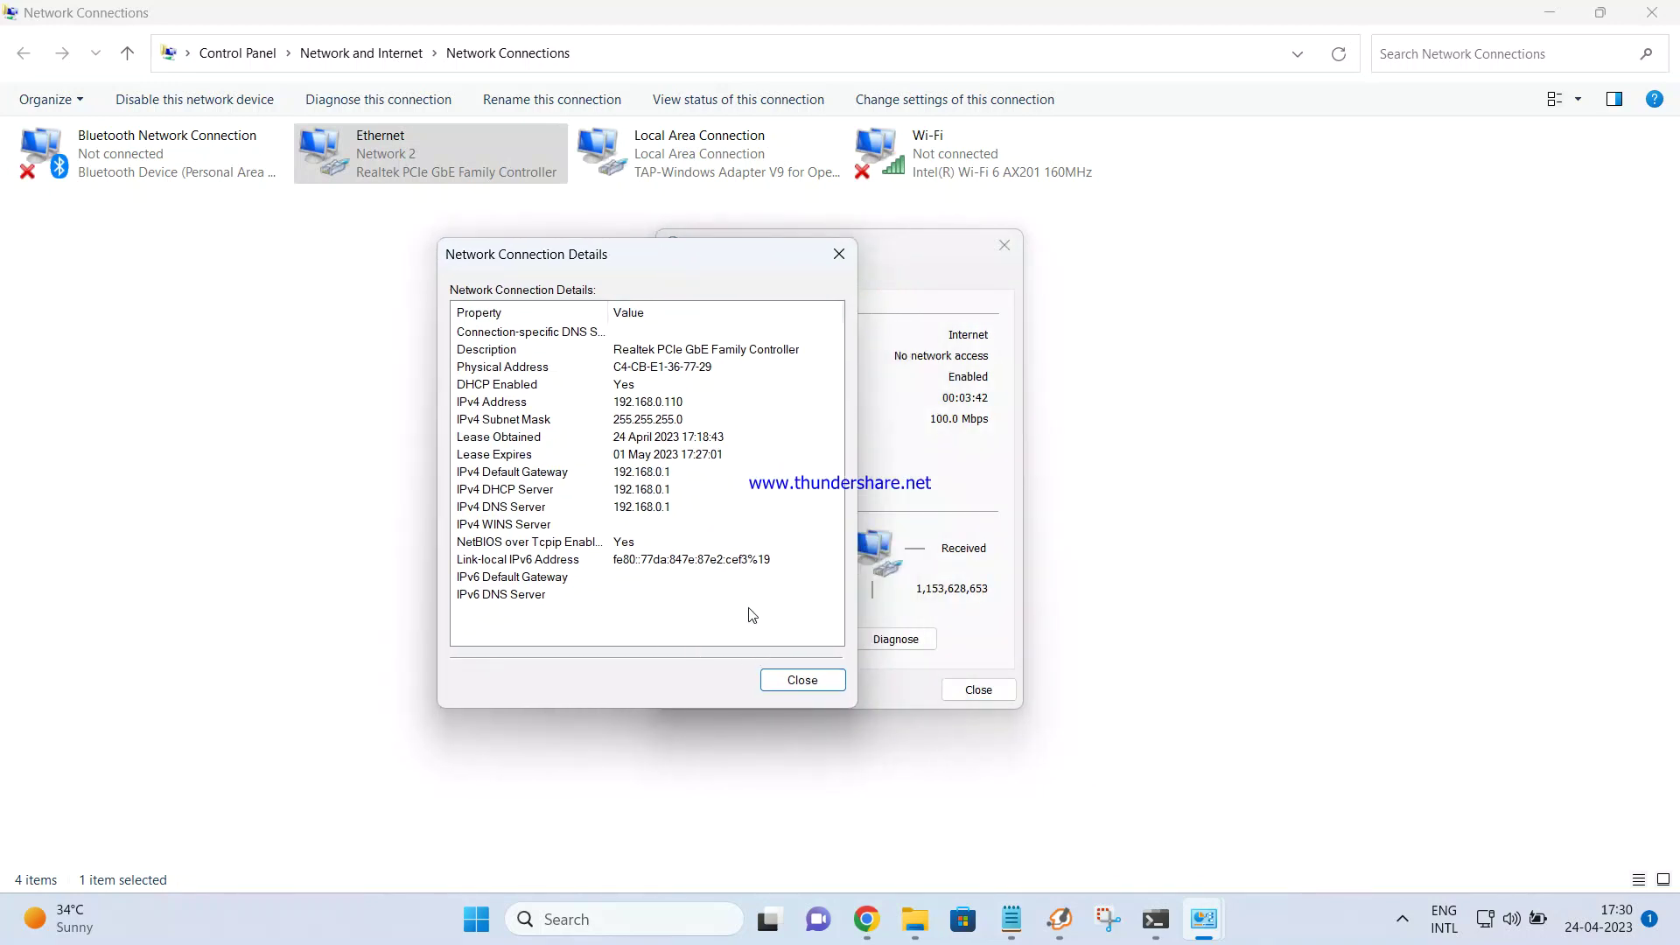
pyautogui.moveTo(695, 261); pyautogui.dragTo(461, 258)
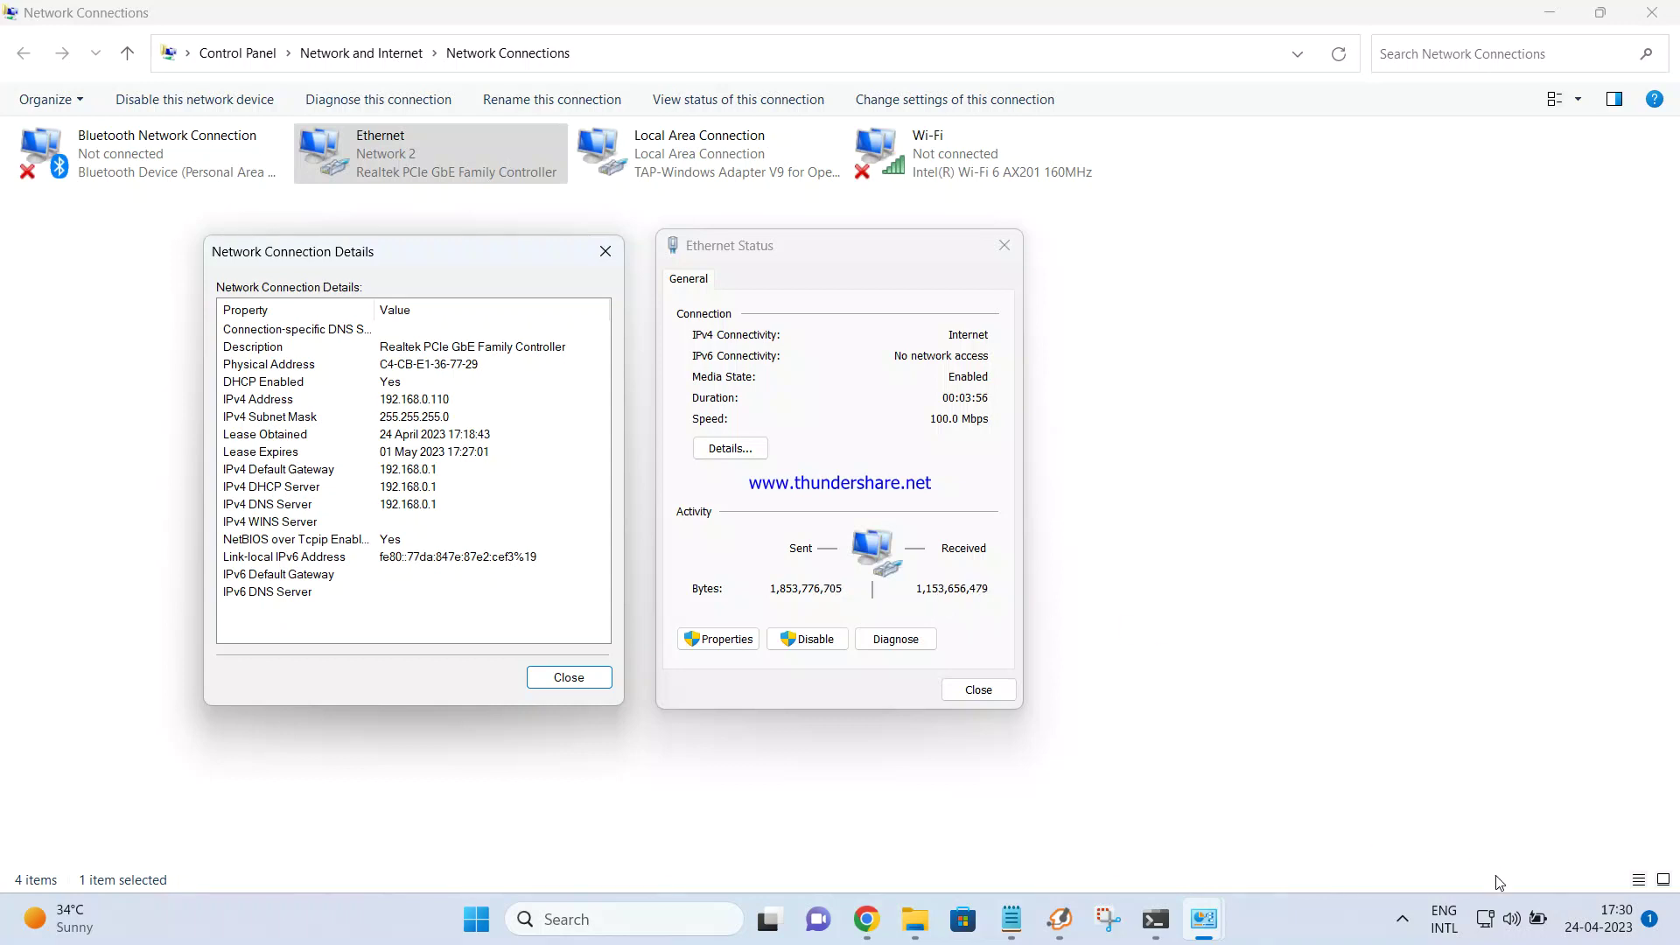
# Turn Wi-Fi on, choose R12-7EDB_EXT and enter its security key, then show the settings notes
pyautogui.click(1492, 927)
pyautogui.click(1377, 507)
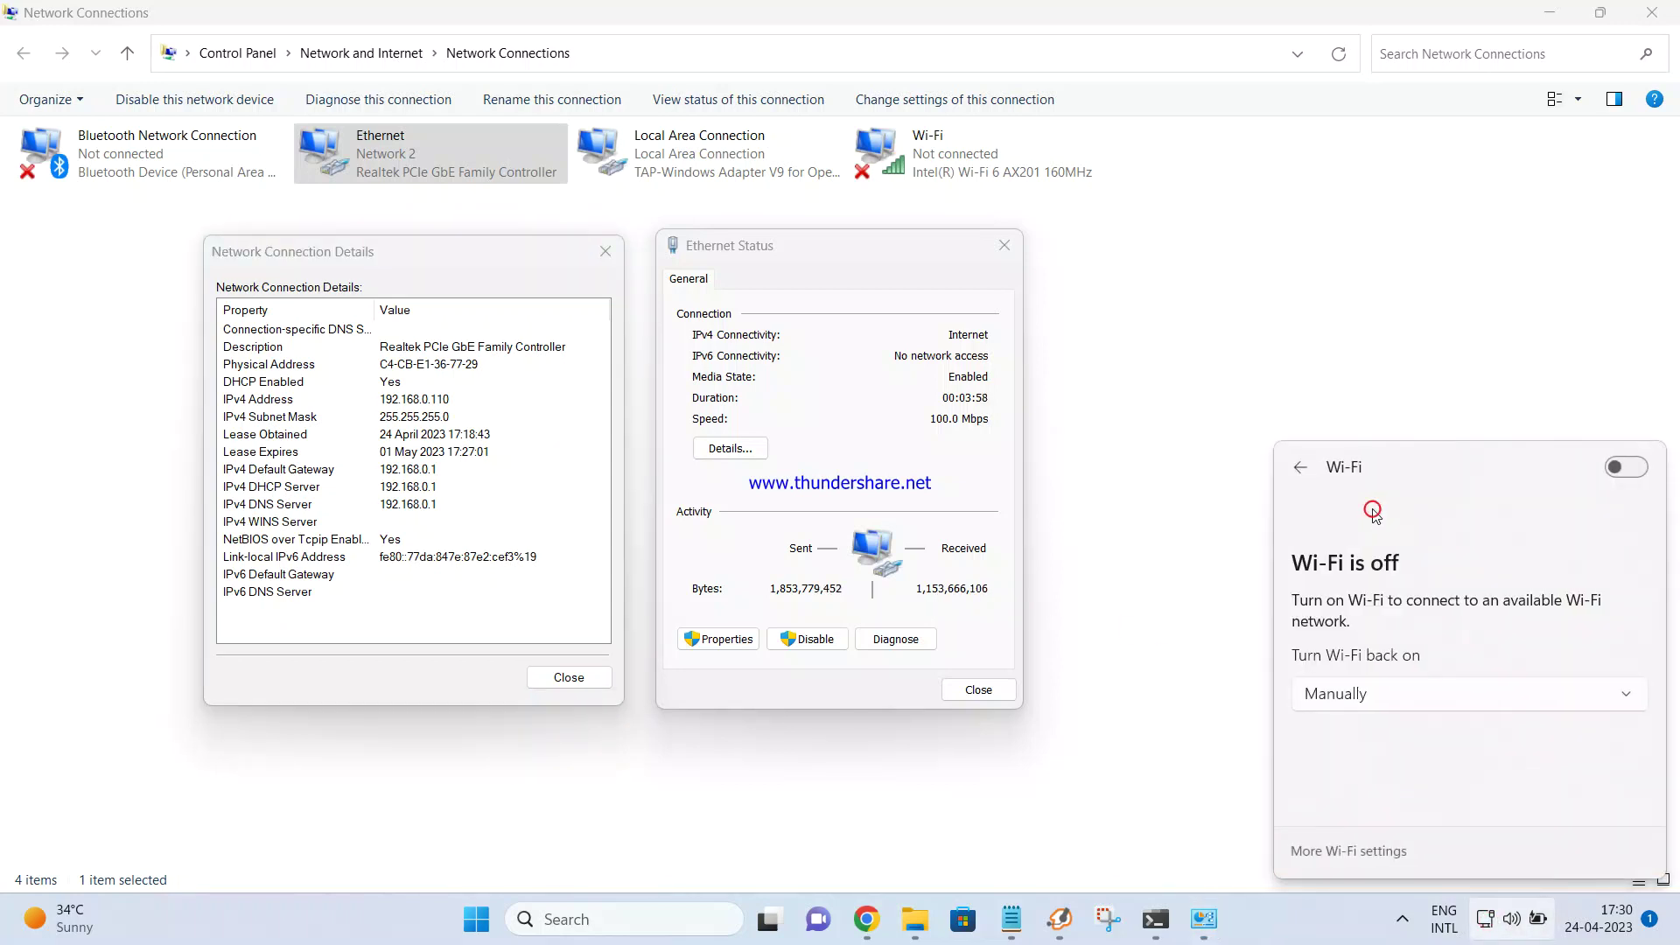
pyautogui.click(1620, 471)
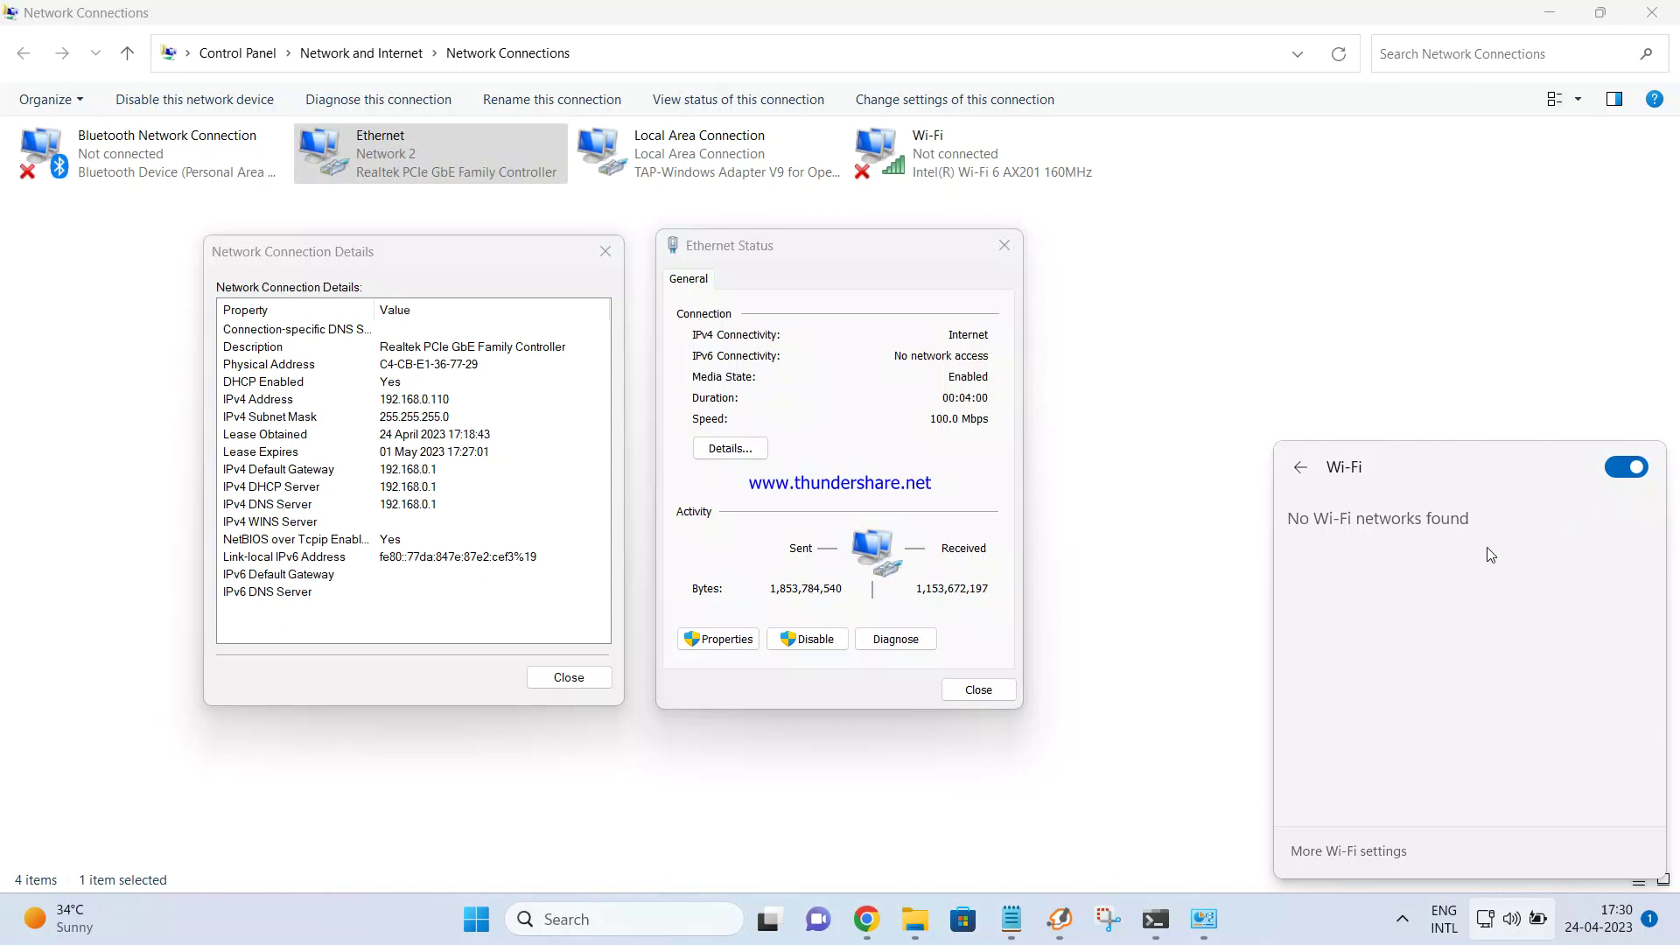
pyautogui.scroll(-3, 1488, 674)
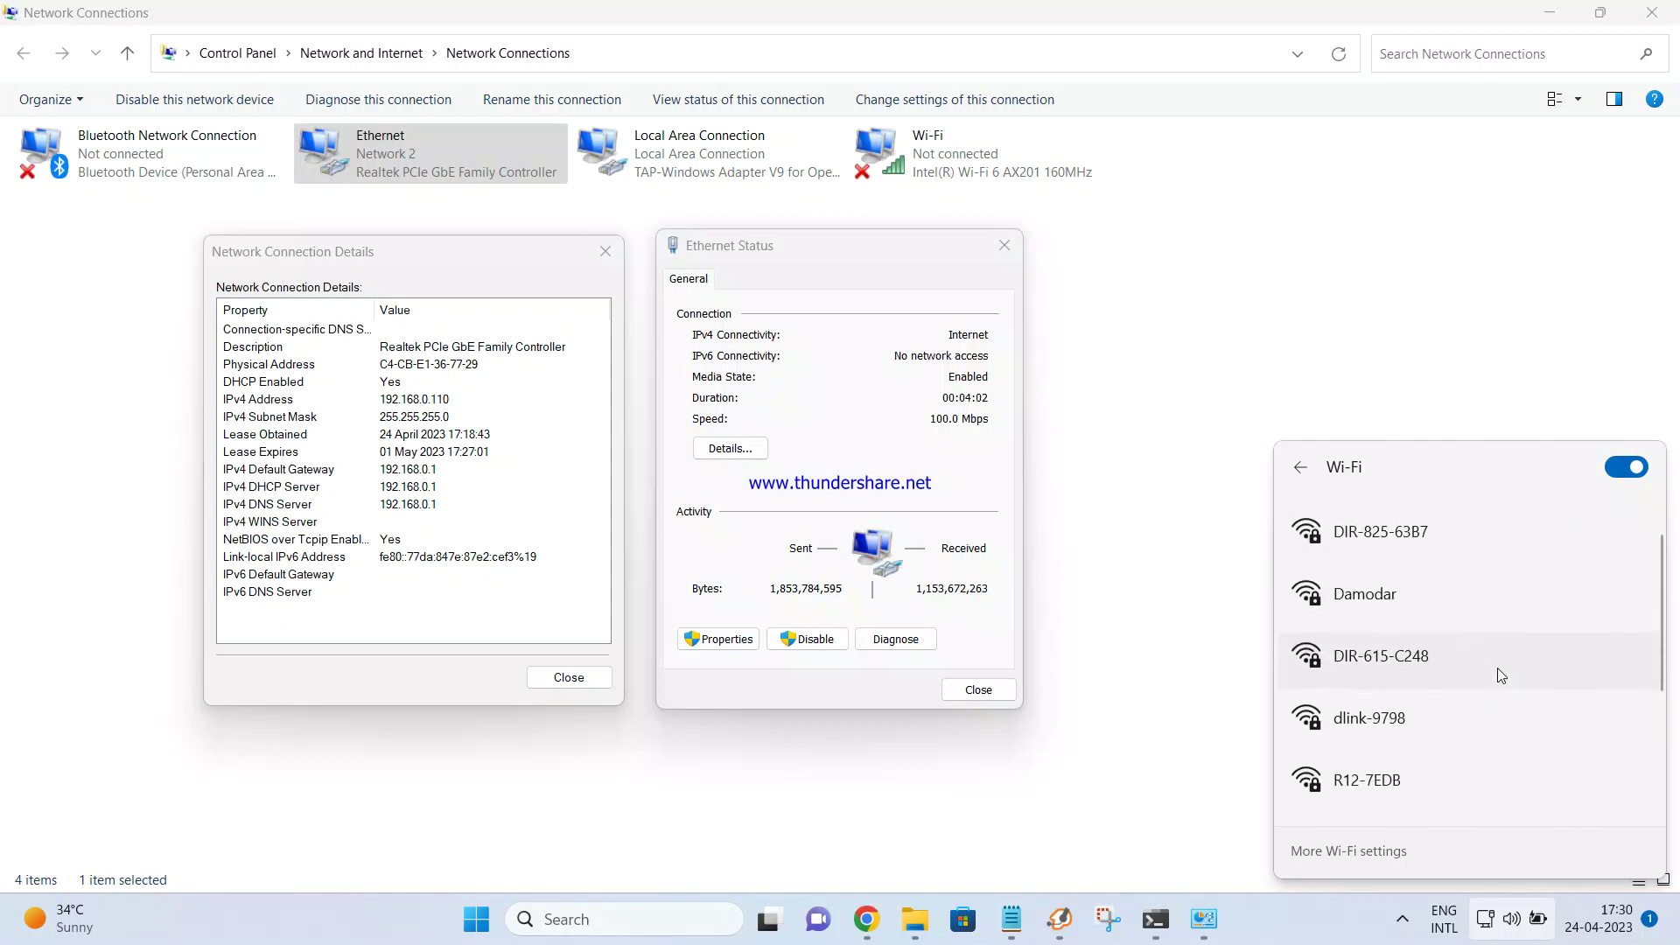
pyautogui.scroll(-3, 1498, 669)
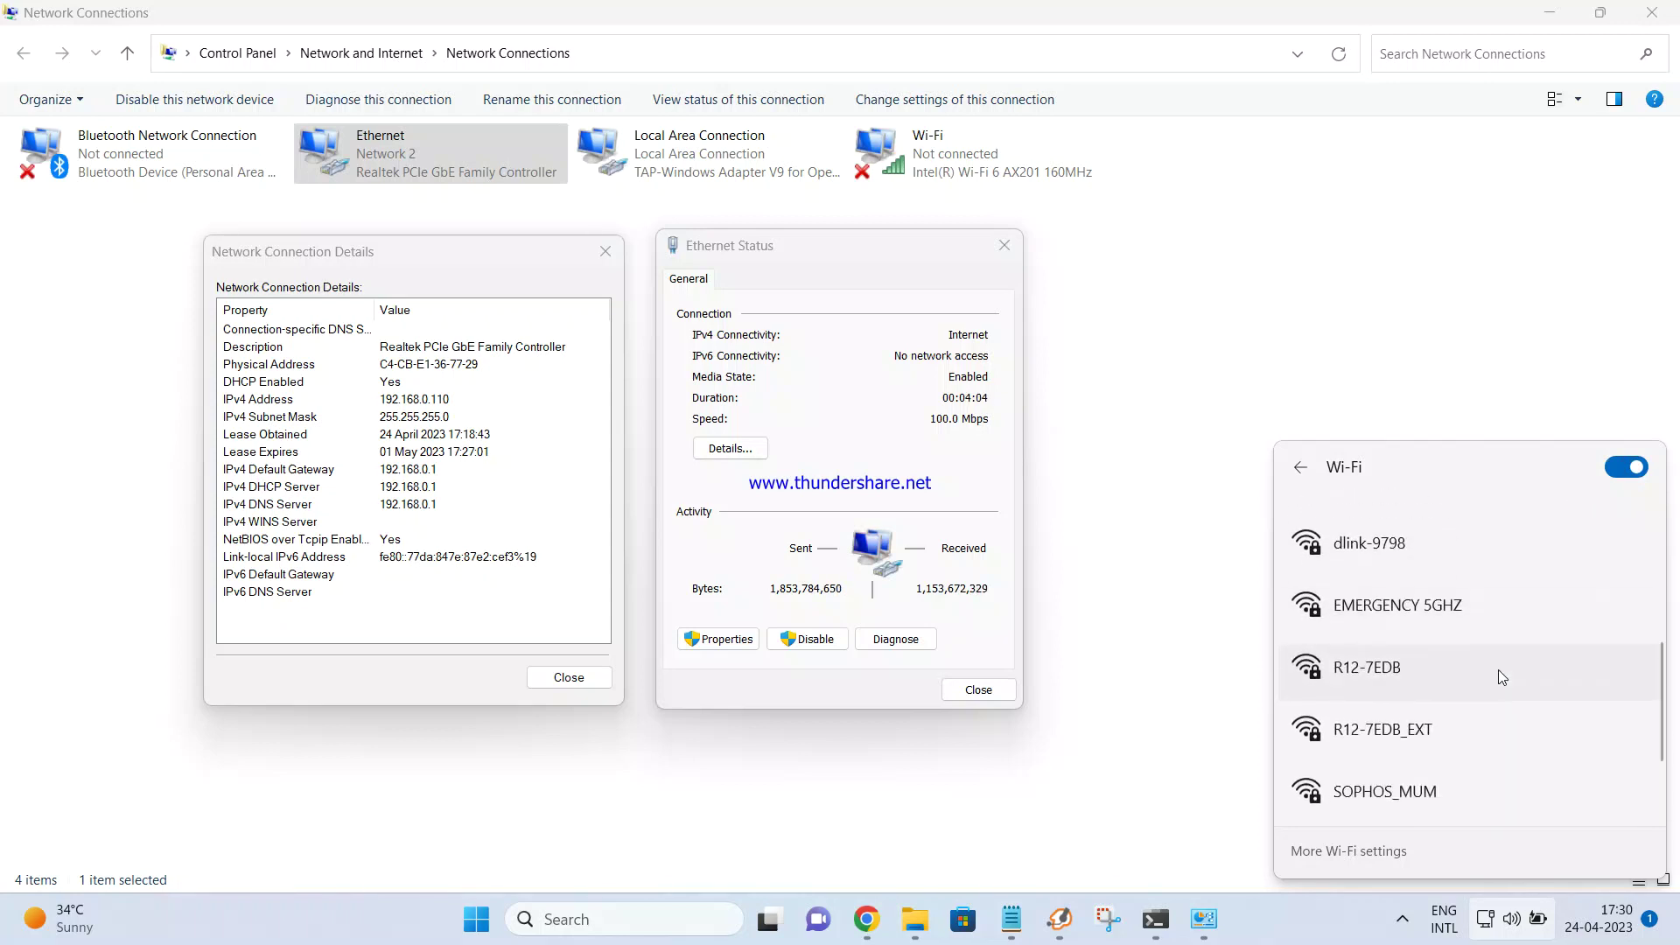
pyautogui.click(1416, 634)
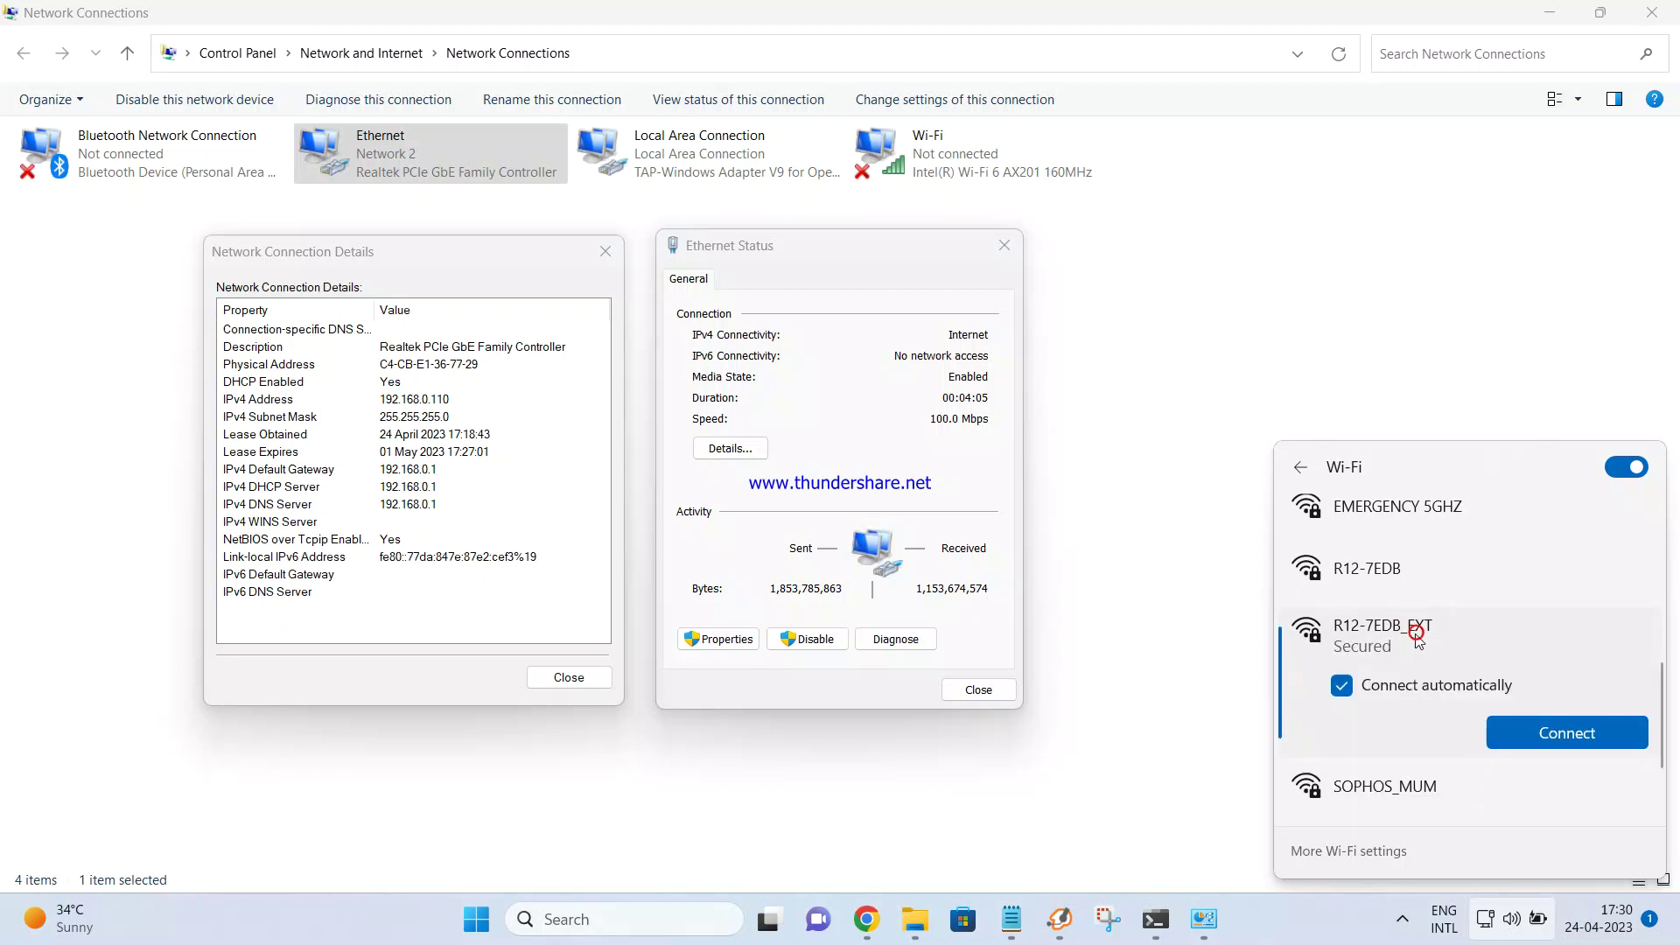
pyautogui.click(1549, 739)
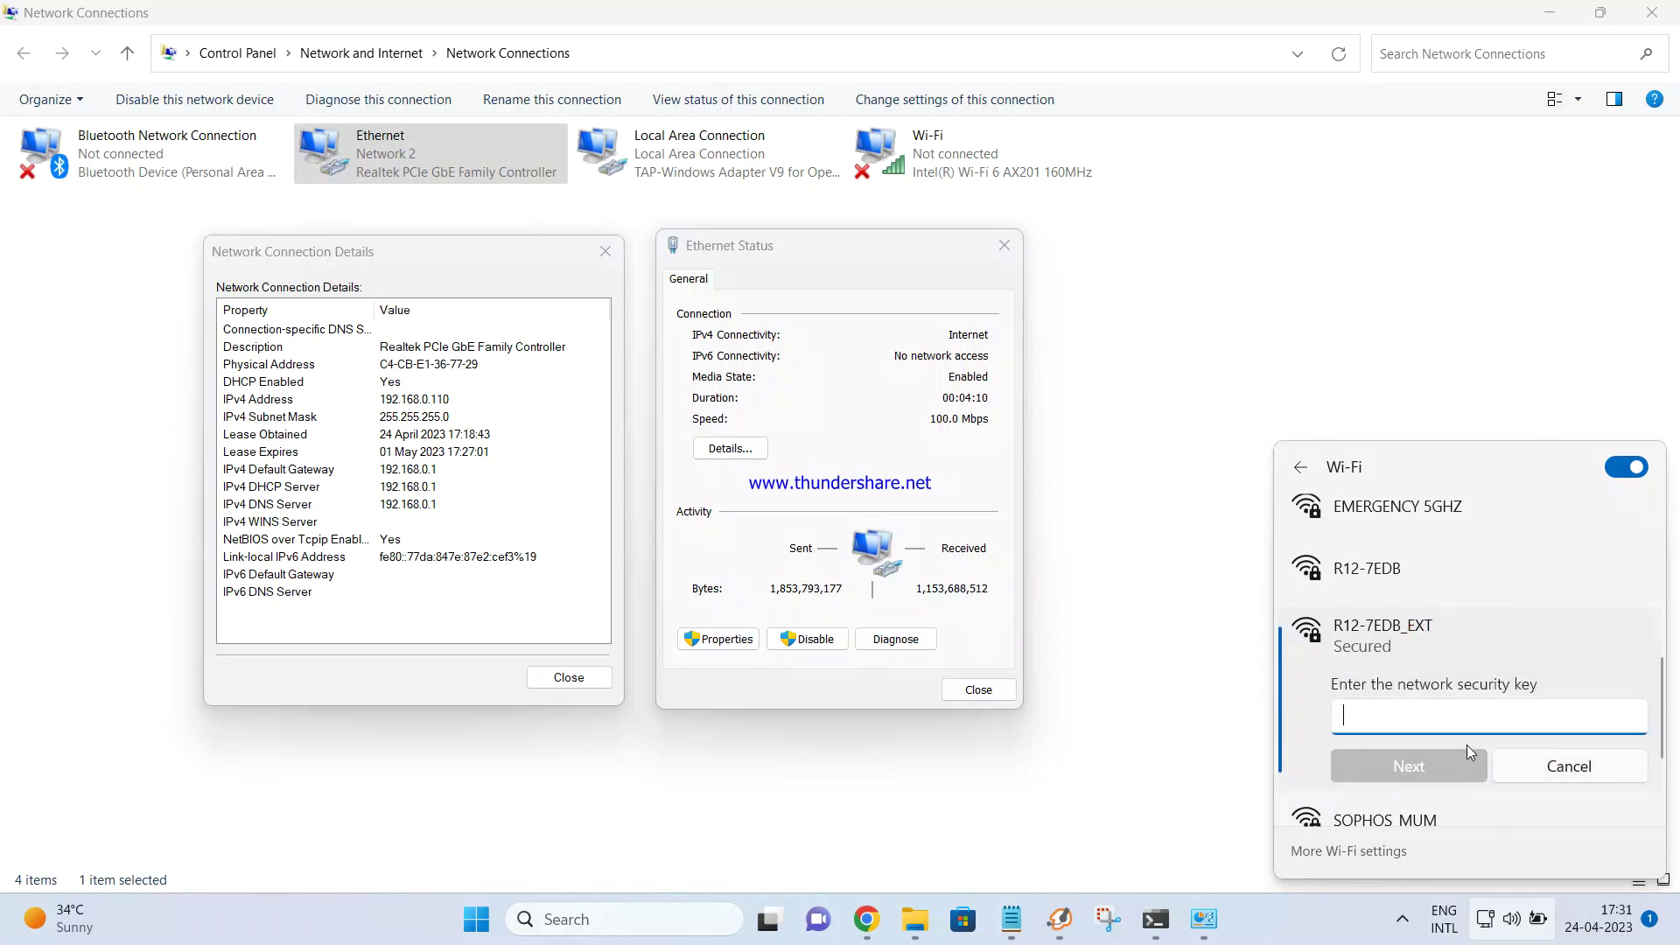
pyautogui.write('*****')
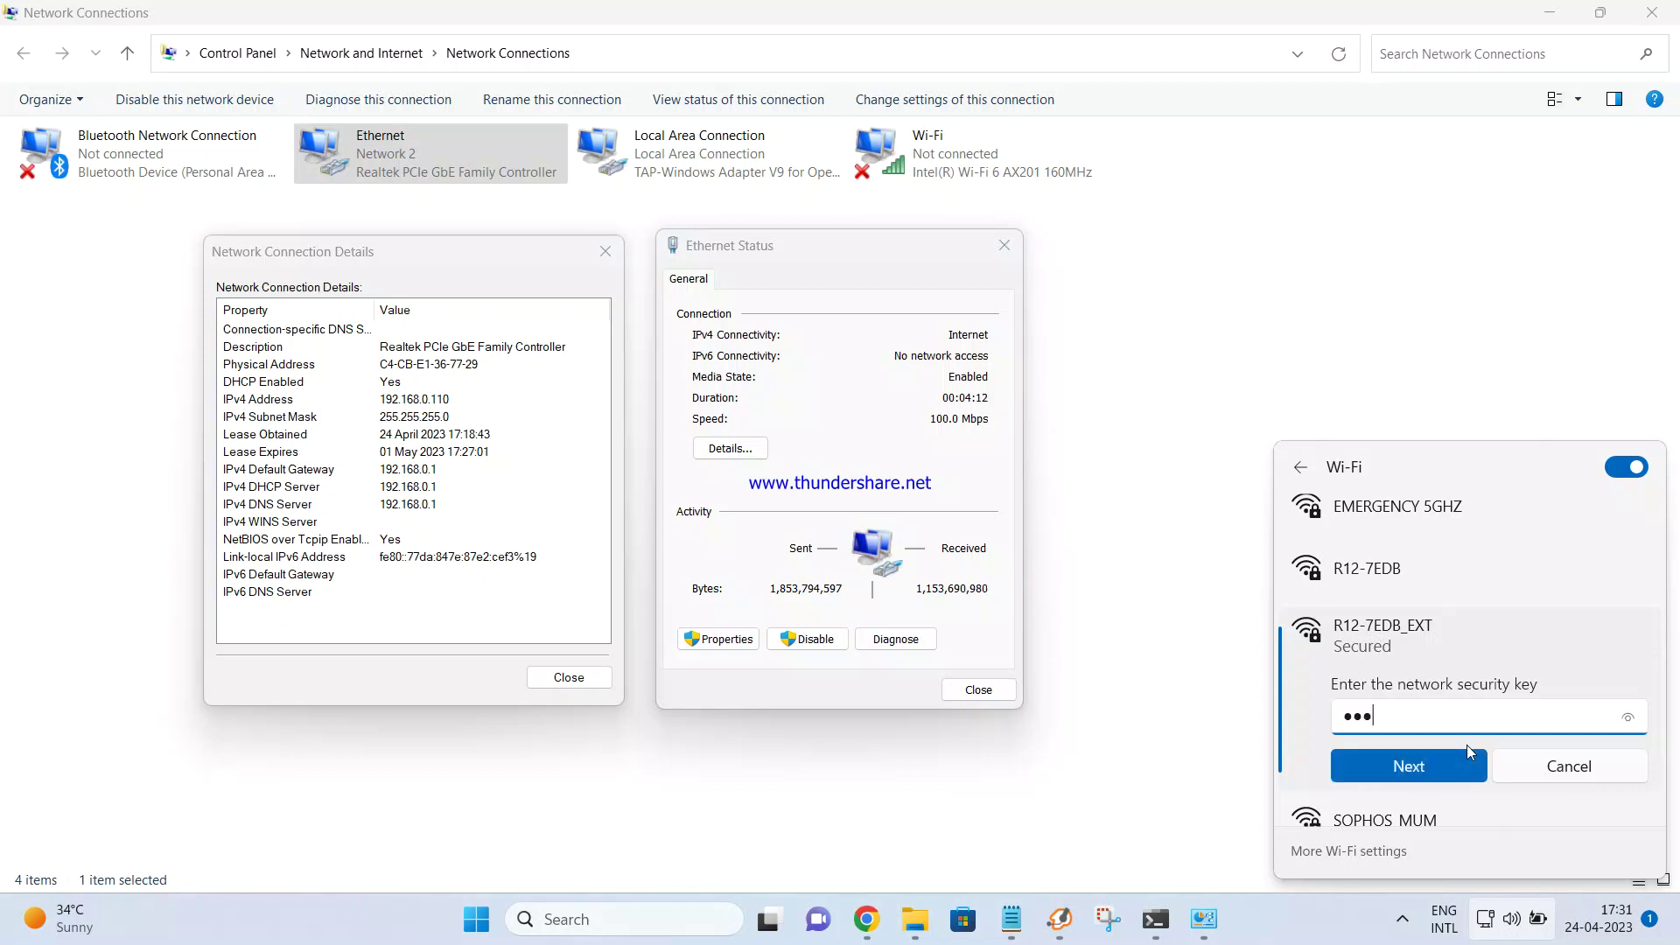
pyautogui.write('****')
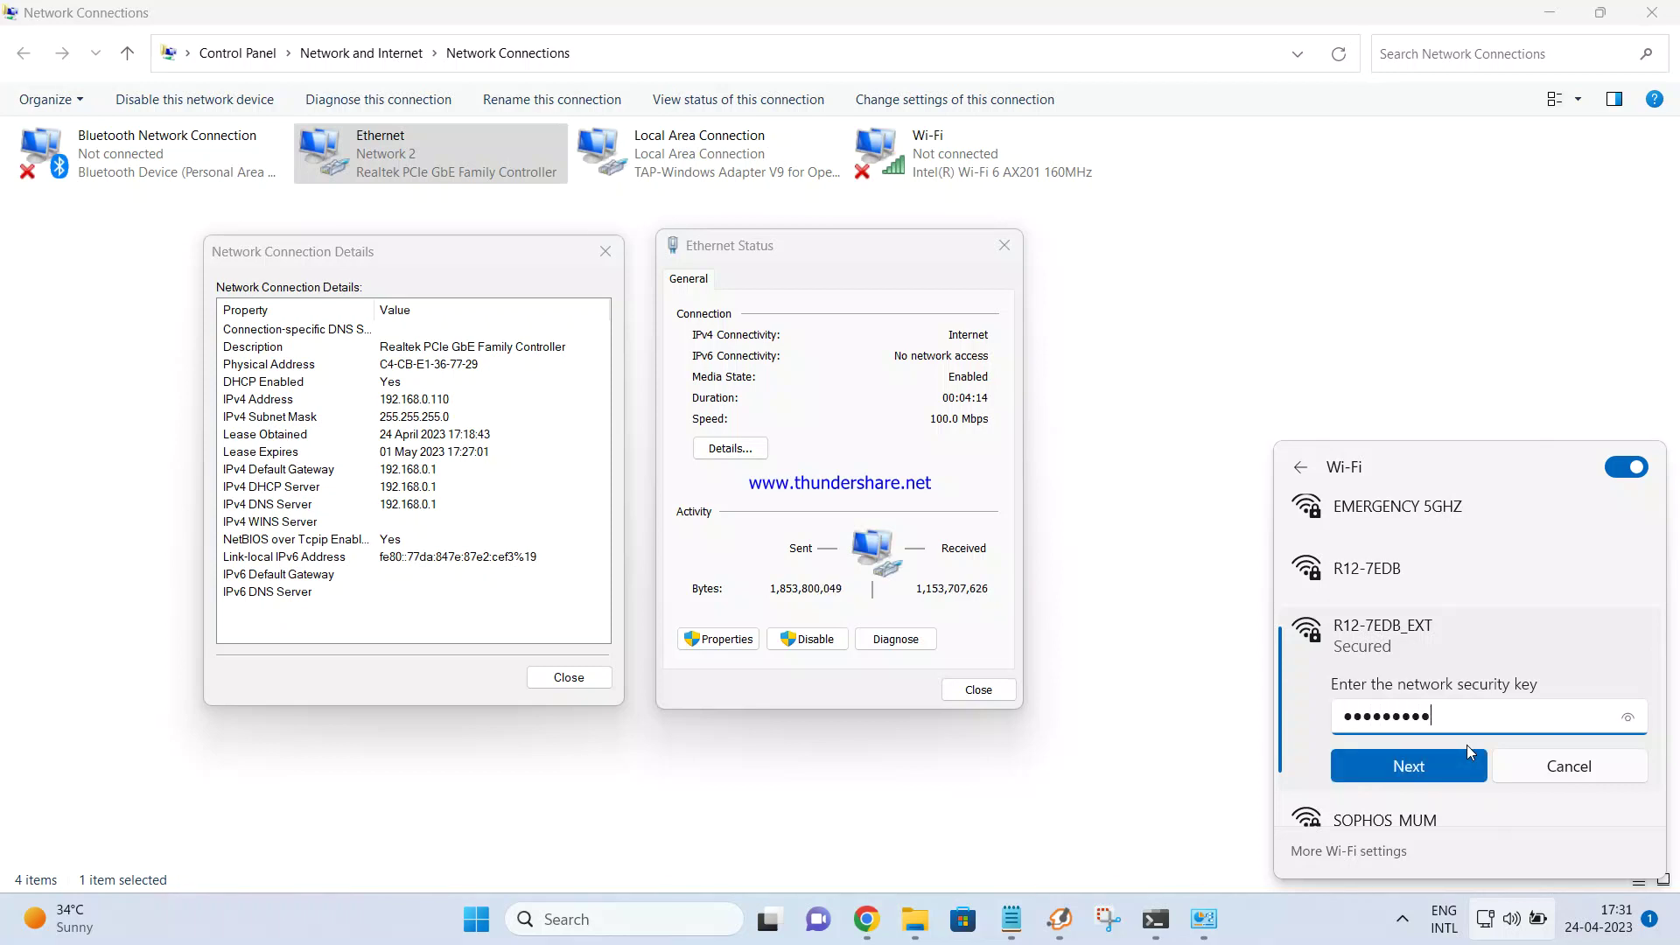
pyautogui.click(1011, 919)
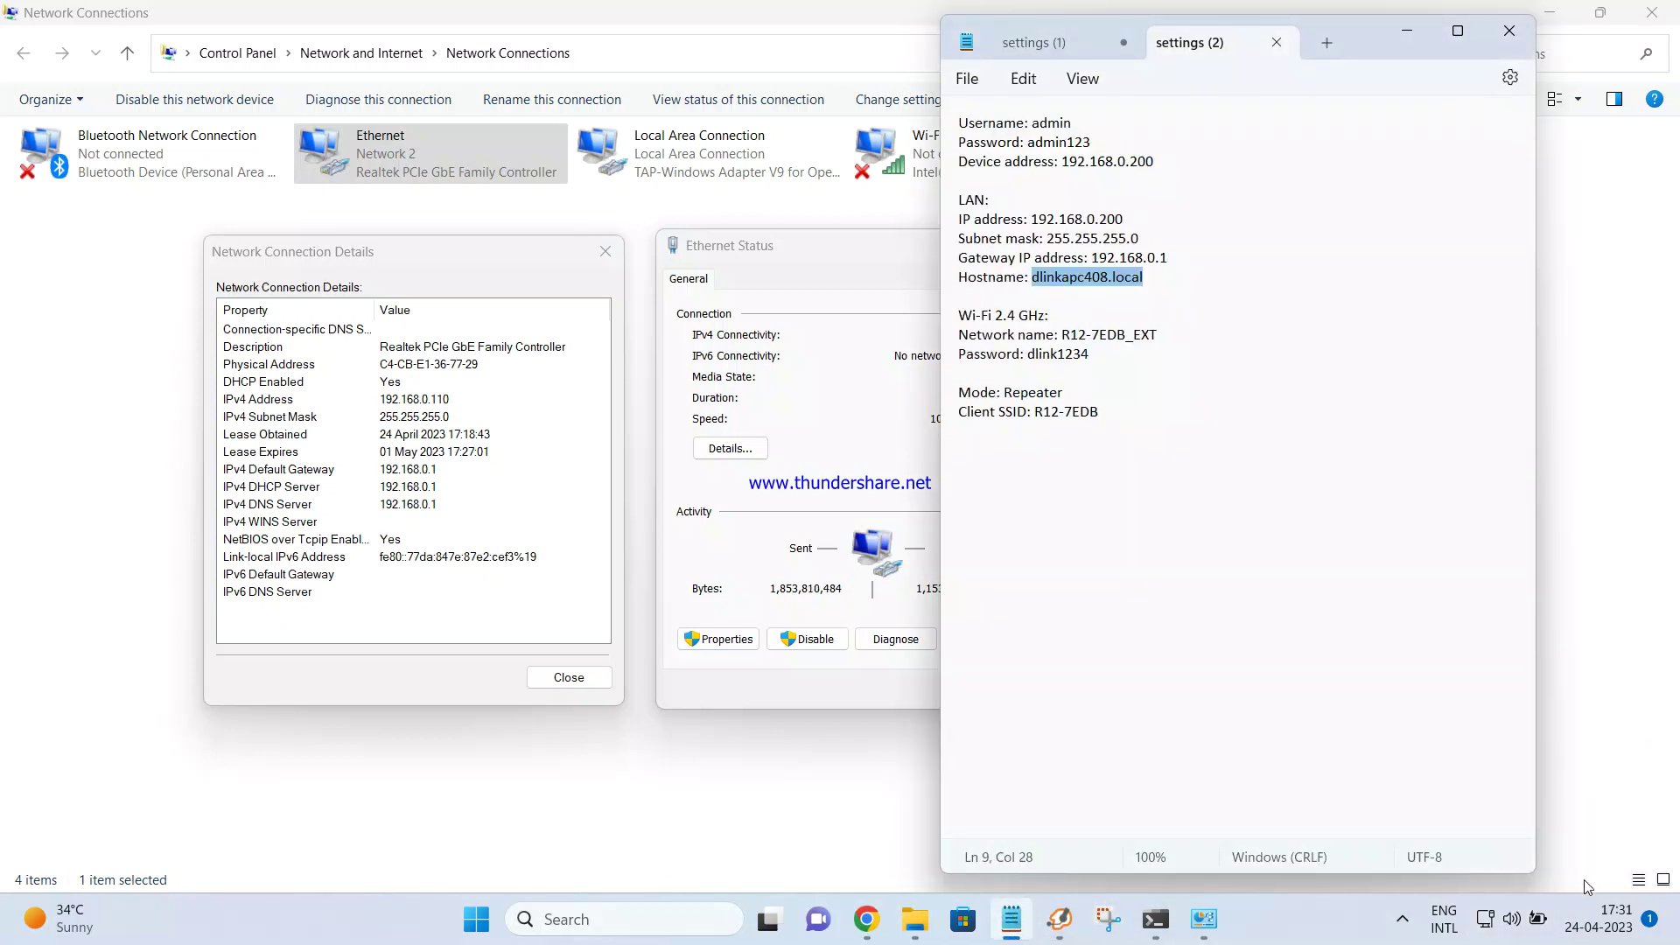
# Enter the R12-7EDB_EXT network security key and join that Wi-Fi network
pyautogui.click(1487, 918)
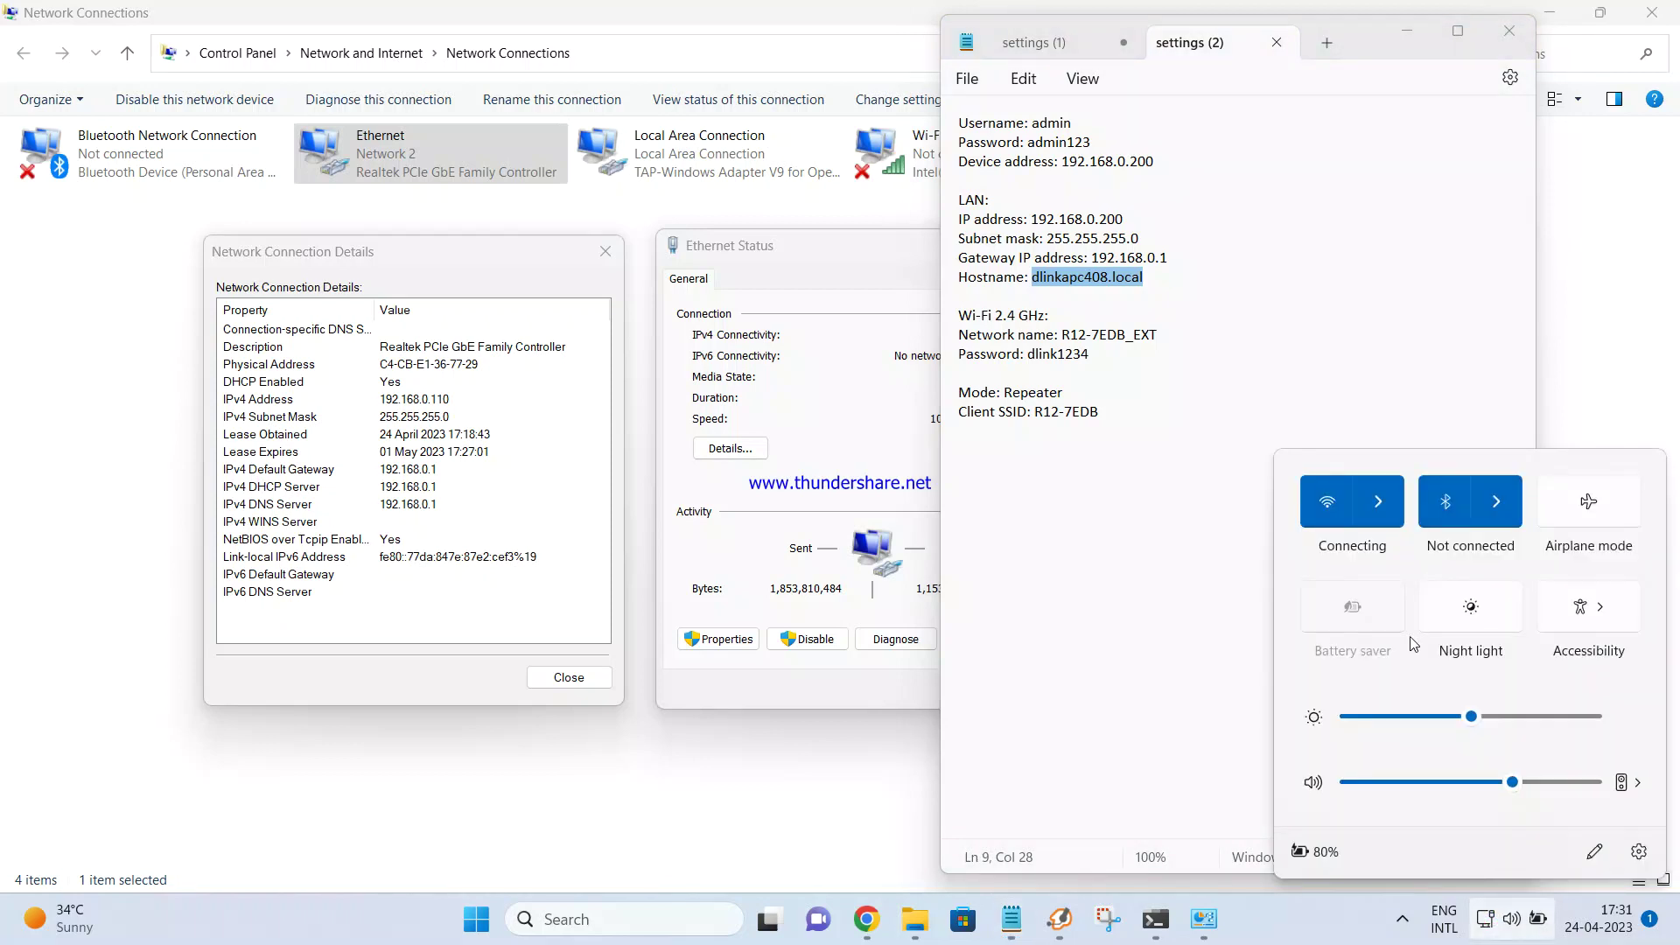
pyautogui.click(1387, 501)
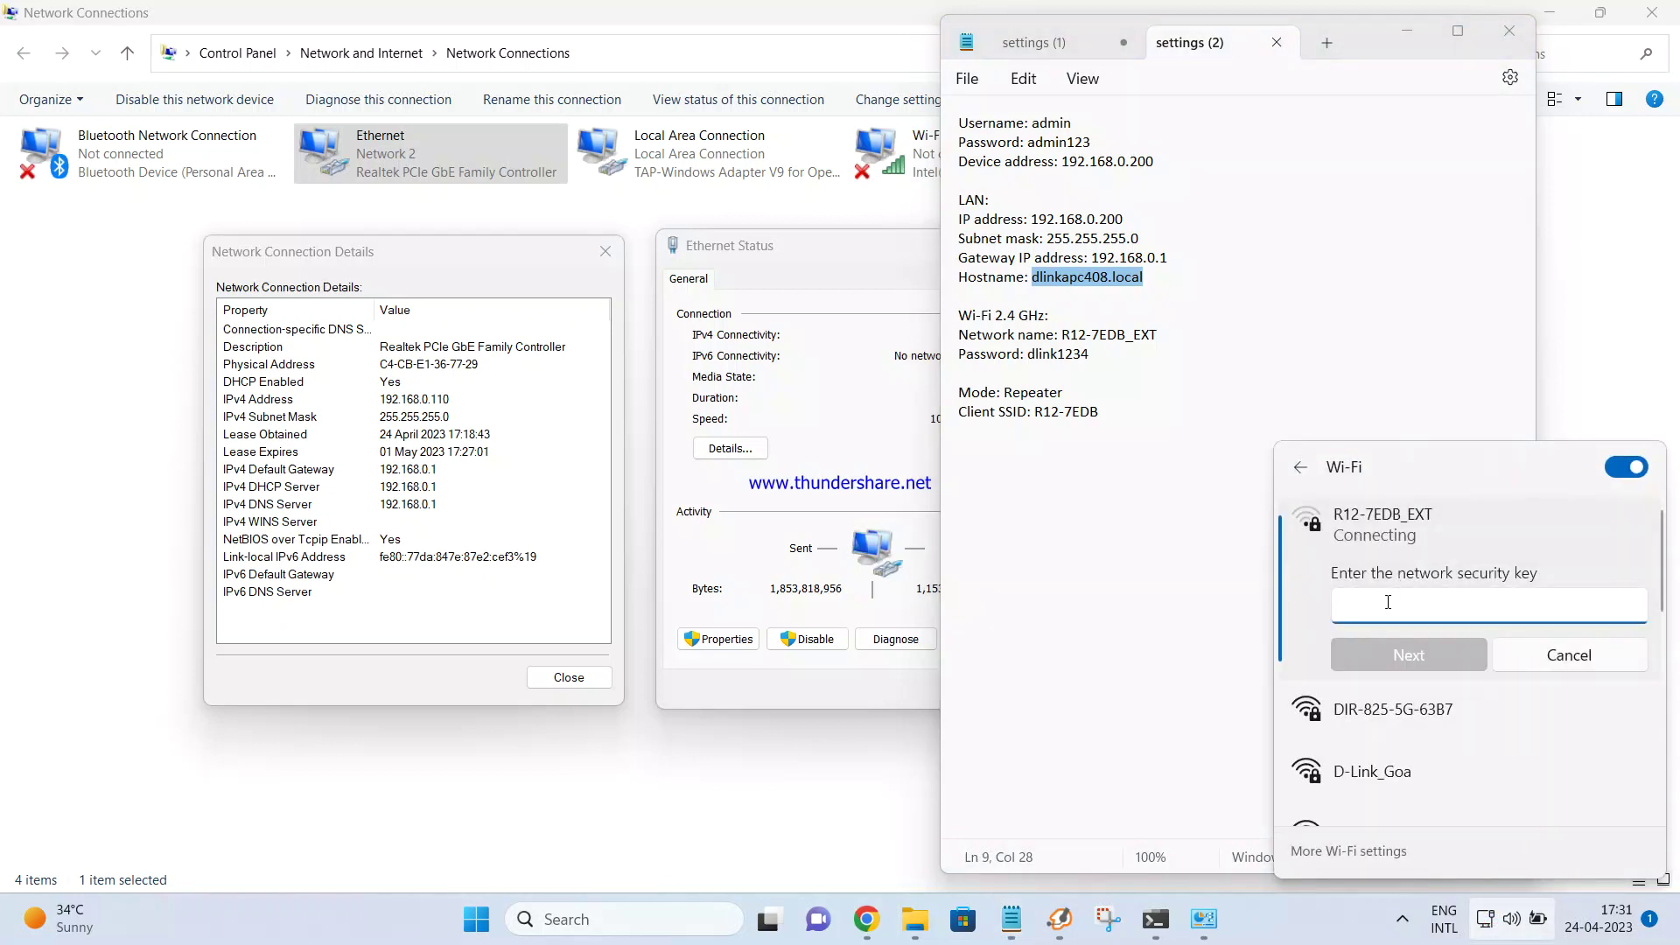
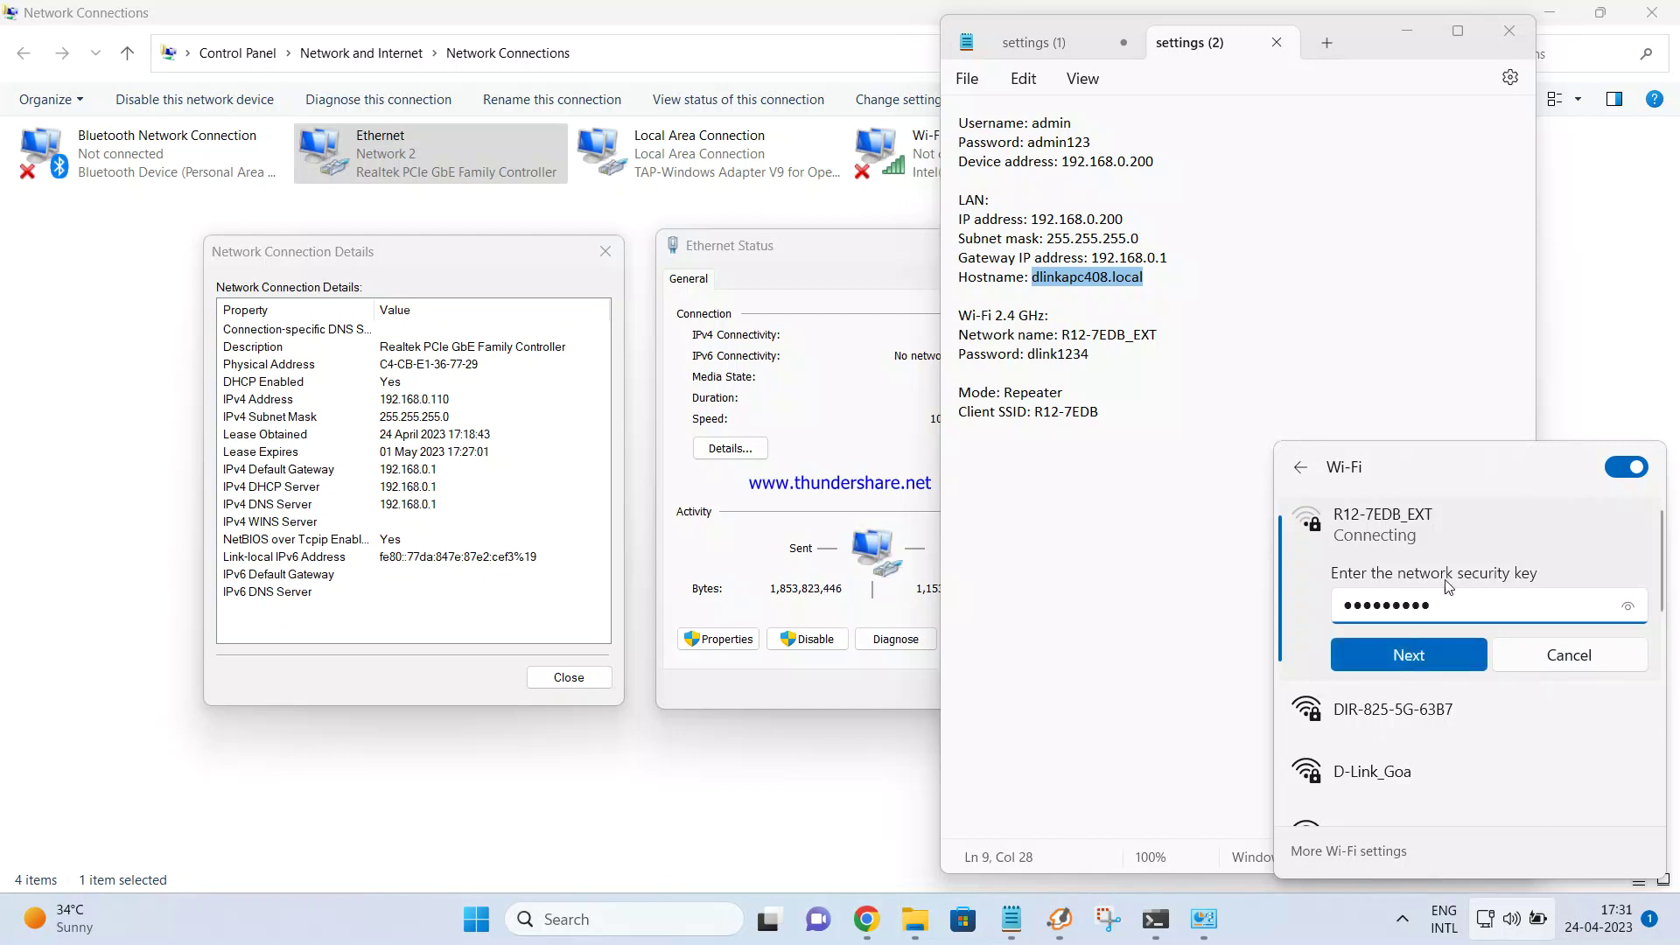
pyautogui.click(1424, 648)
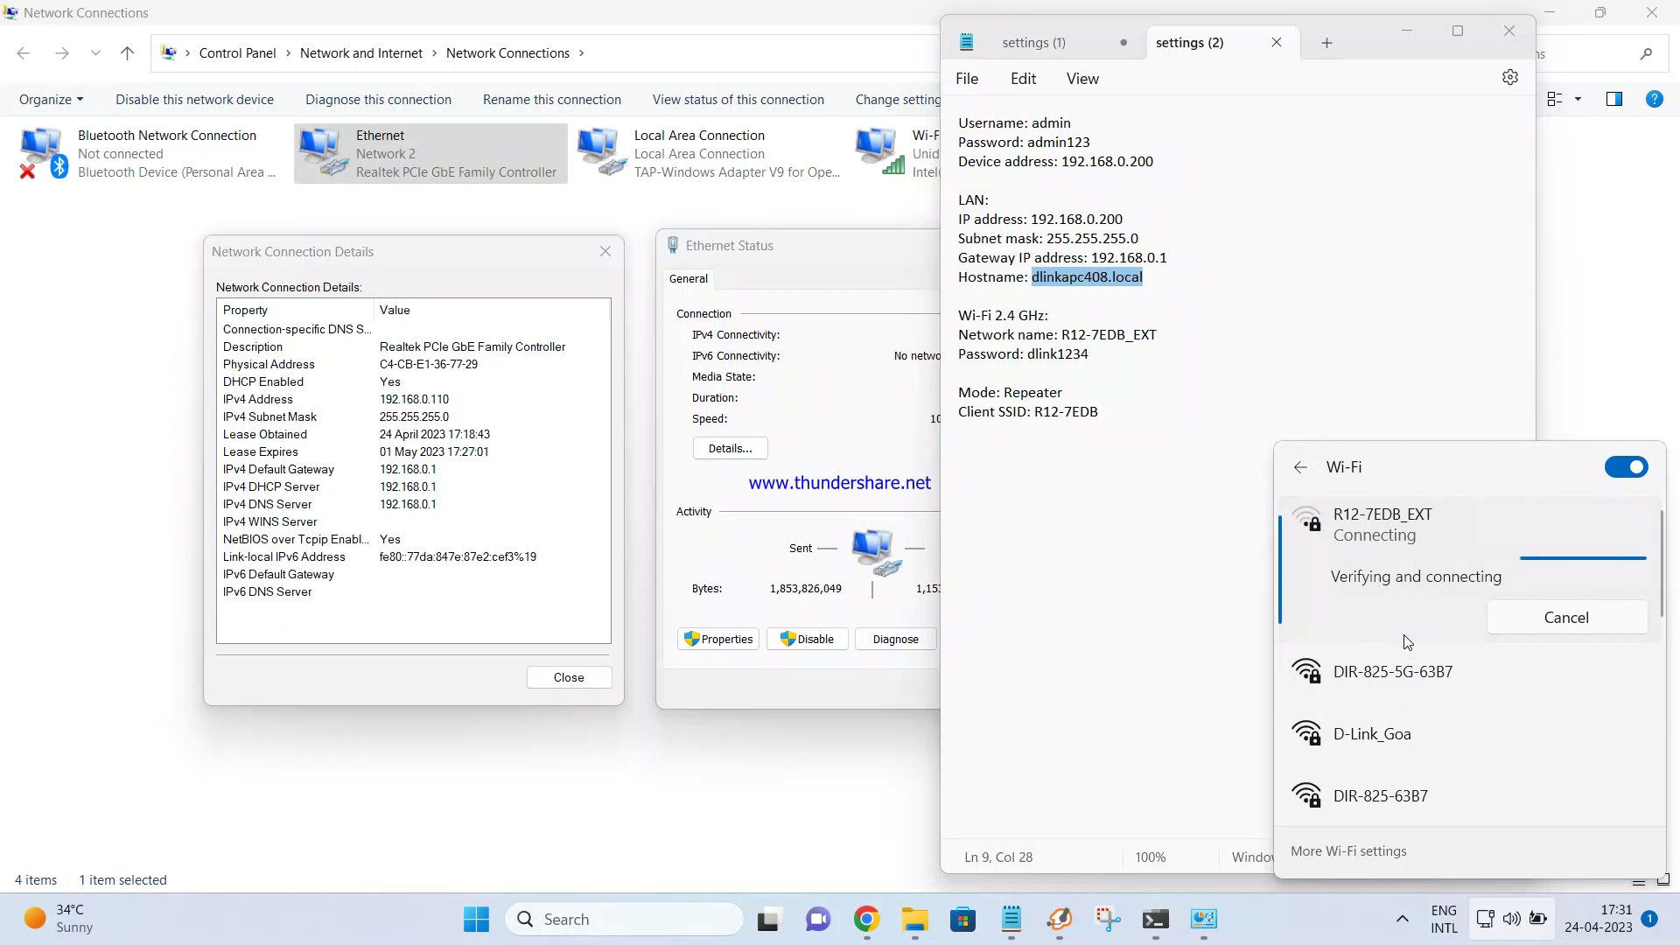
# Confirm the R12-7EDB_EXT Wi-Fi status shows Internet connectivity, then return to Chrome
pyautogui.click(862, 199)
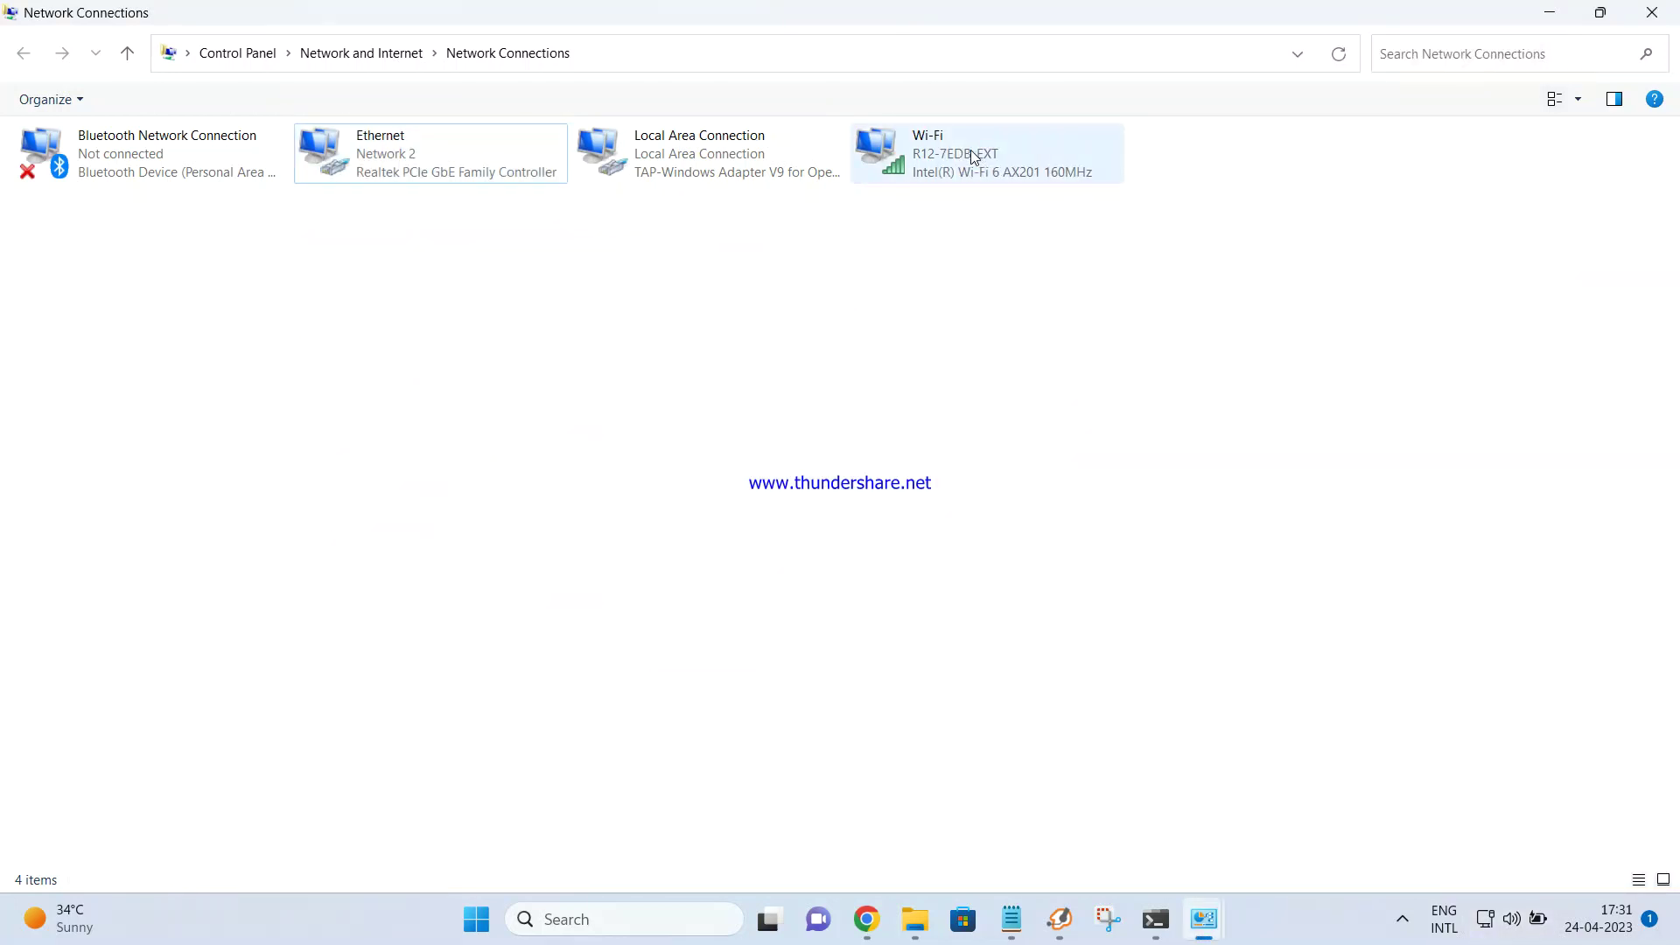
pyautogui.doubleClick(970, 153)
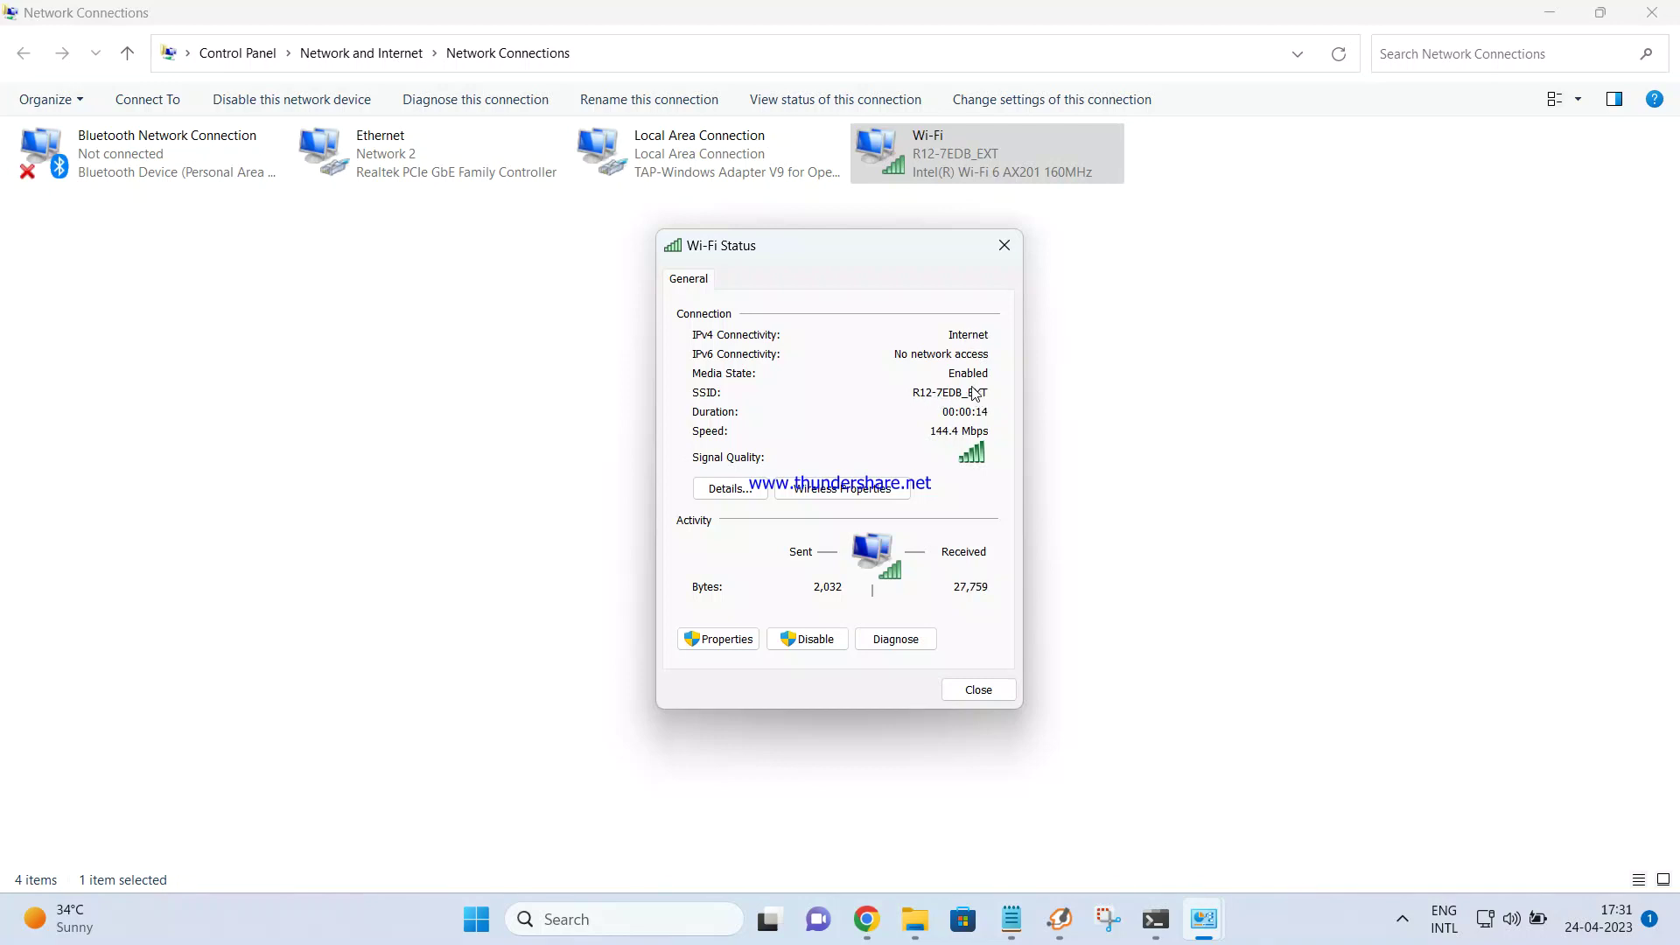
pyautogui.click(869, 914)
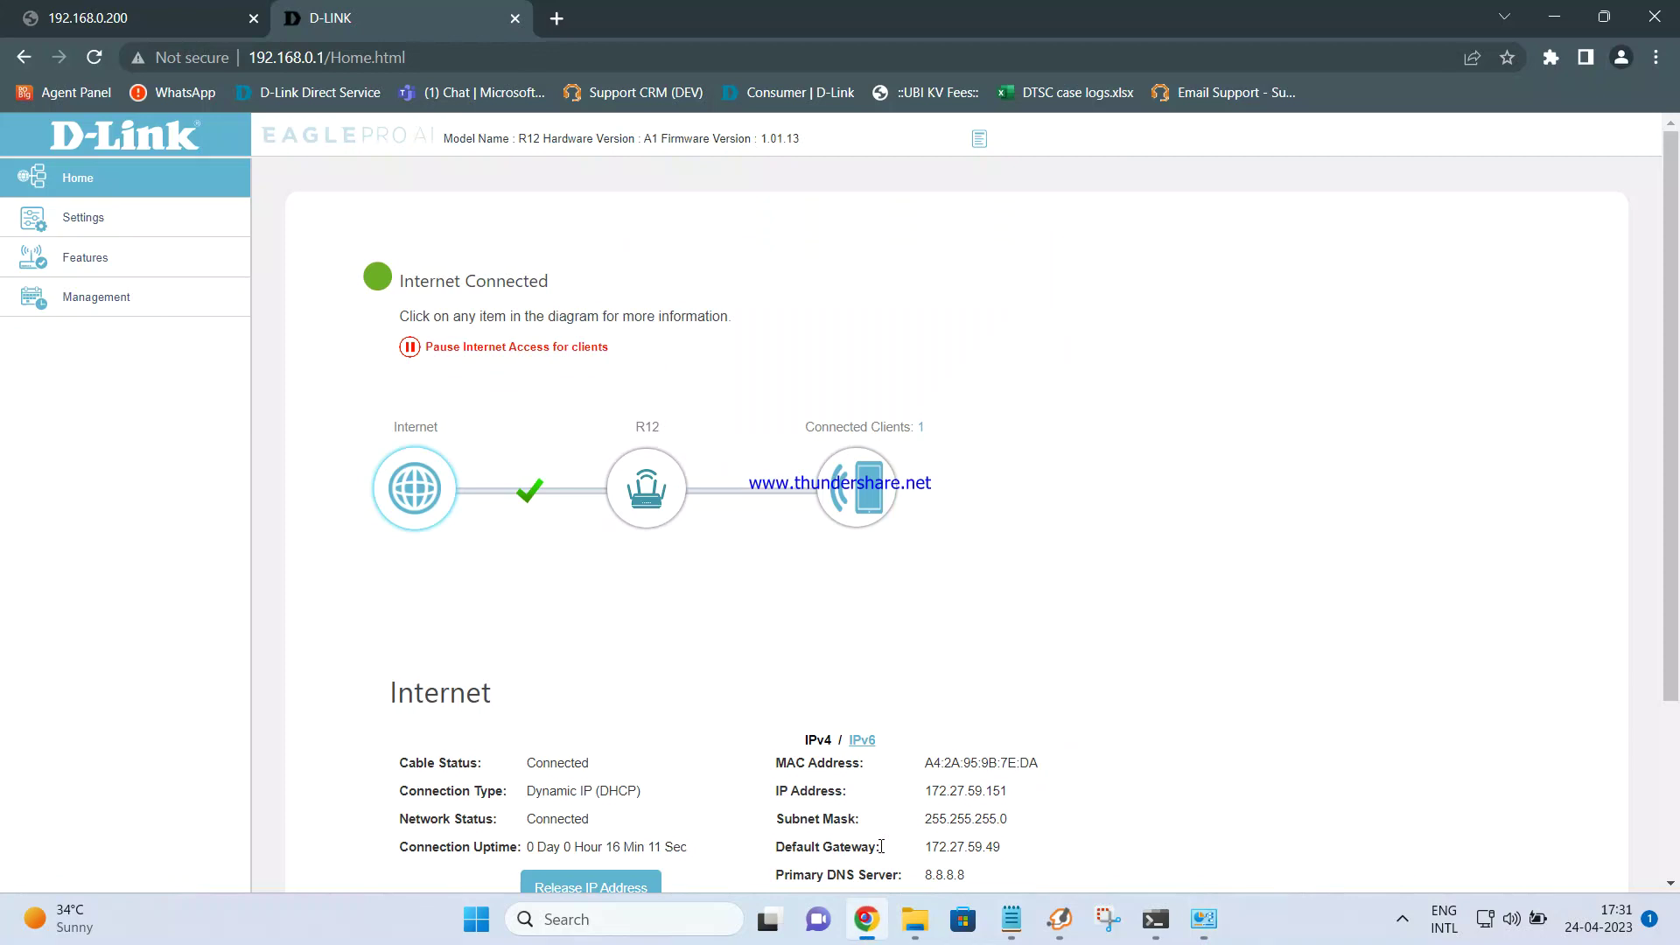
# Reload the 192.168.0.200 page, then go back to the R12 home page
pyautogui.click(131, 12)
pyautogui.click(342, 57)
pyautogui.press('Return')
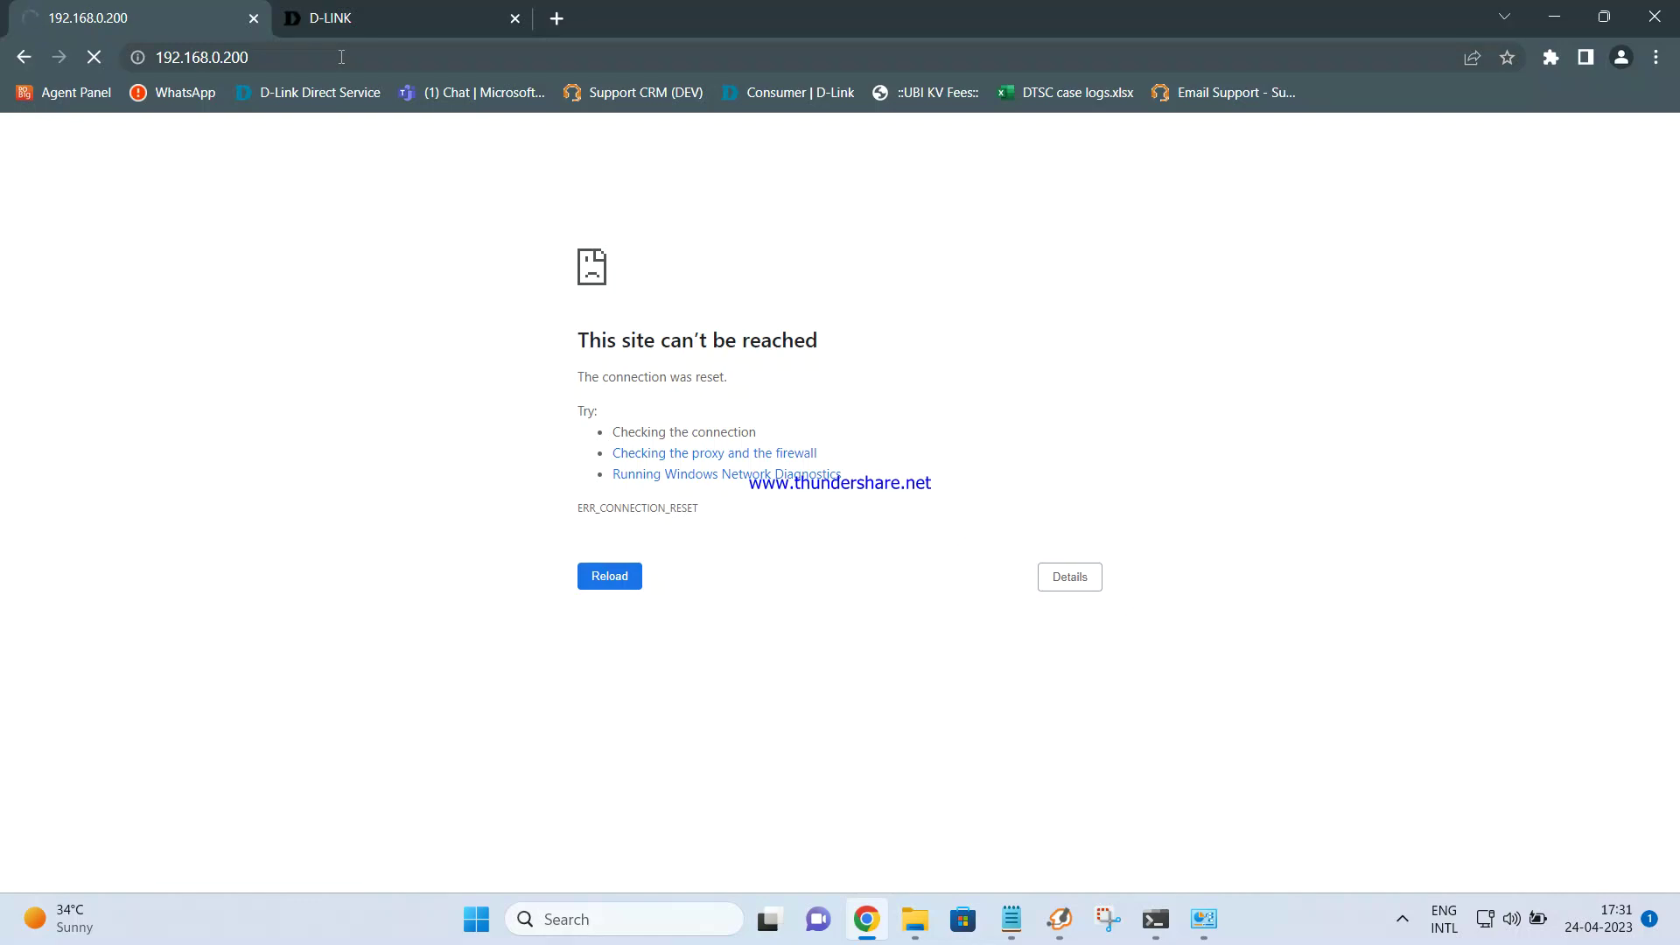
pyautogui.click(341, 17)
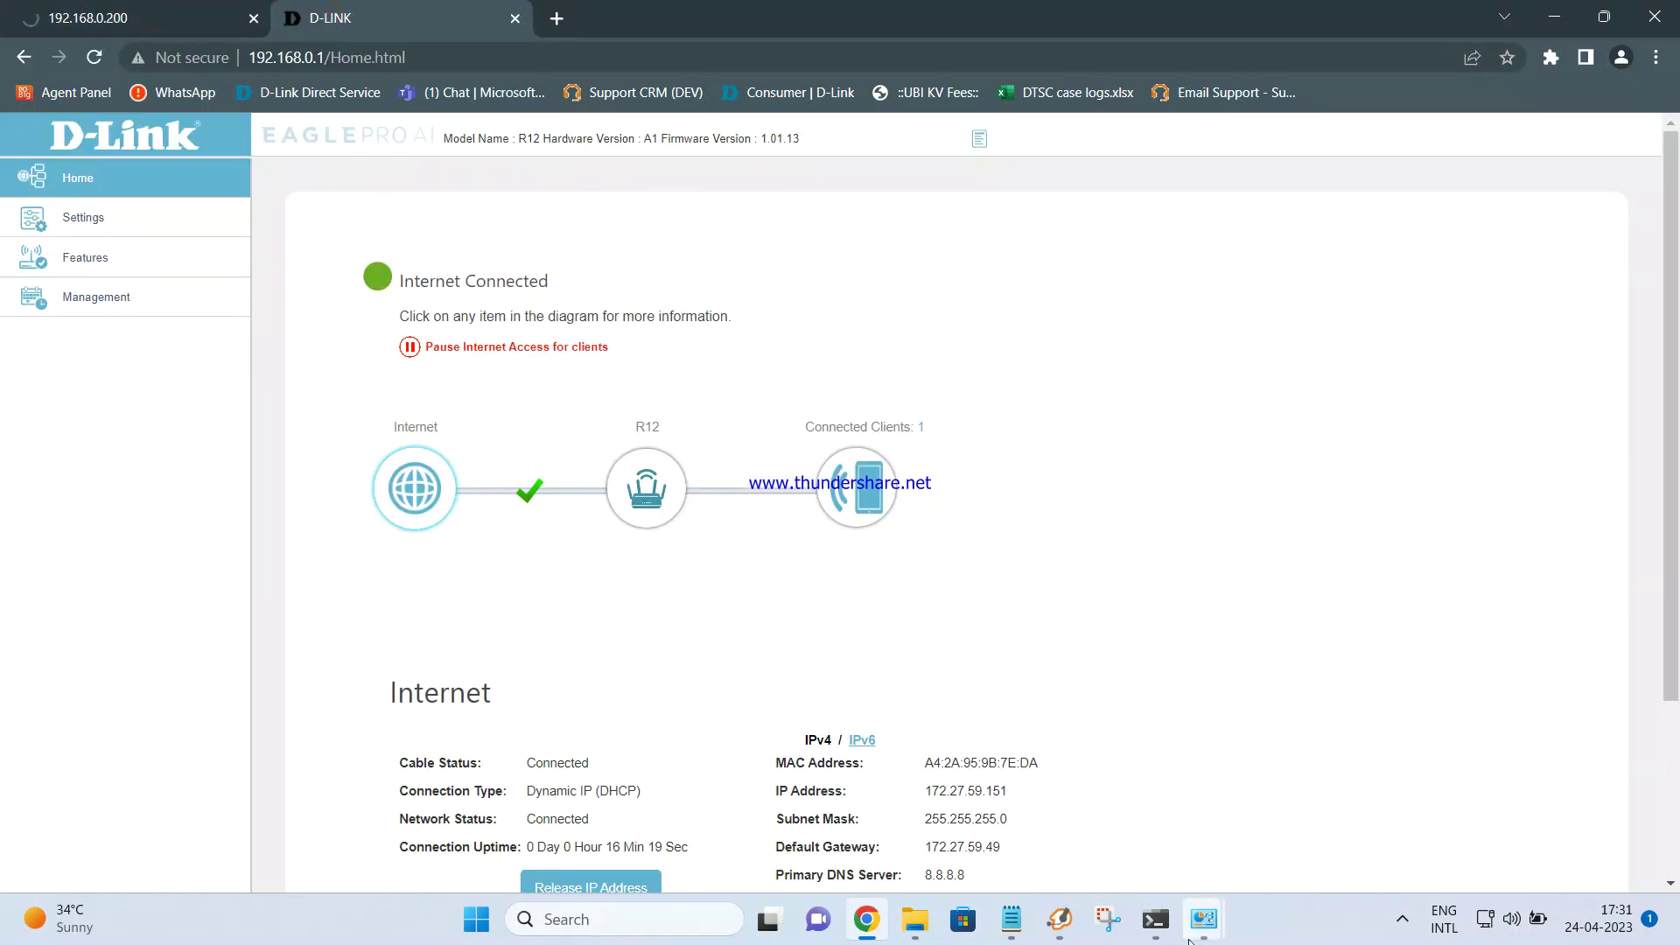
# Bring up the Wi-Fi status for R12-7EDB_EXT at 144.4 Mbps and dismiss the network notification
pyautogui.moveTo(1204, 923)
pyautogui.click(1374, 779)
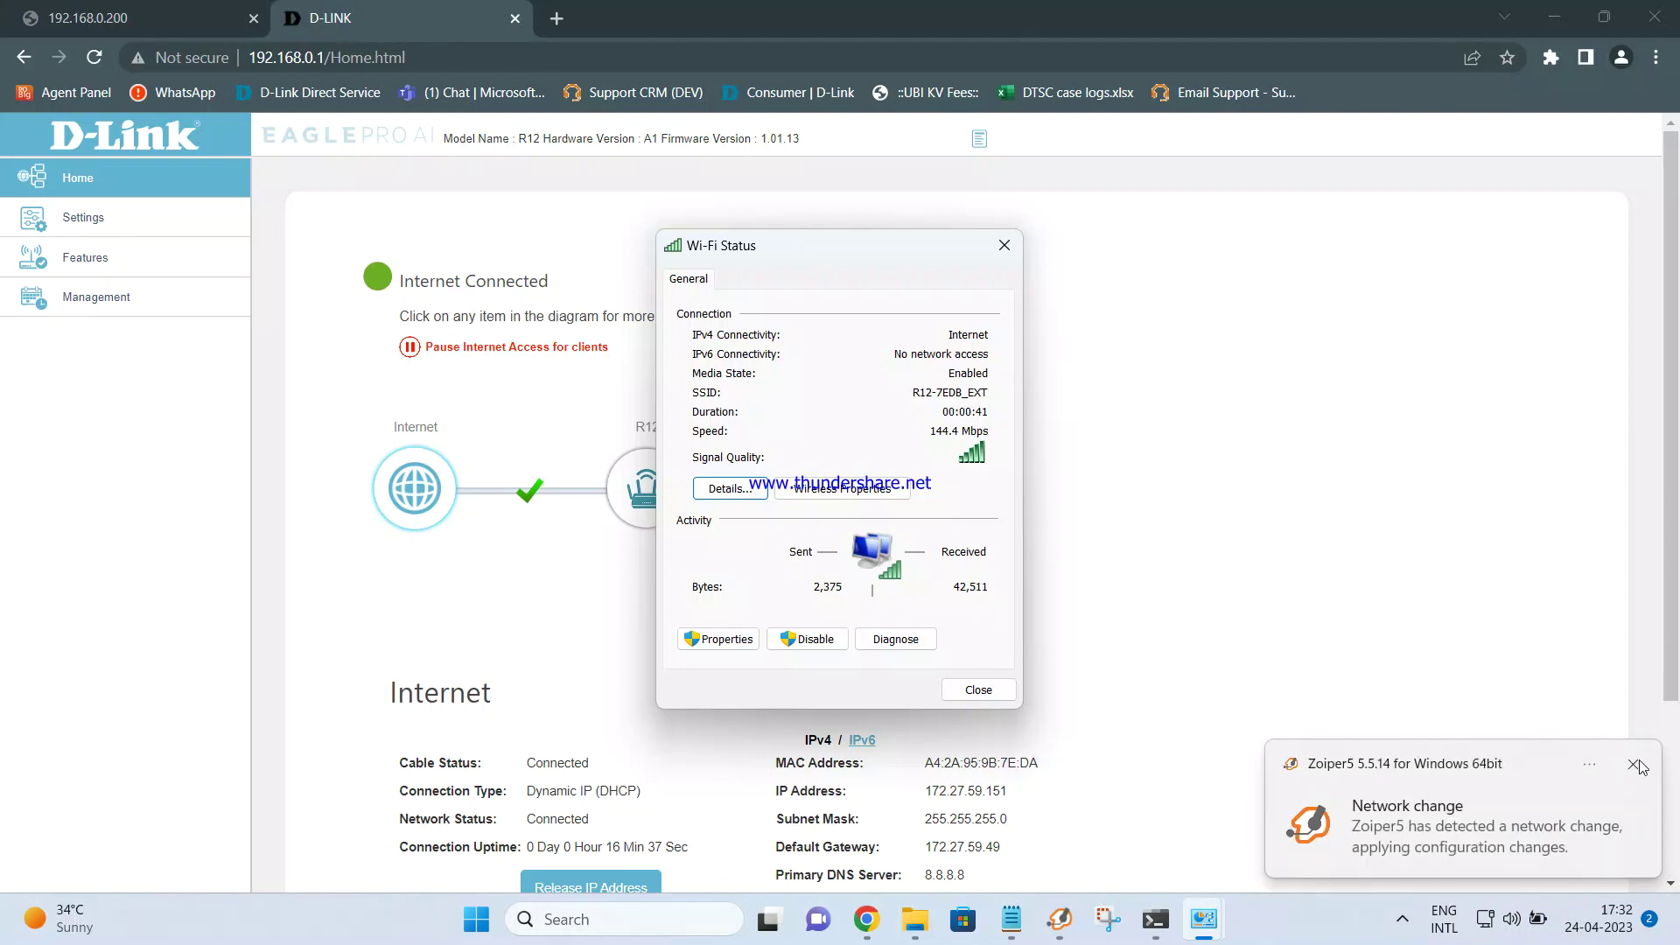
pyautogui.click(1633, 763)
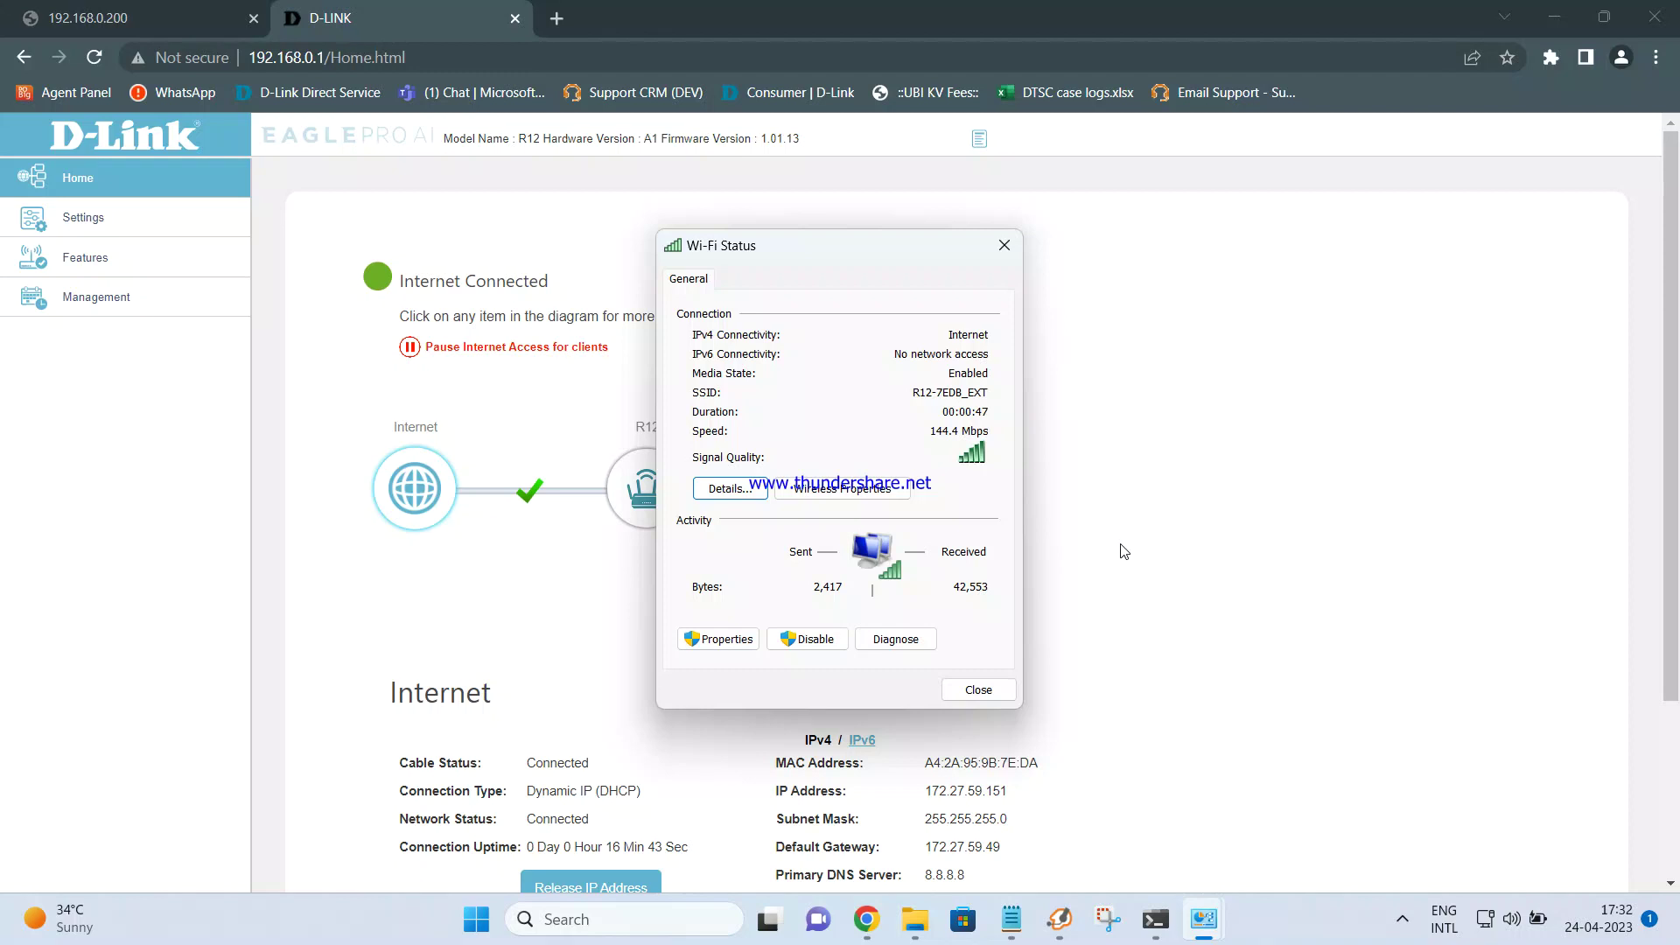
pyautogui.click(1403, 919)
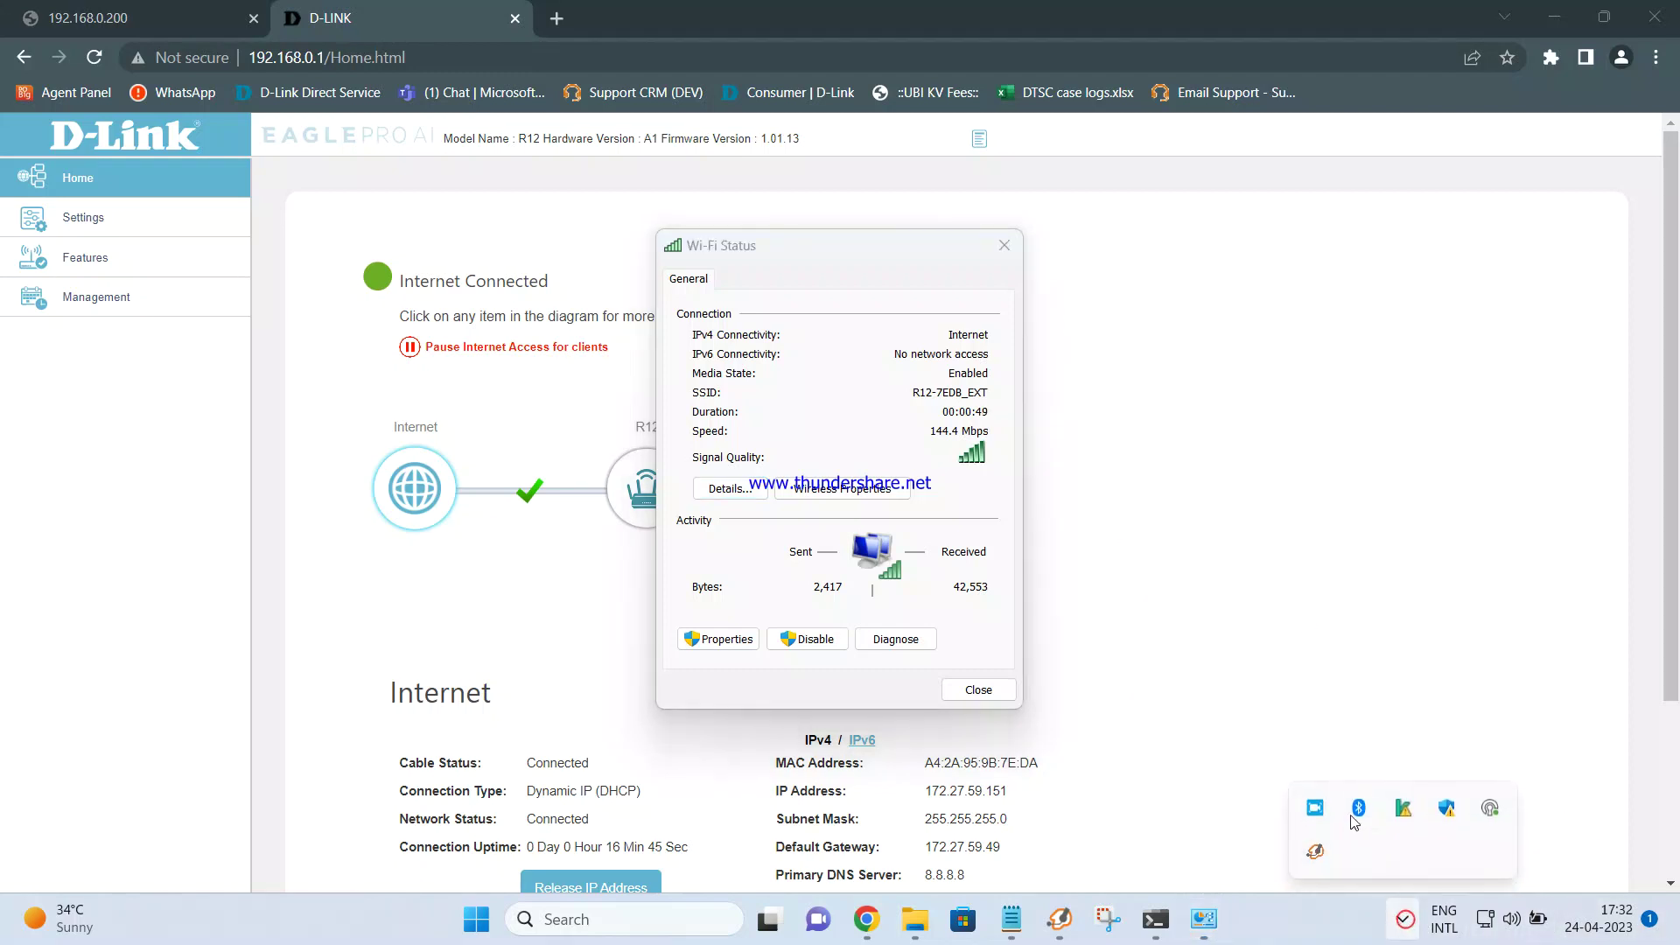